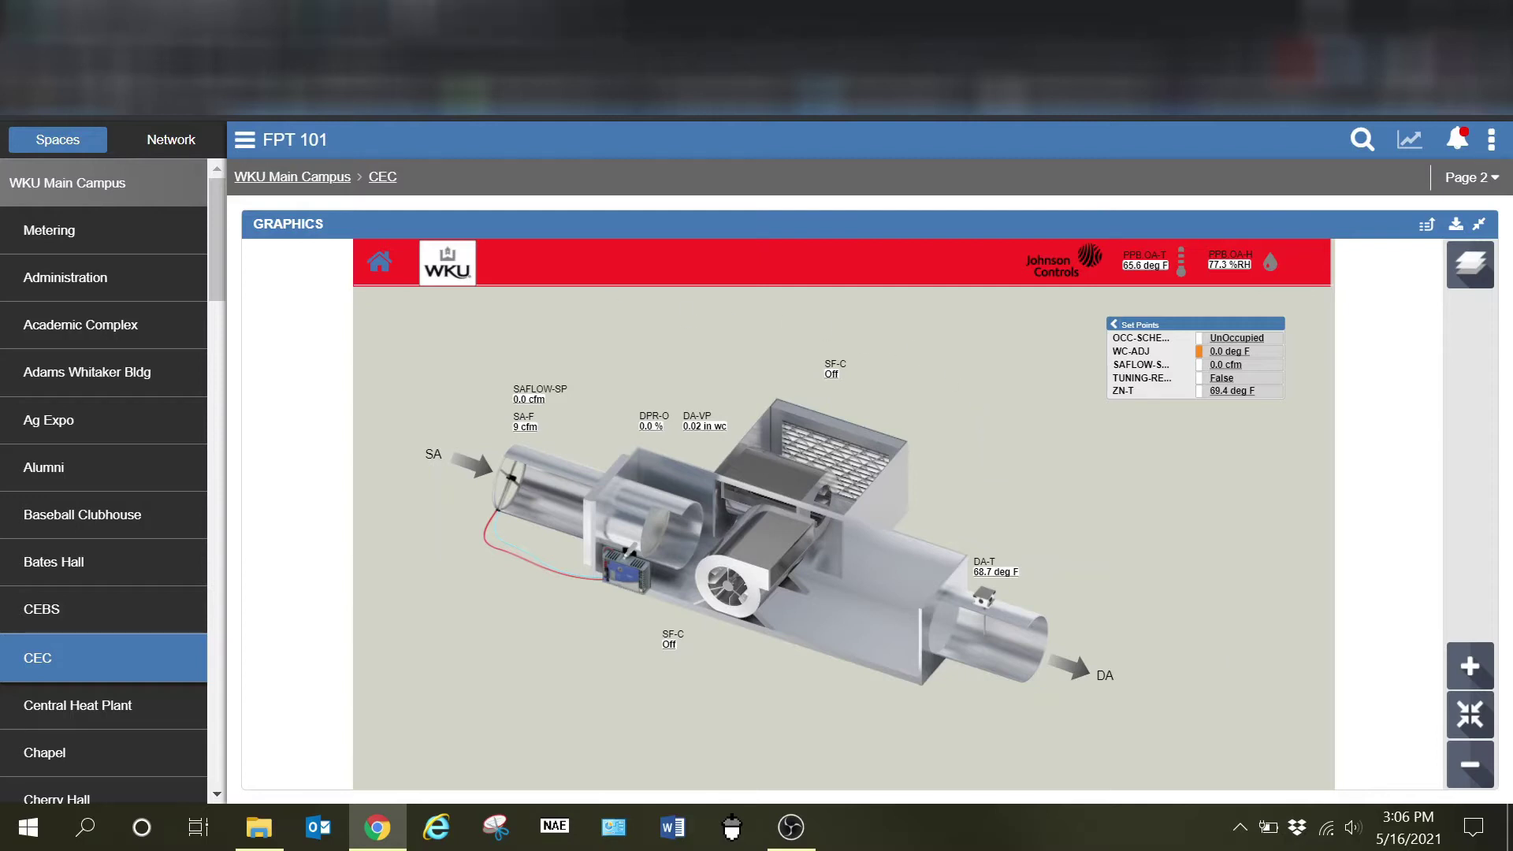
# Step: Open VAV-066's Page 2 on Jody Richards Hall Floor 1 and maximize its empty Graphics panel
pyautogui.click(410, 15)
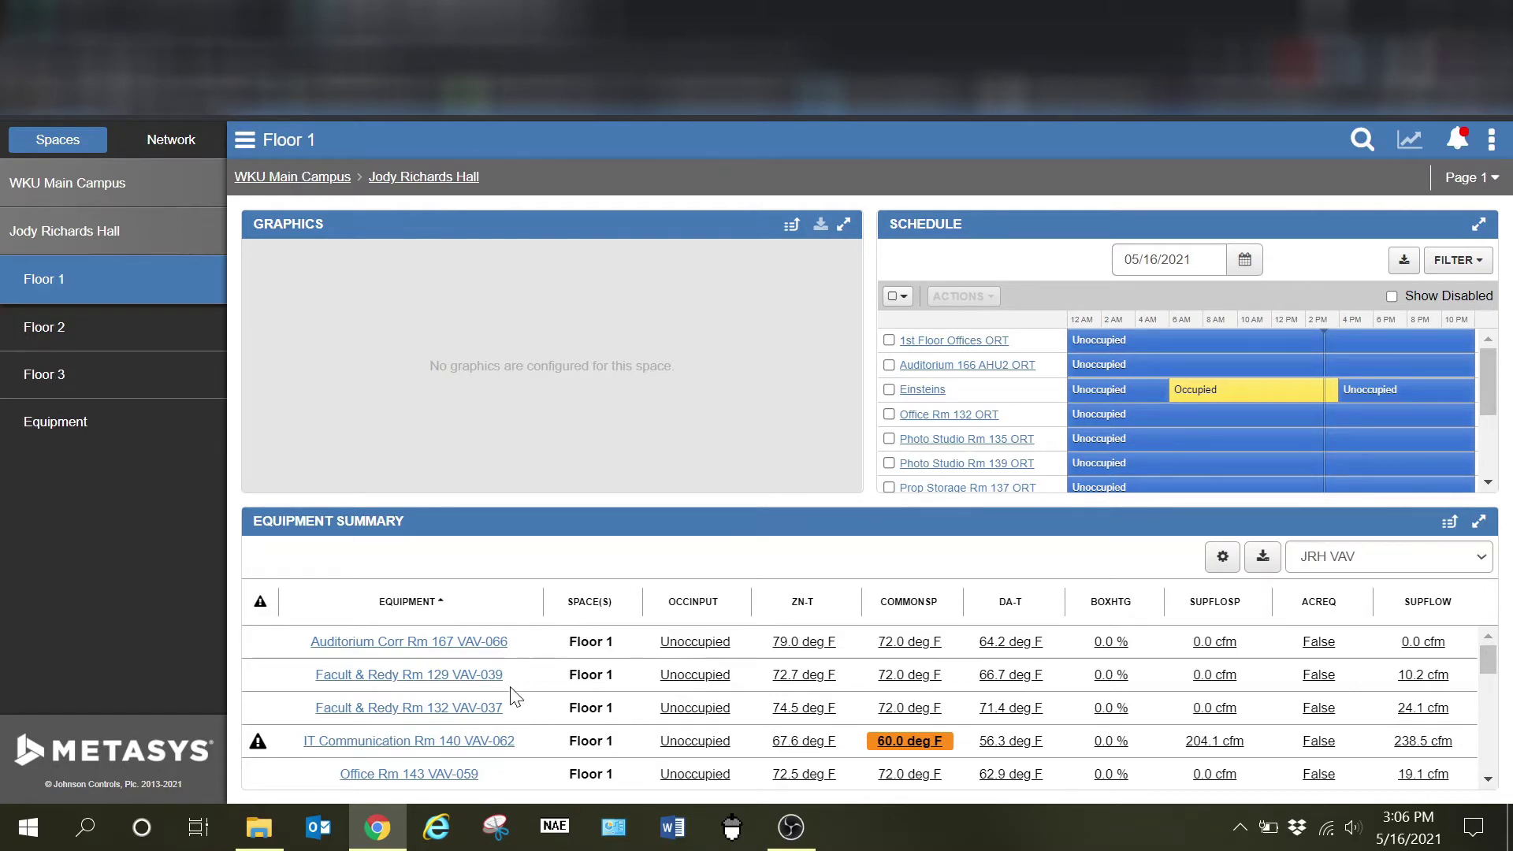
pyautogui.click(440, 645)
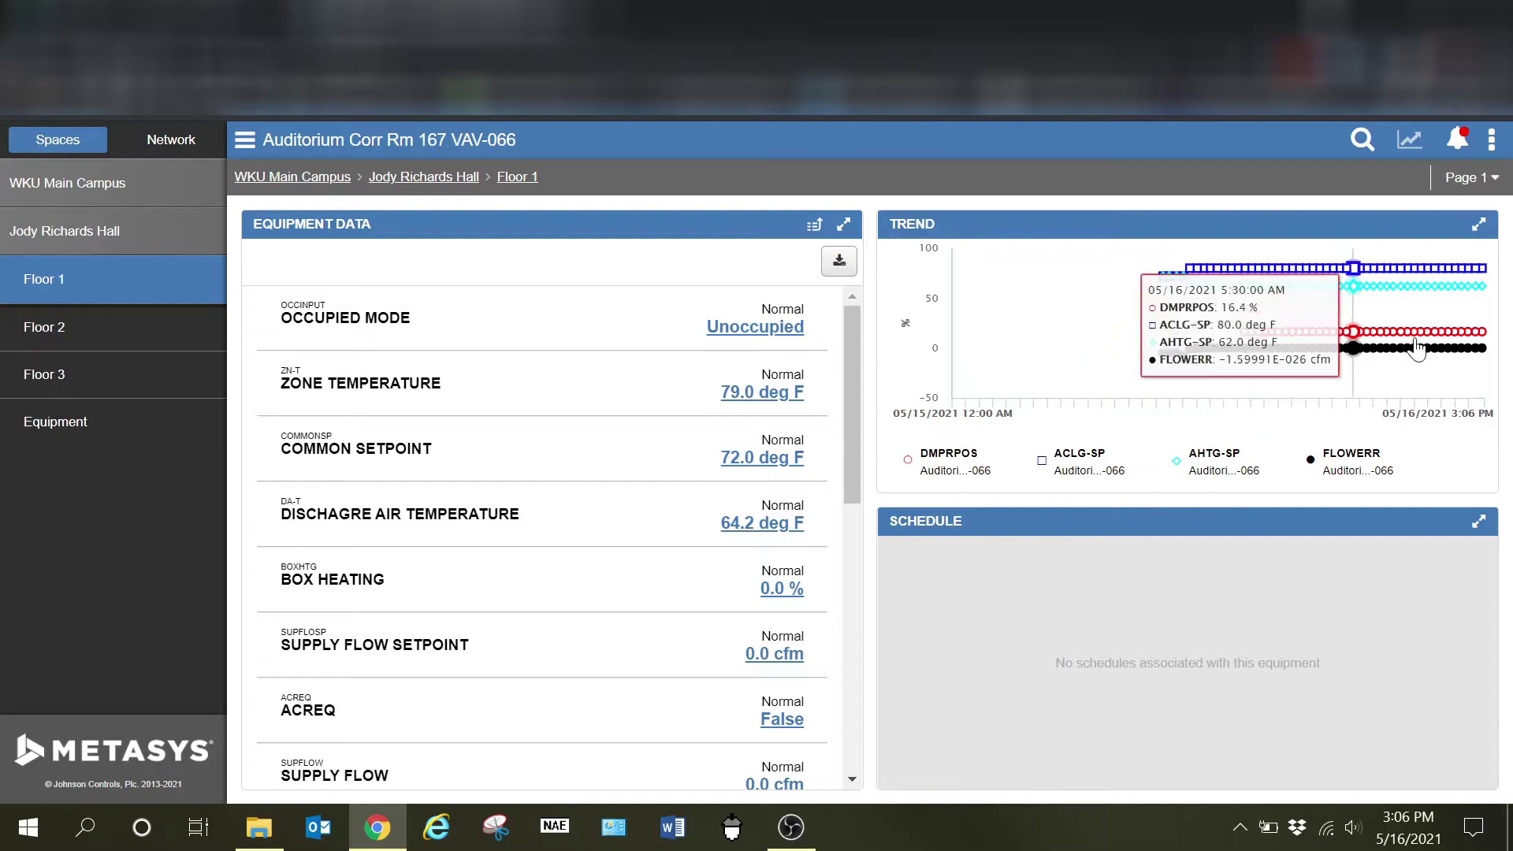
pyautogui.click(1481, 180)
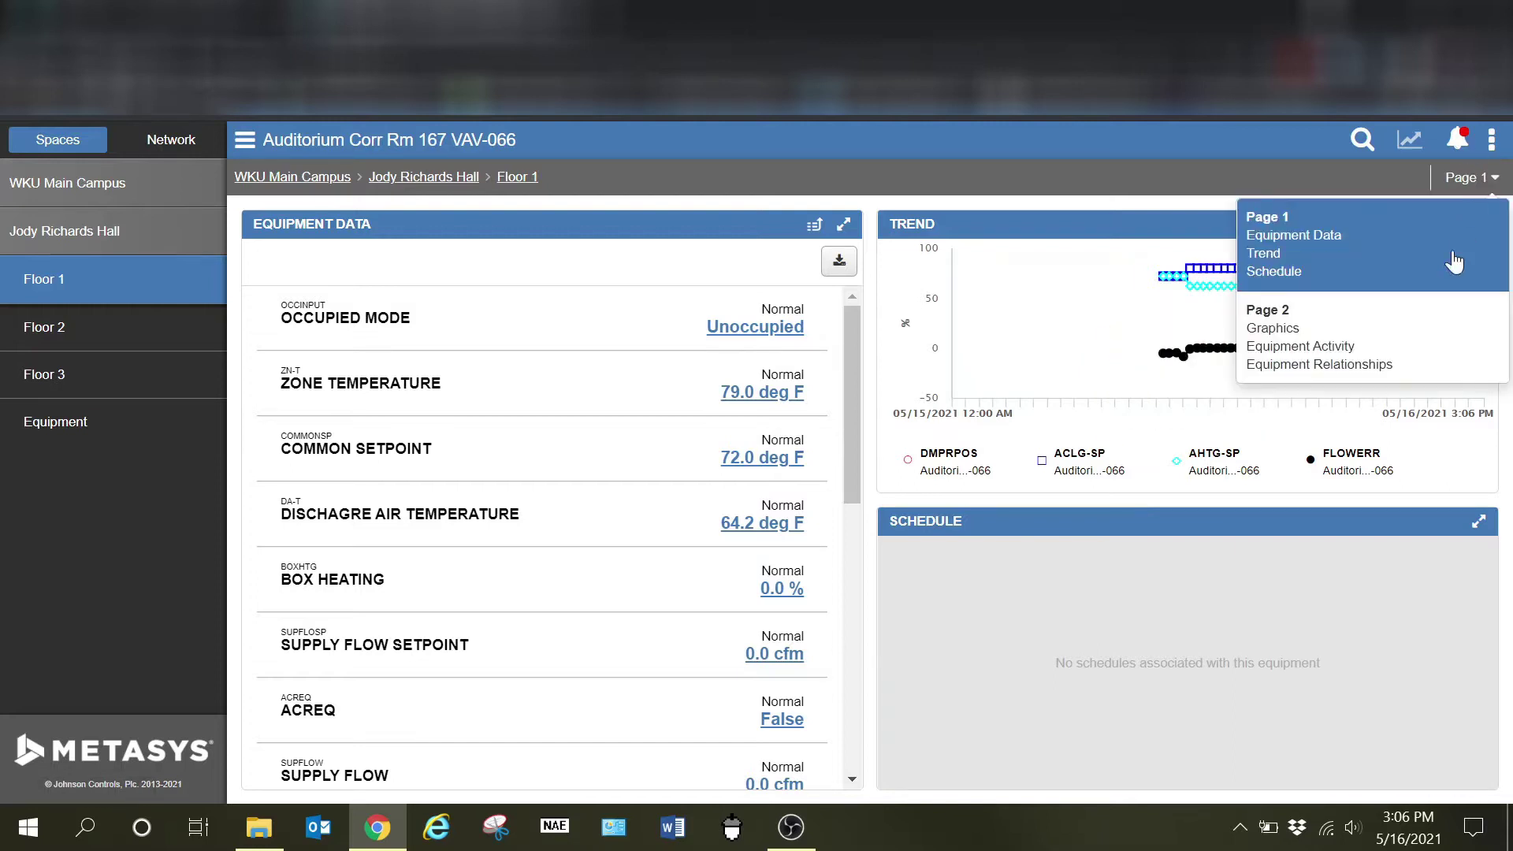
pyautogui.click(1385, 331)
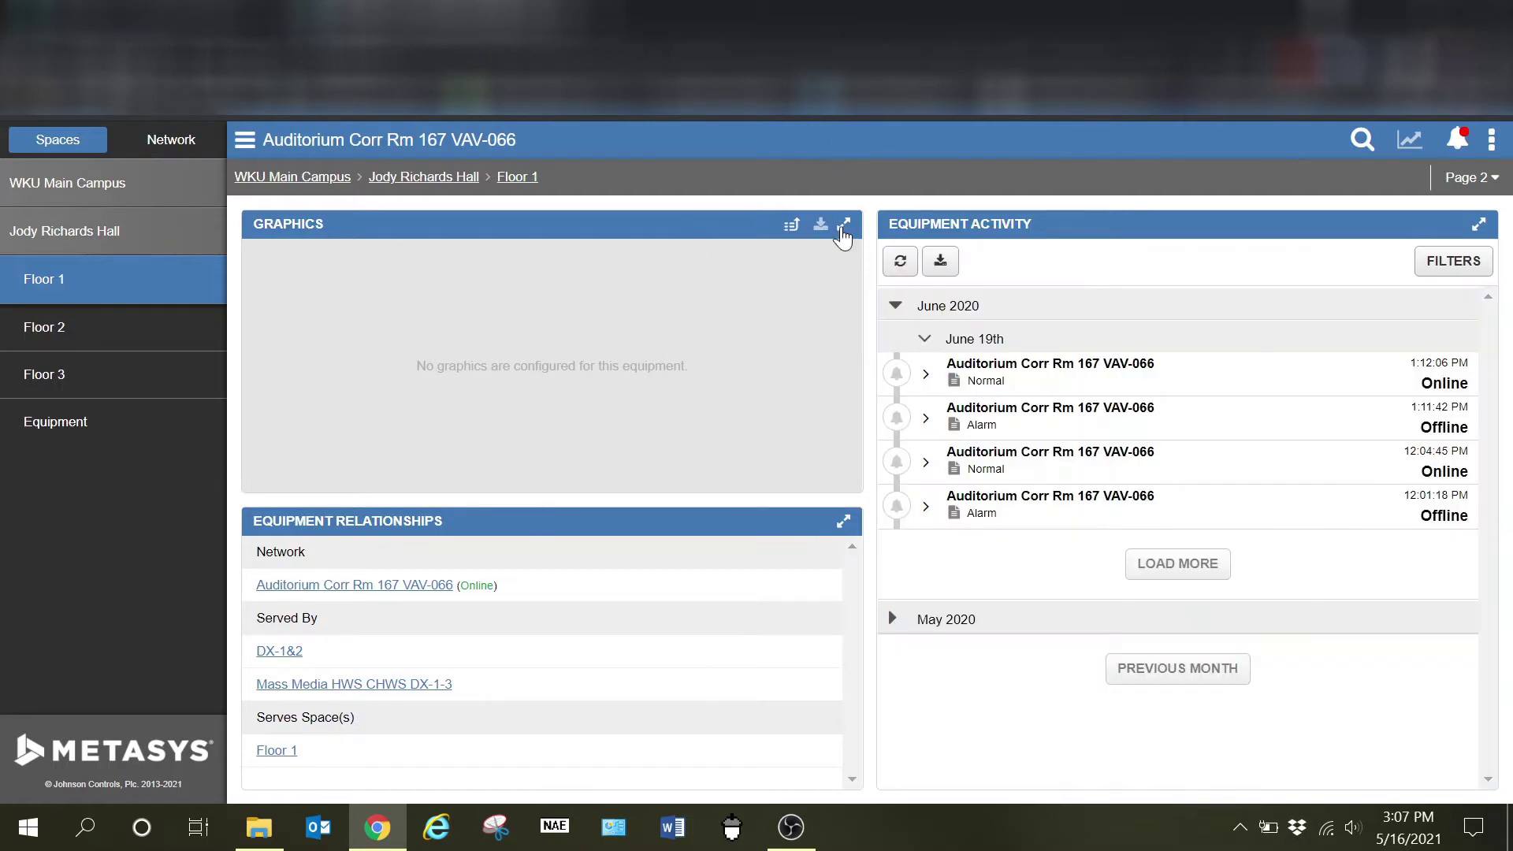
pyautogui.click(843, 224)
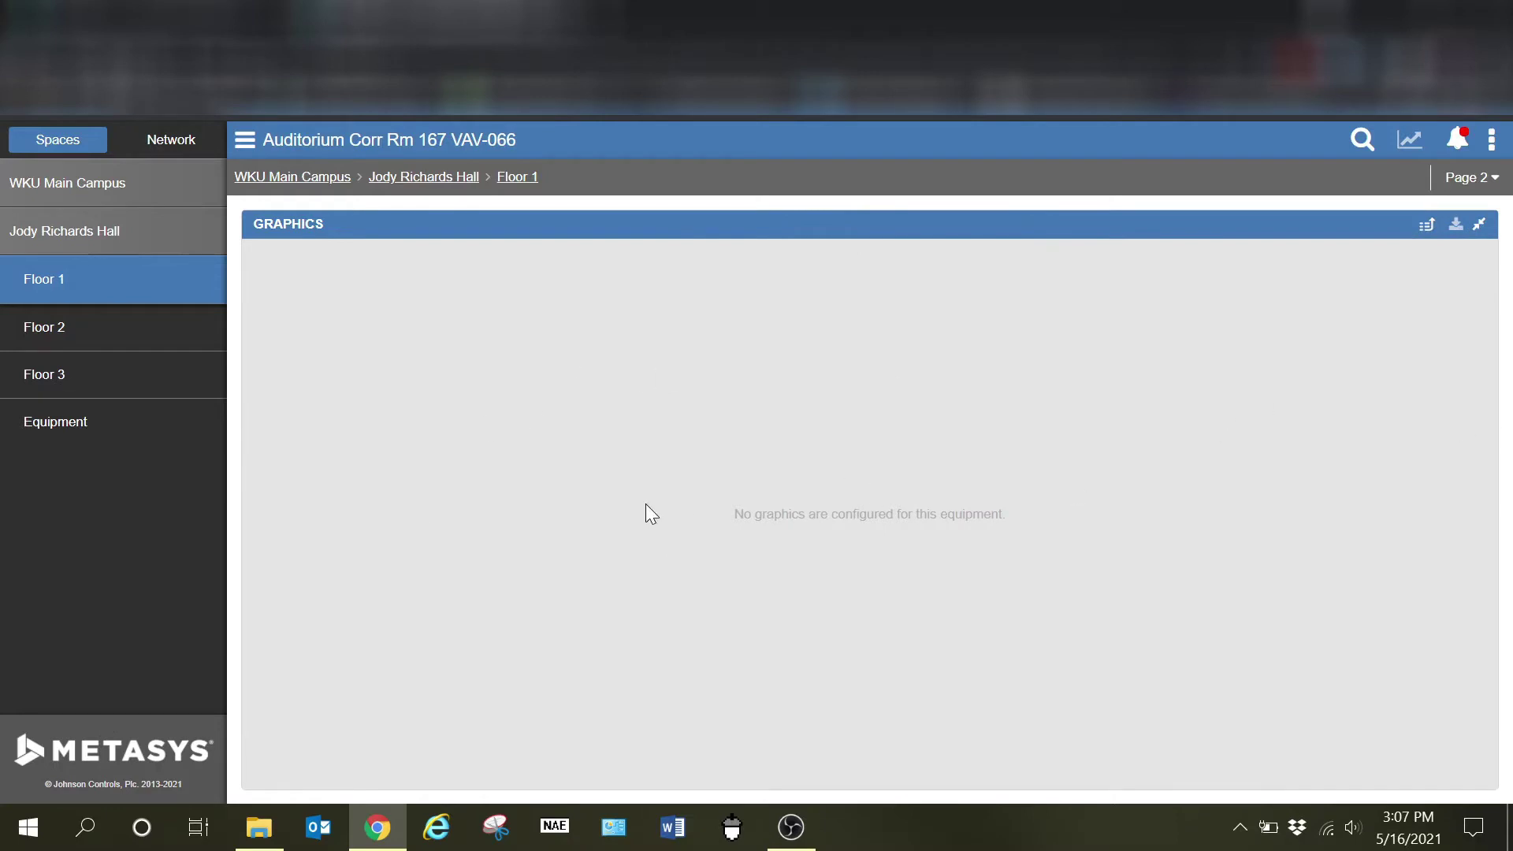
# Step: Open Graphics Manager from Administrative Tasks and start adding a graphic for VAV-066
pyautogui.click(1491, 142)
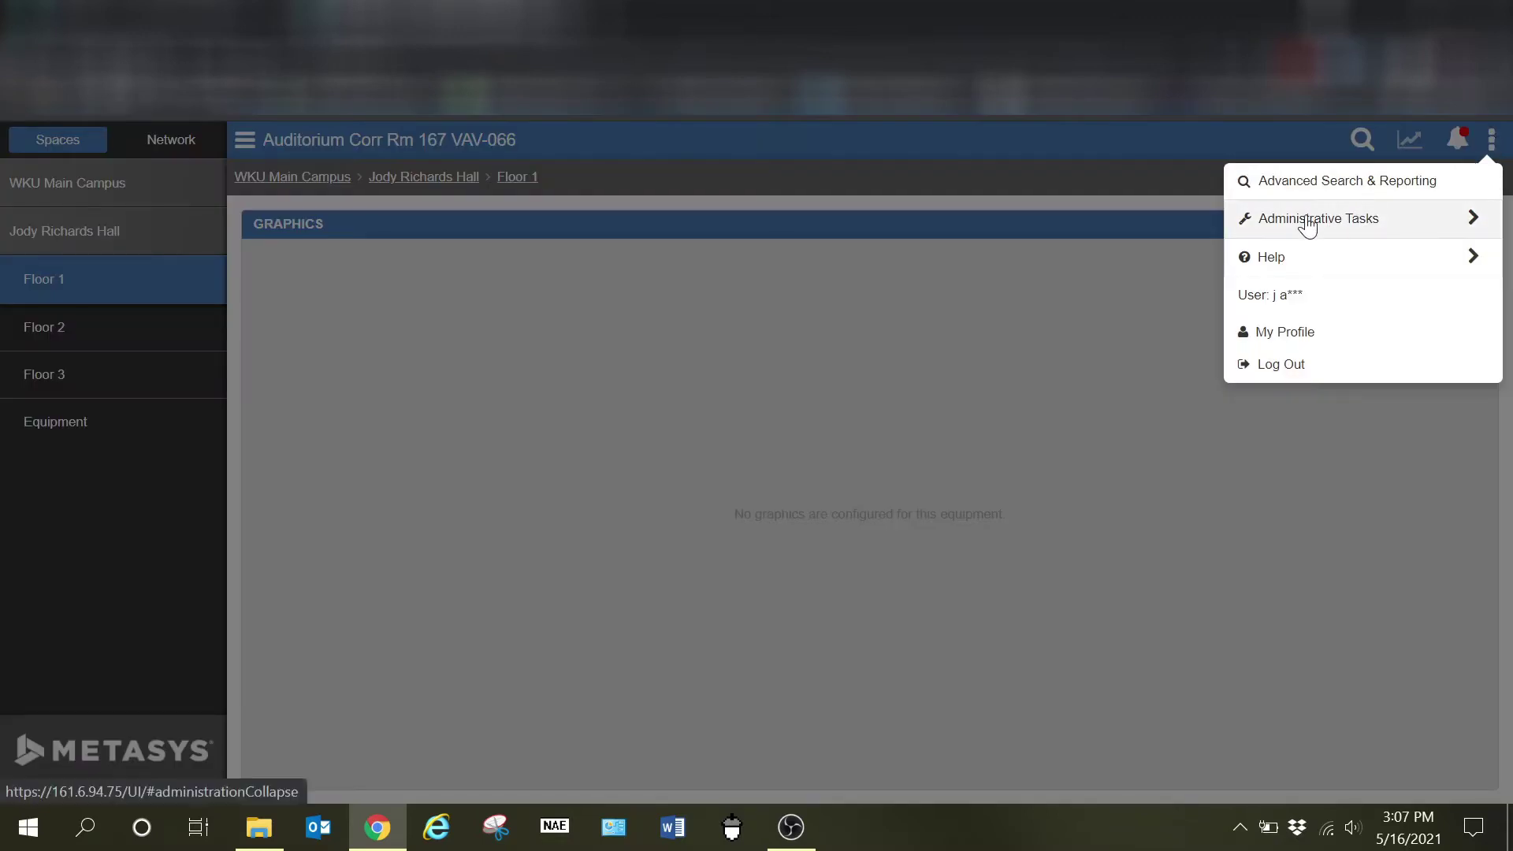
pyautogui.click(1308, 224)
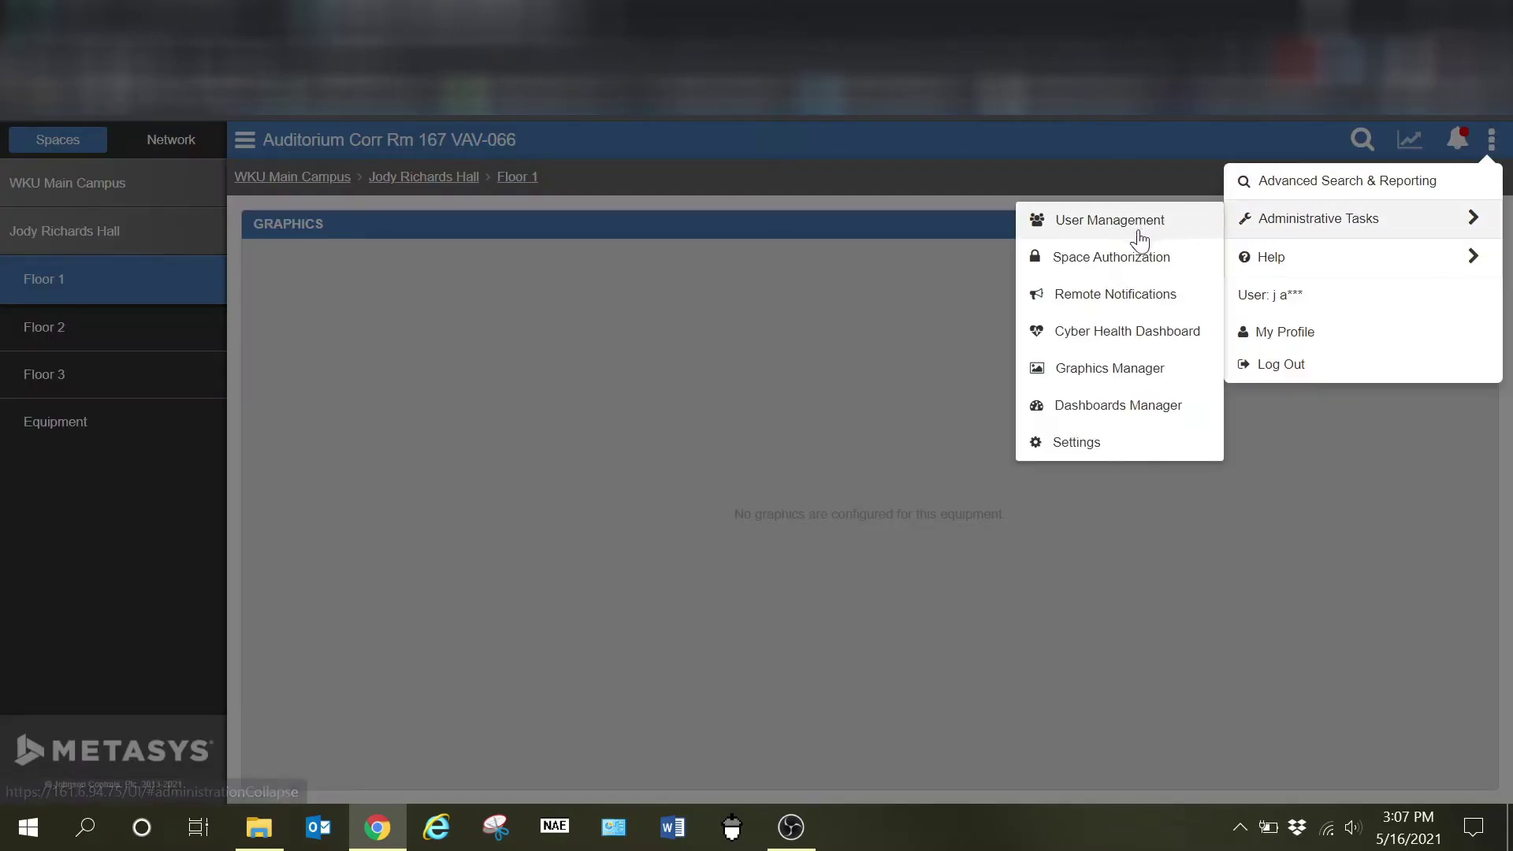
pyautogui.click(1109, 370)
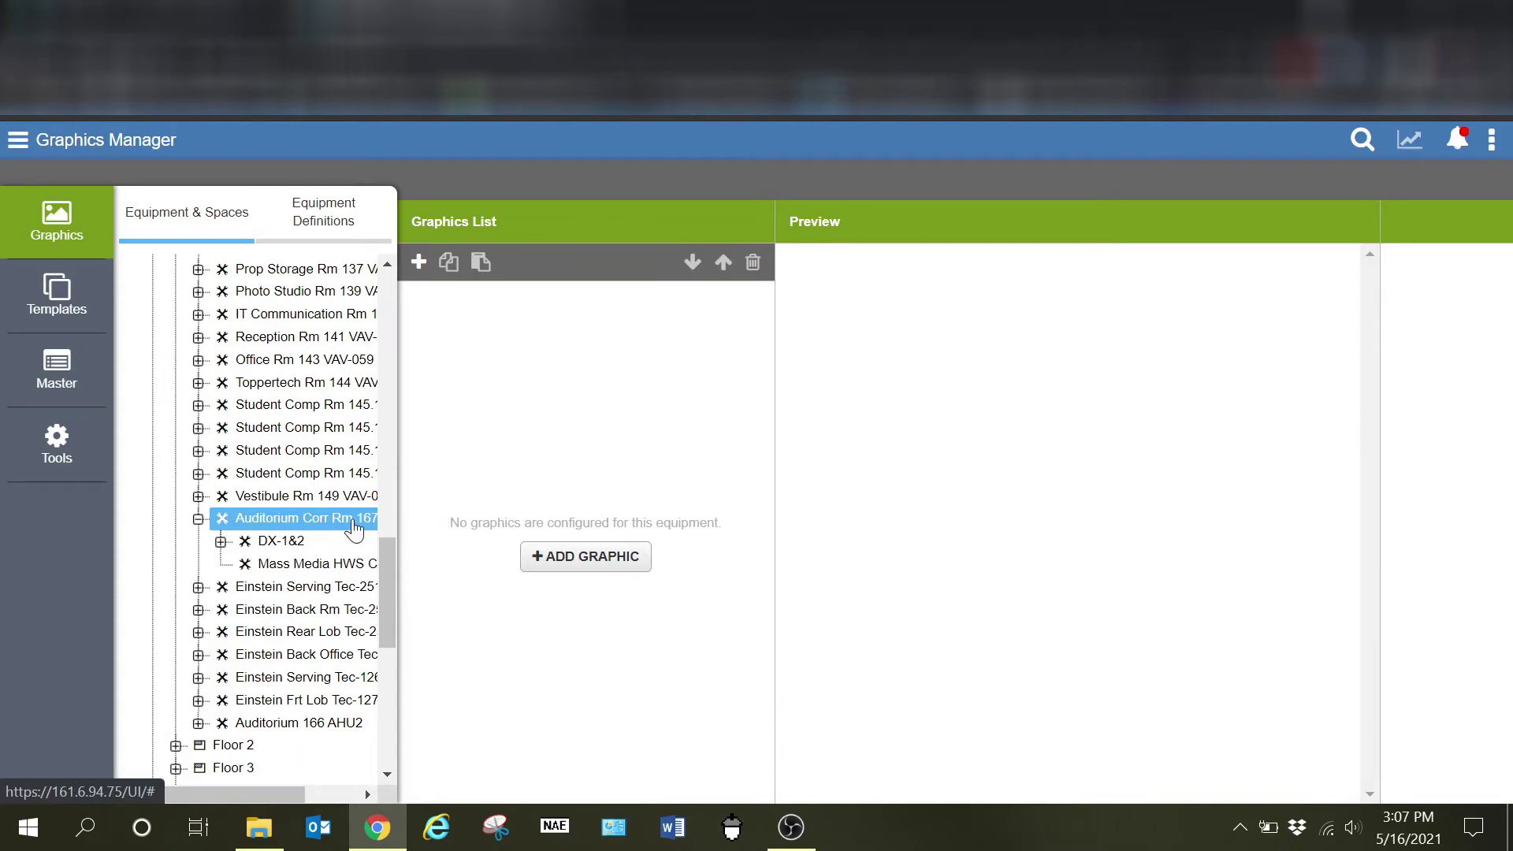
pyautogui.click(572, 559)
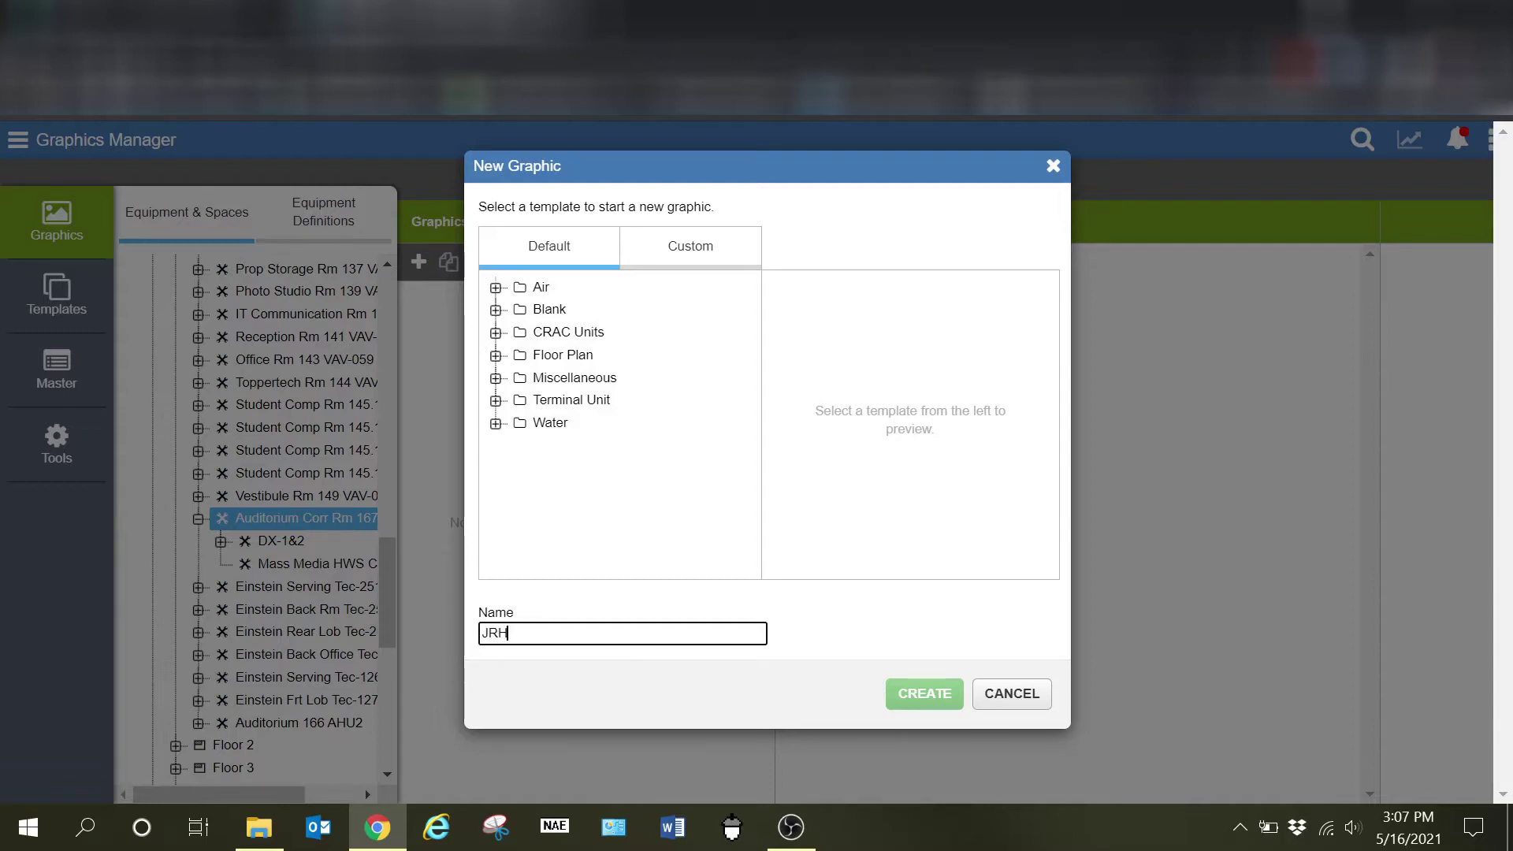
# Step: Name the graphic 'JRH VAV Graphic' and create it from the Terminal Unit > VAV Single Duct template
pyautogui.write('VAV Graphic')
pyautogui.click(495, 400)
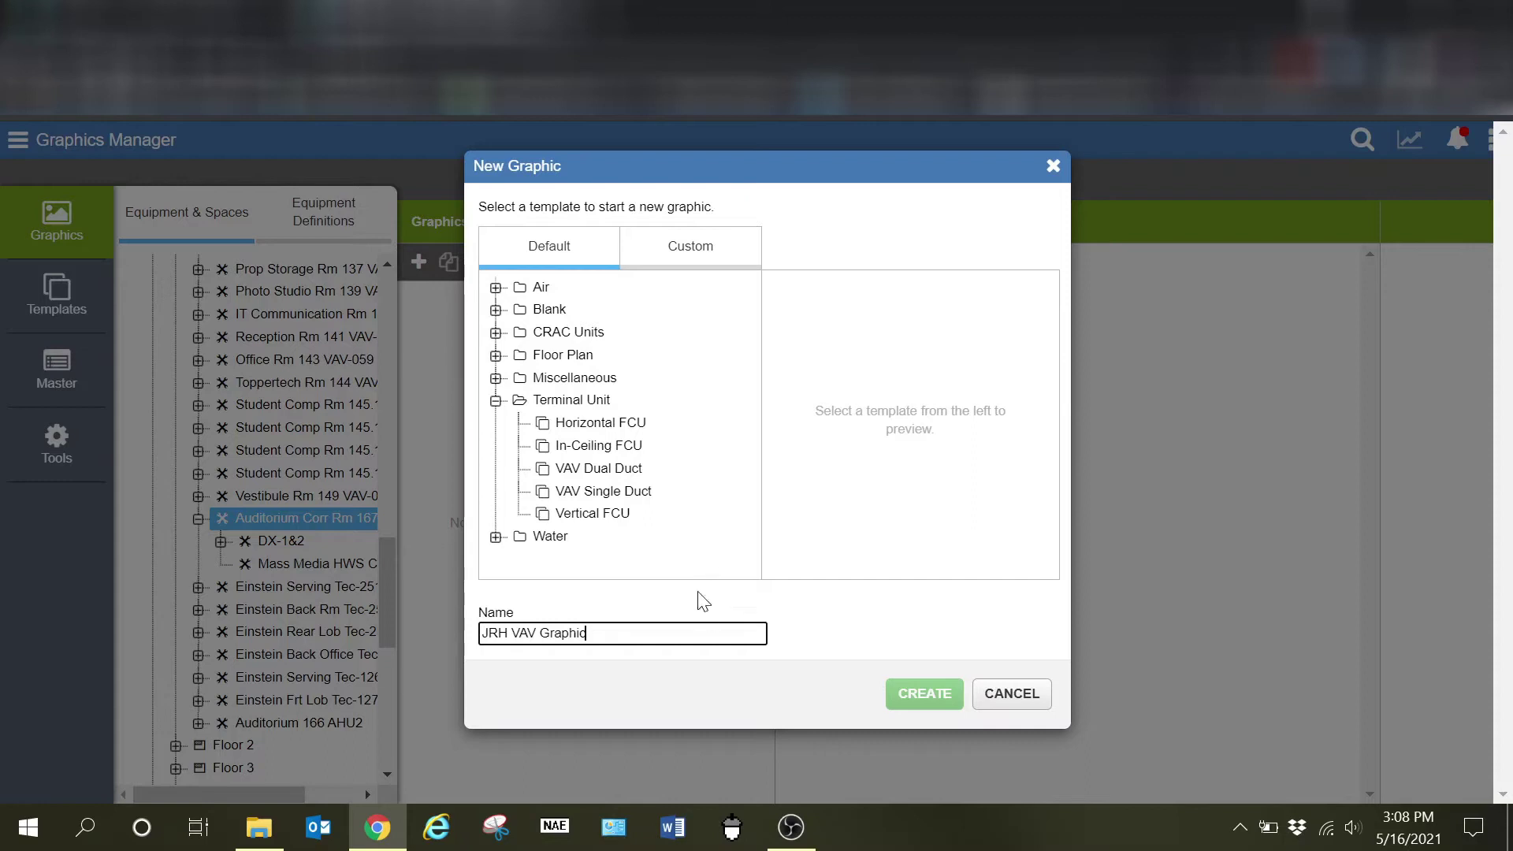
pyautogui.click(652, 497)
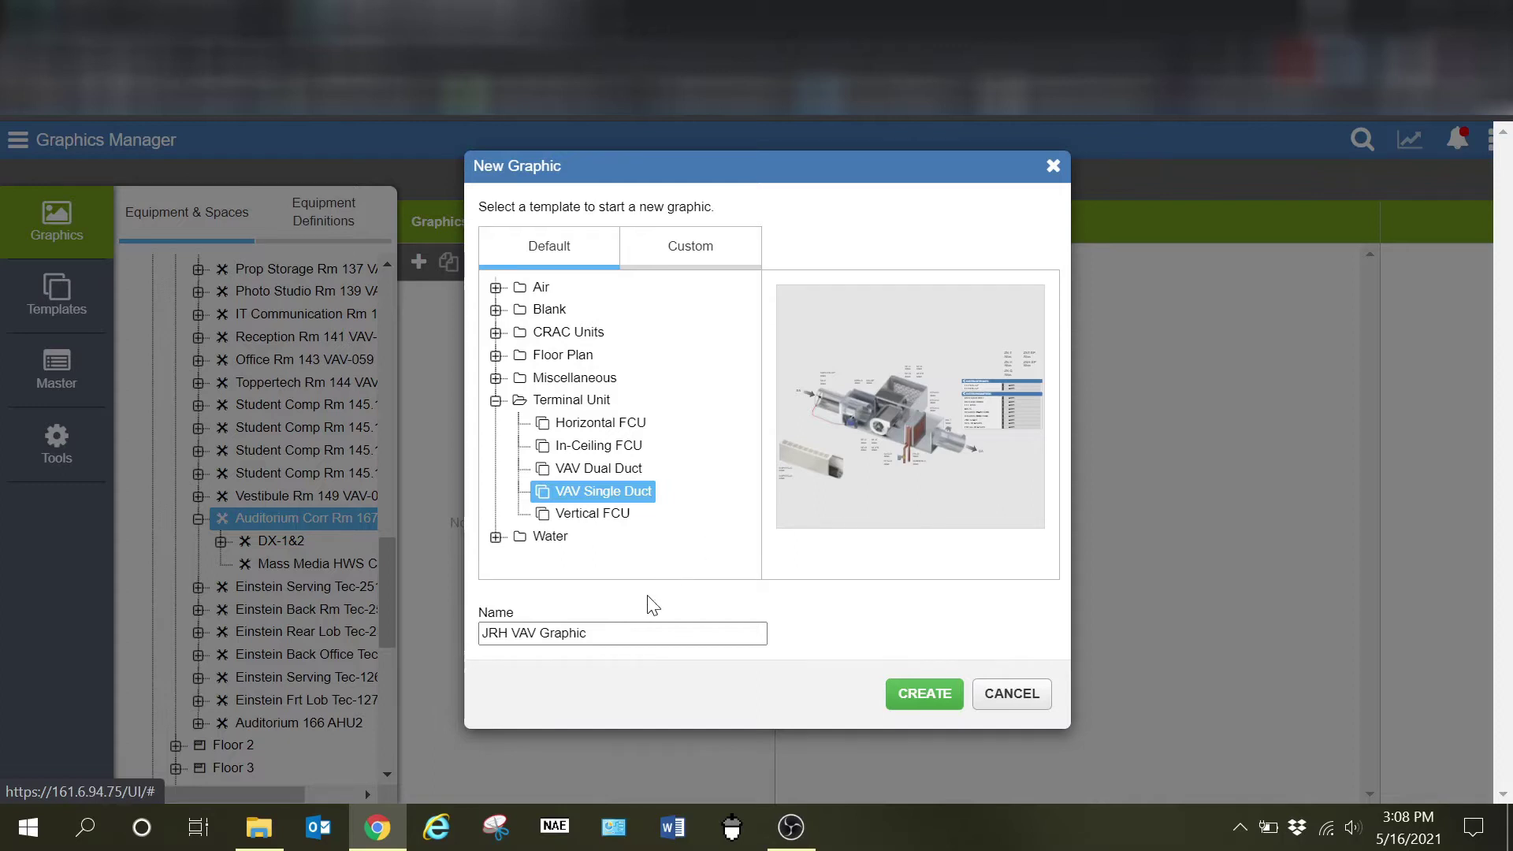
pyautogui.click(654, 632)
pyautogui.click(915, 692)
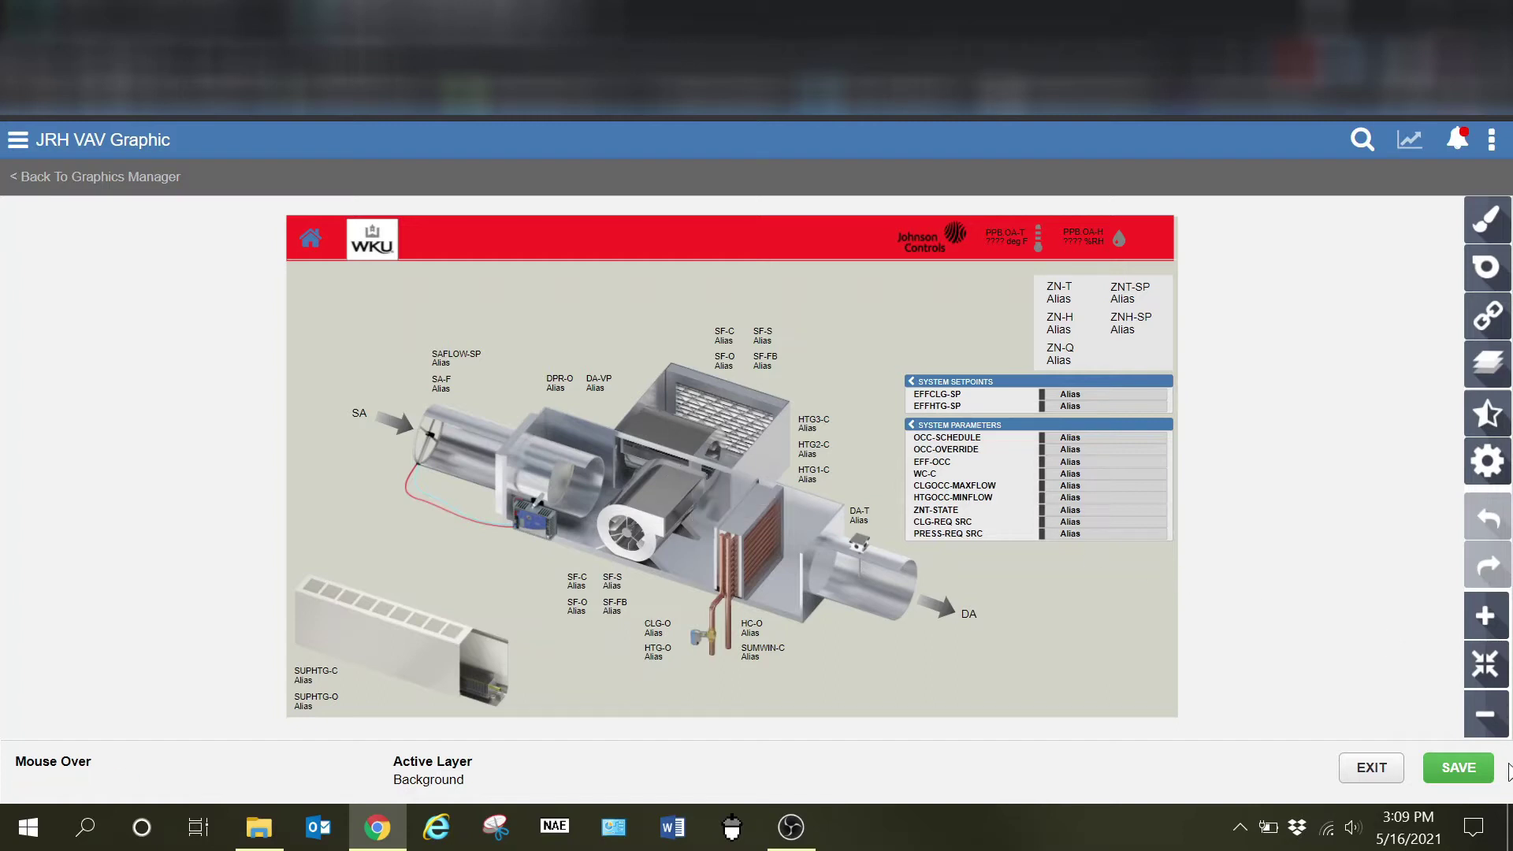
# Step: Save JRH VAV Graphic and exit the editor back to Graphics Manager
pyautogui.click(1459, 769)
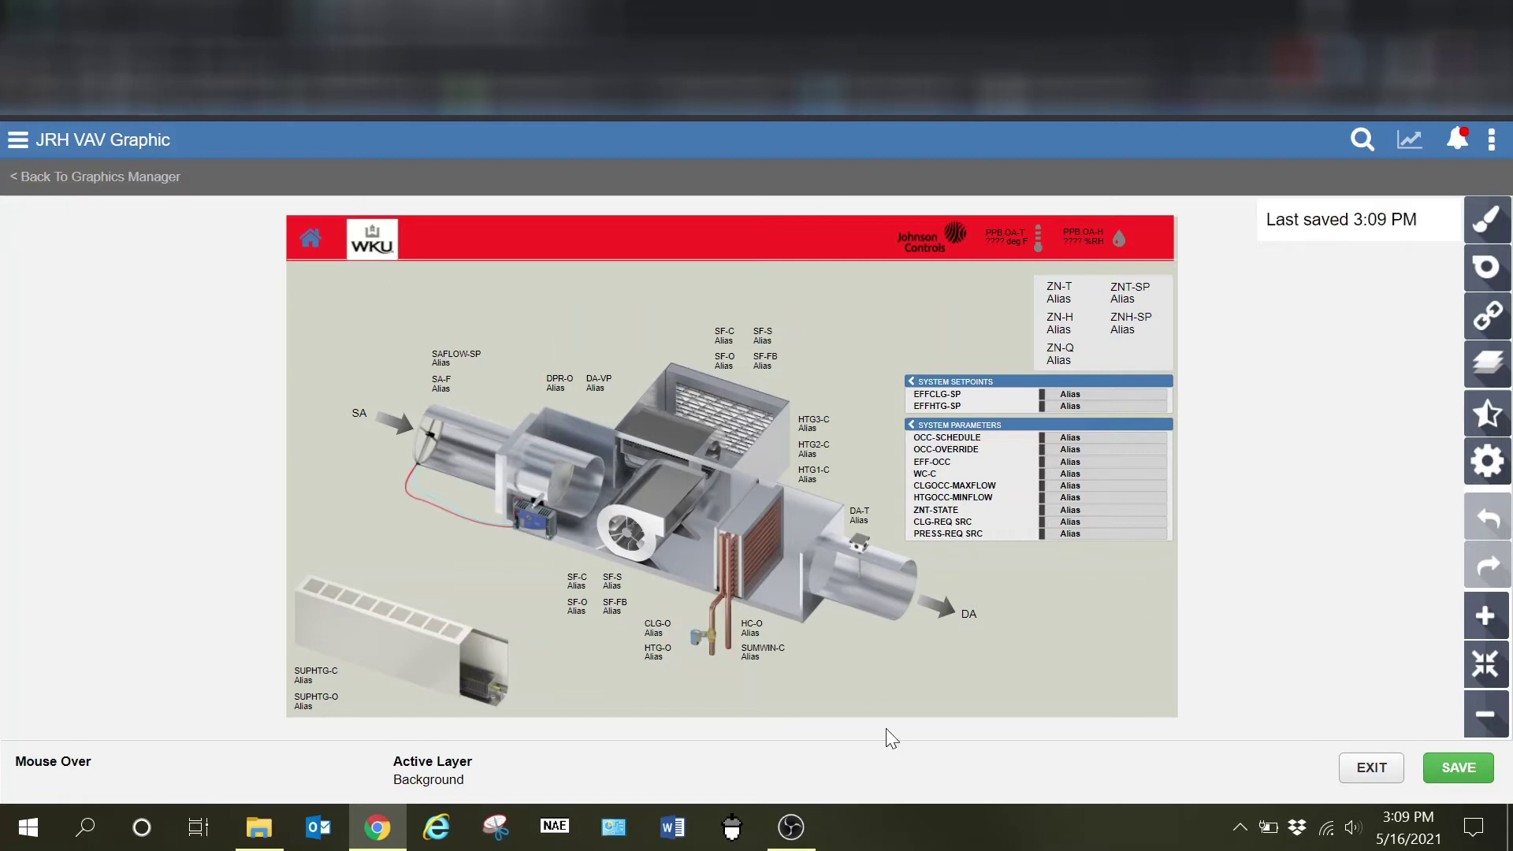
pyautogui.click(1369, 771)
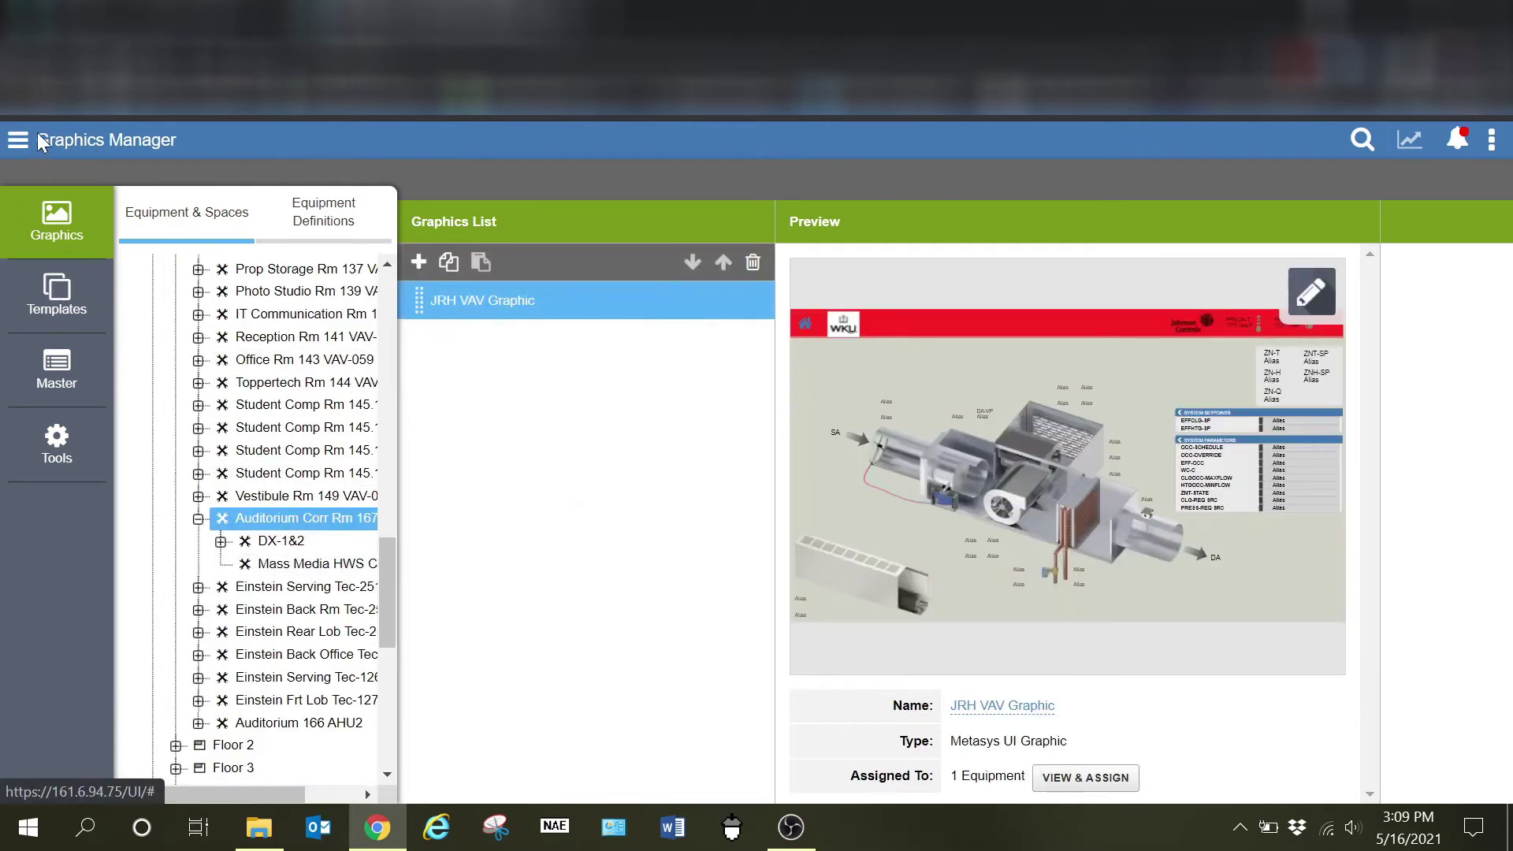
# Step: Go to Floor 1, filter the Equipment Summary to JRH VAV, and open VAV-066's Page 2
pyautogui.click(17, 142)
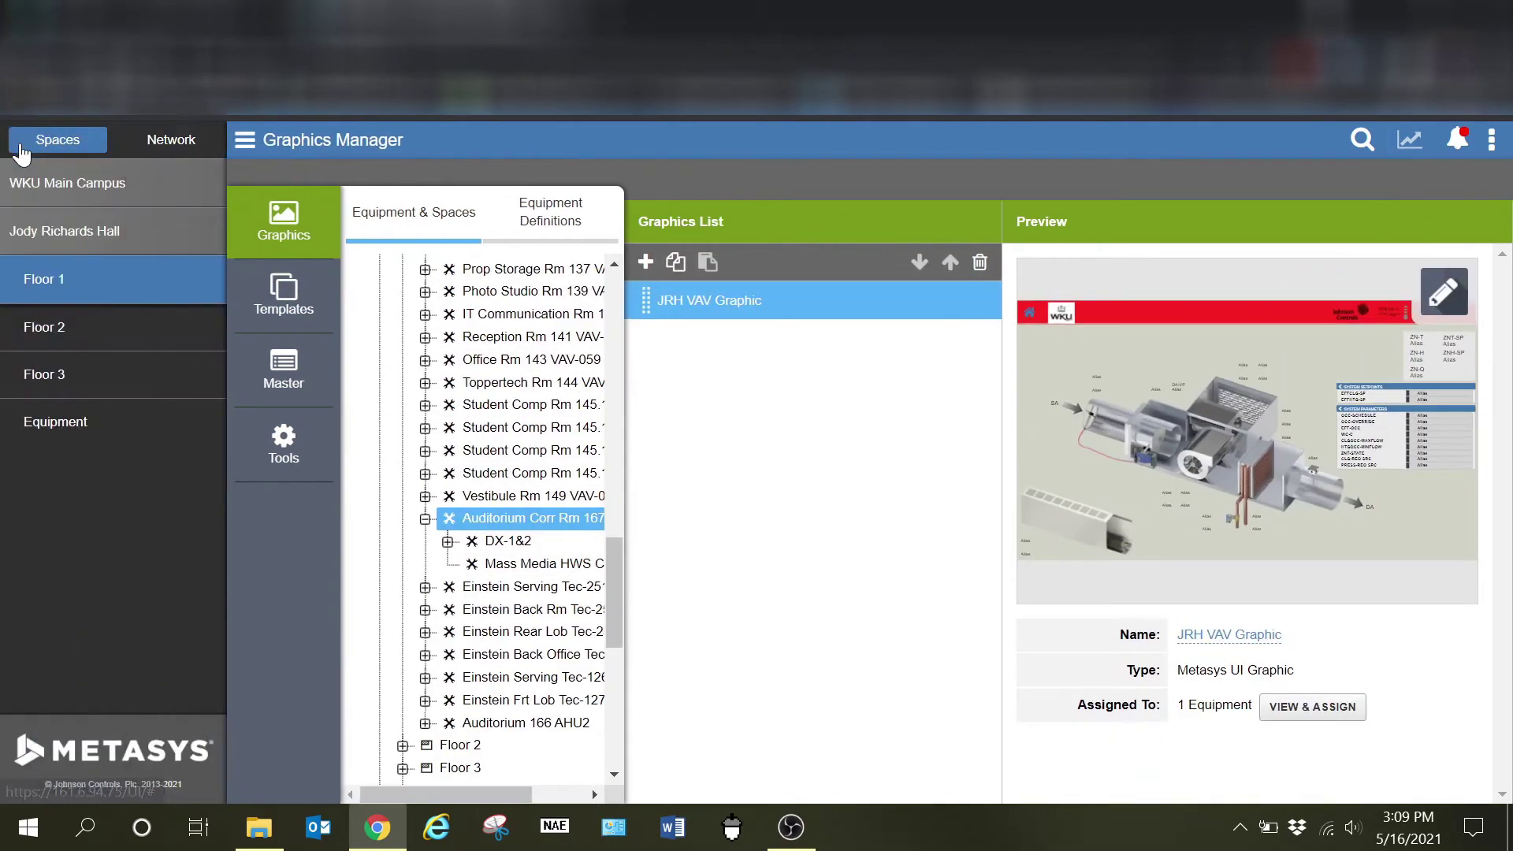
pyautogui.click(94, 288)
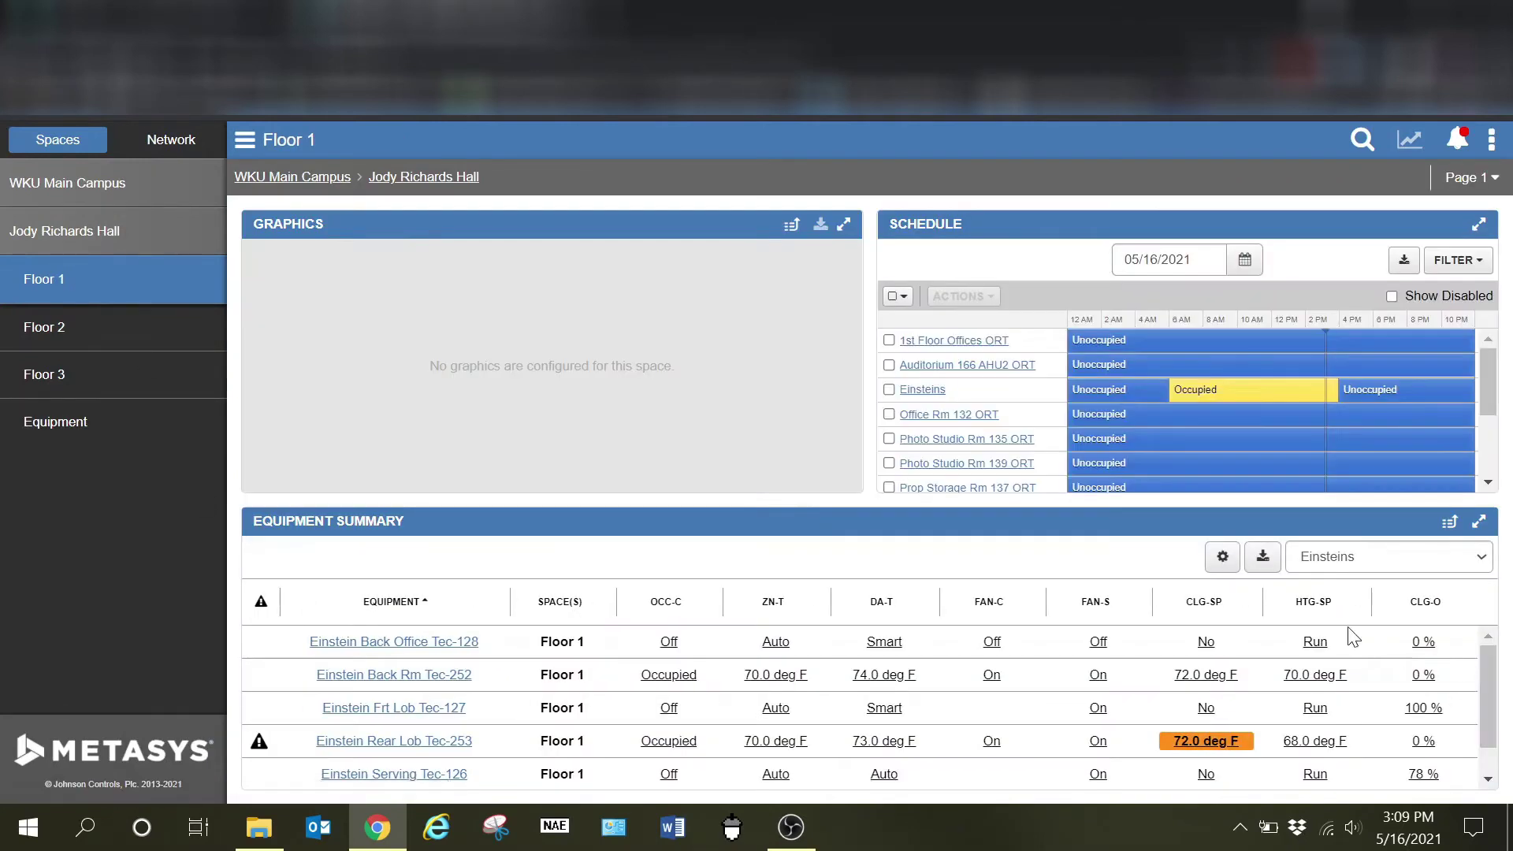
pyautogui.click(1363, 564)
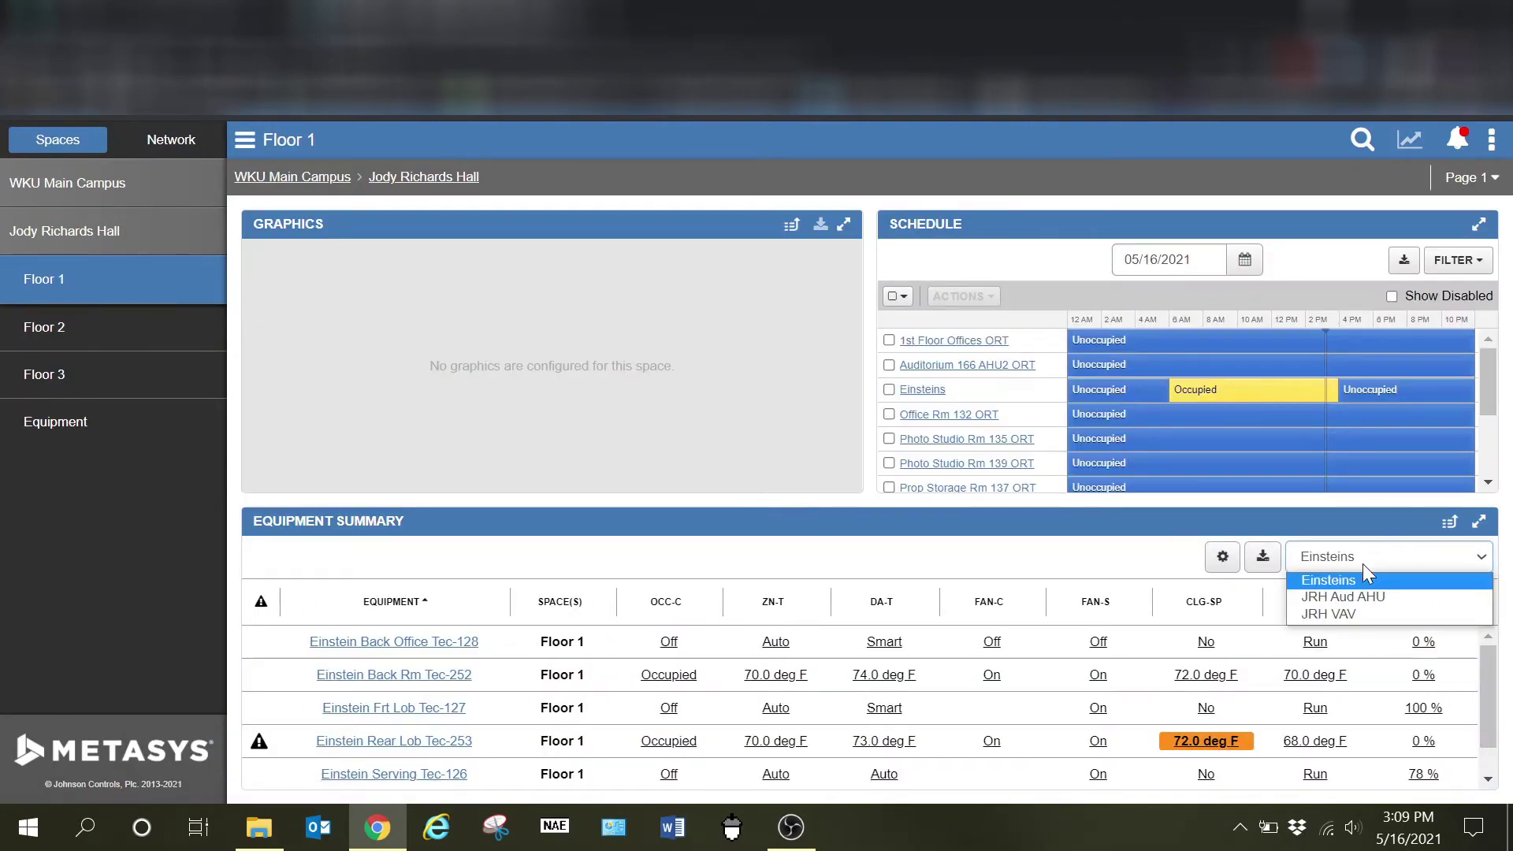
pyautogui.click(1344, 613)
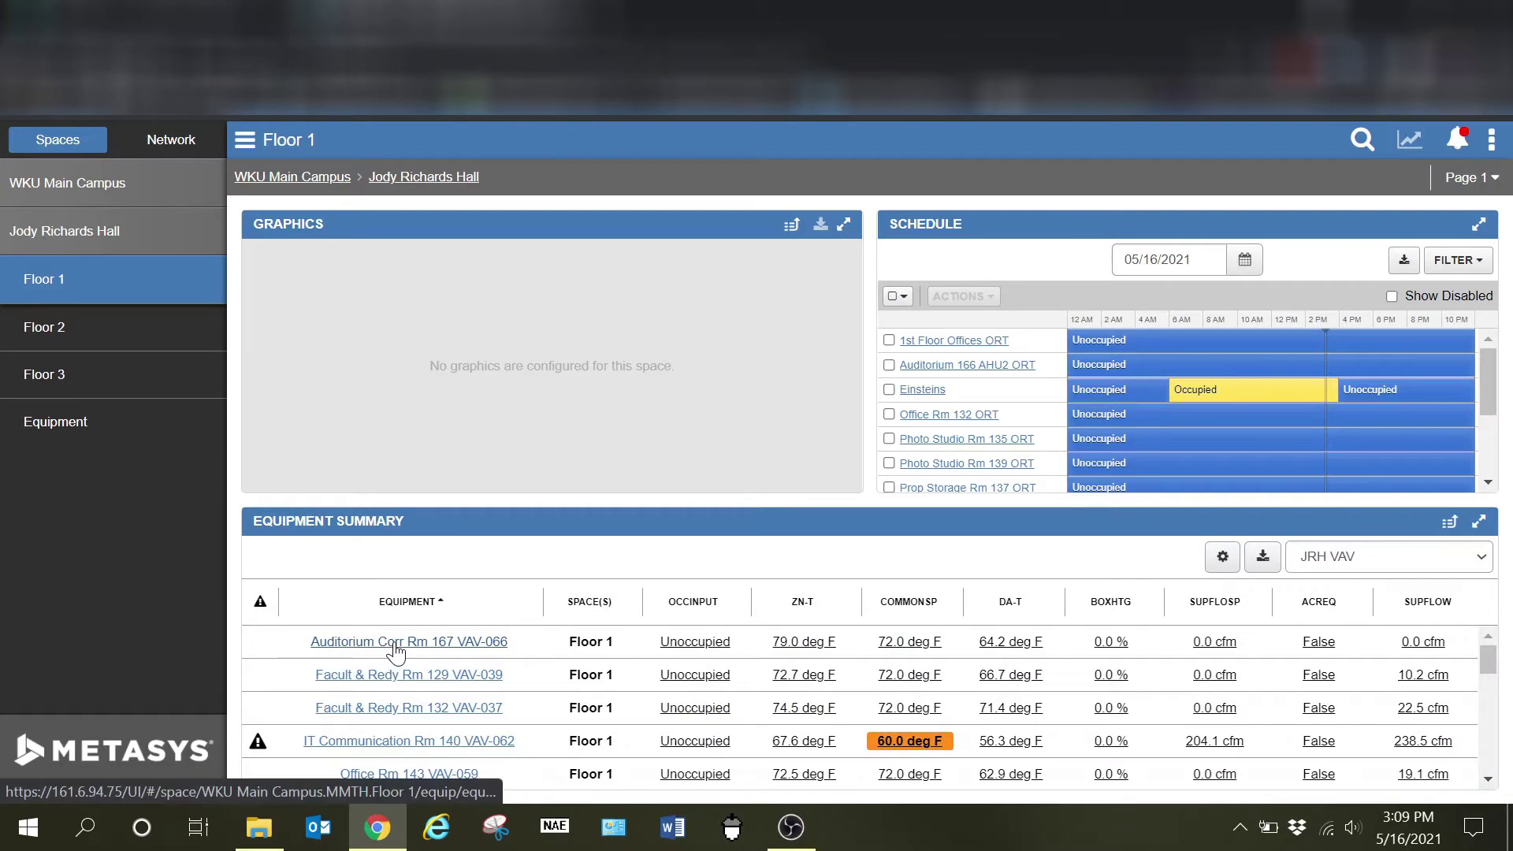
pyautogui.click(395, 643)
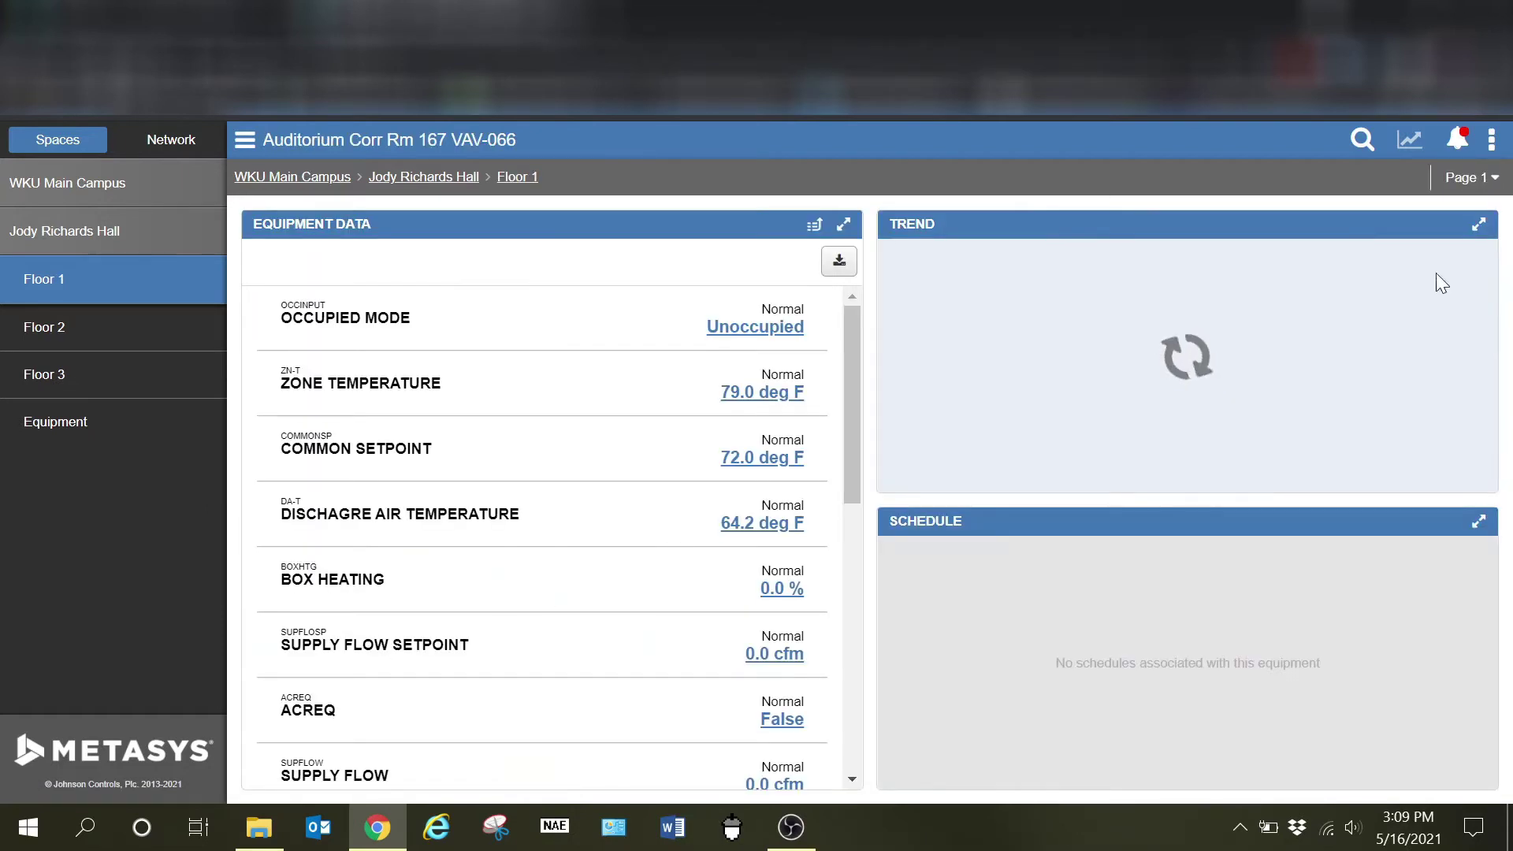
pyautogui.click(1473, 189)
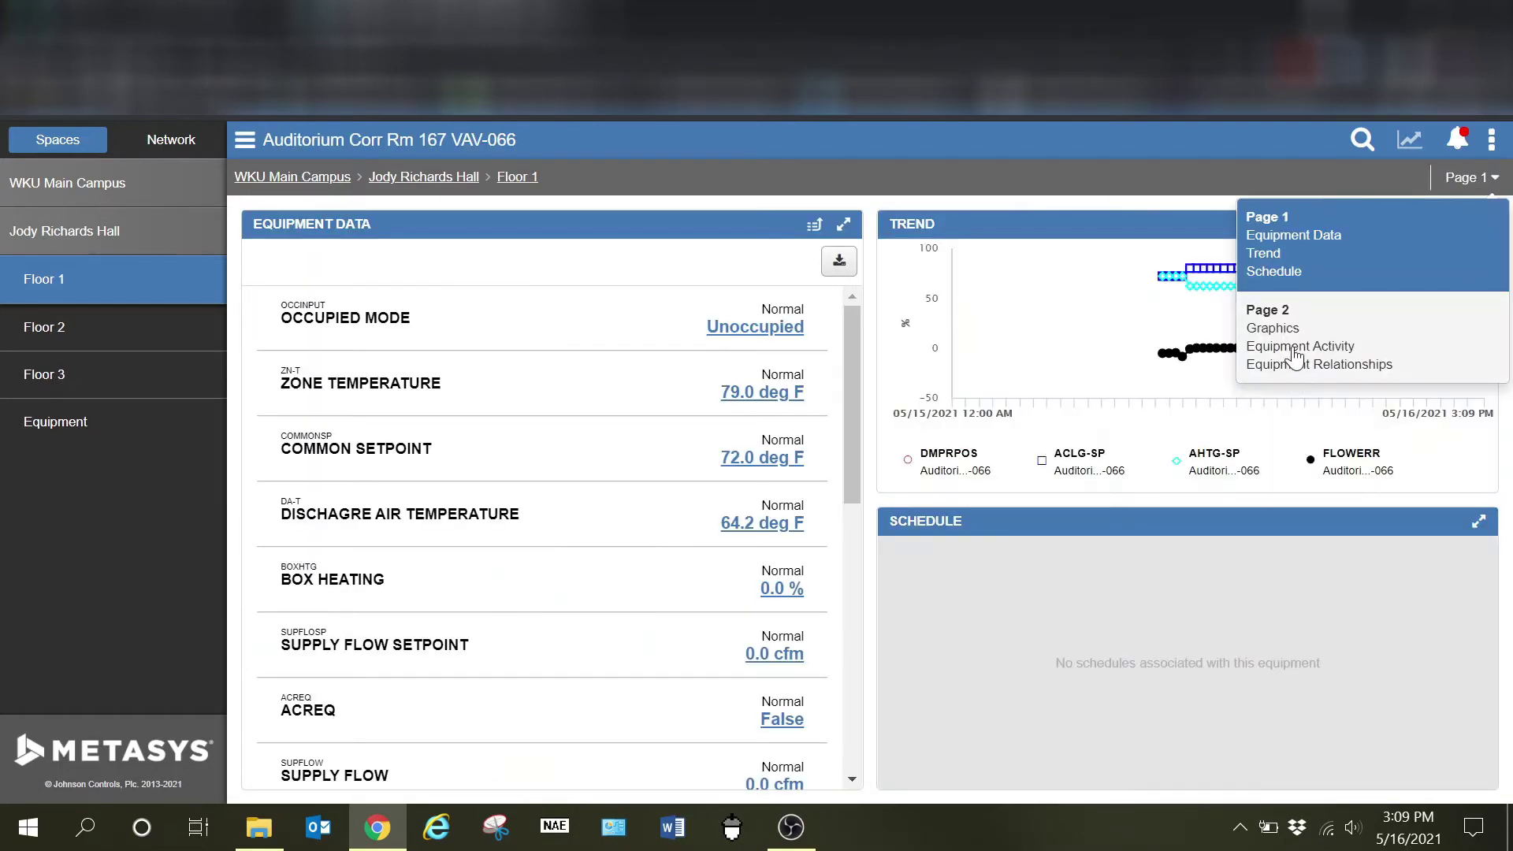
pyautogui.click(1289, 364)
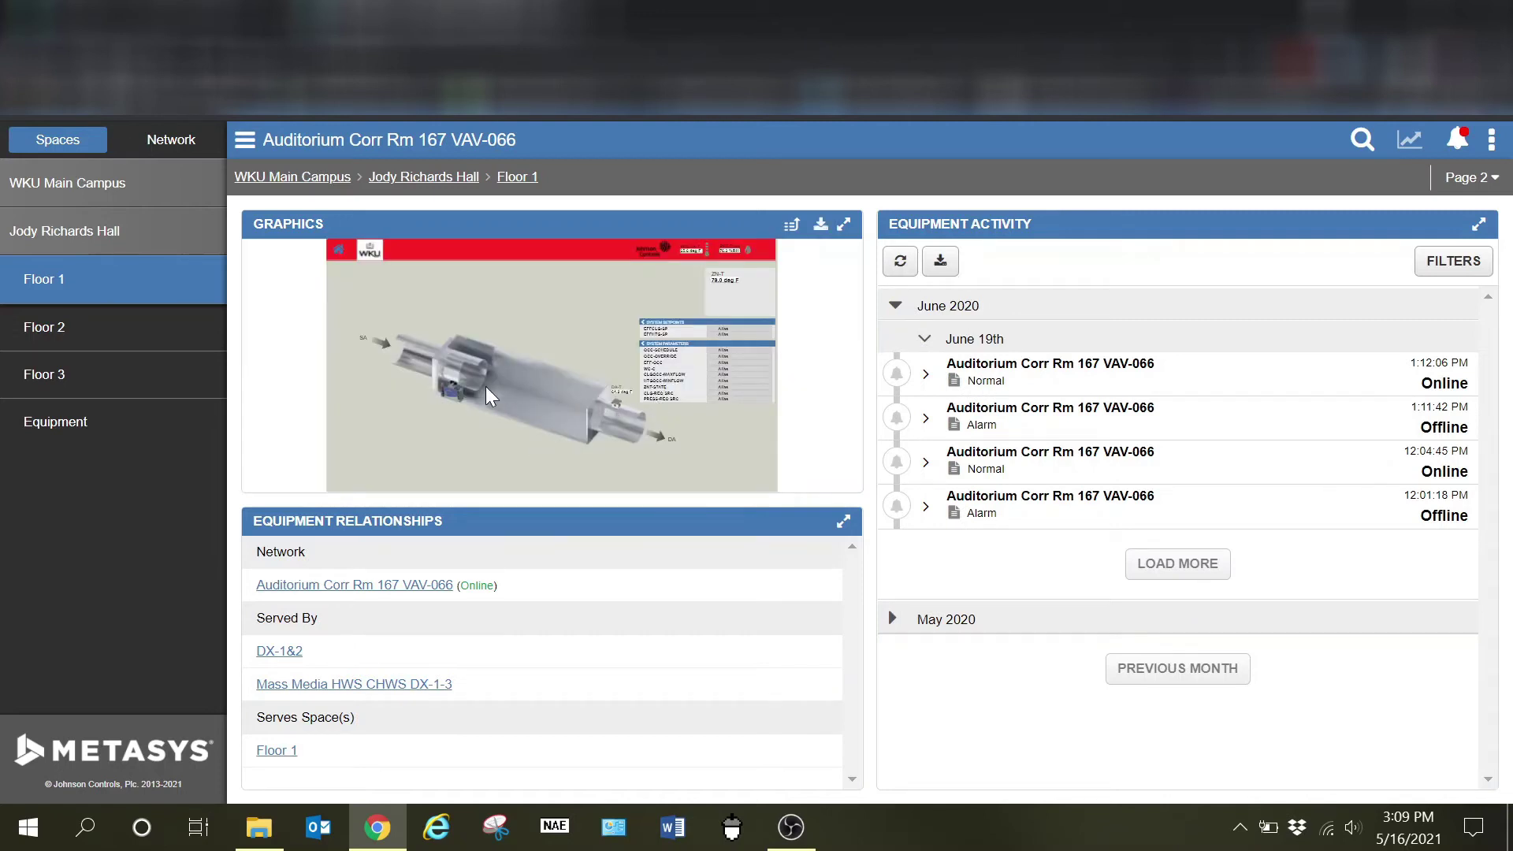
# Step: Maximize VAV-066's graphic to check live readings like ZN-T 79.0 deg F, then go to Floor 2
pyautogui.click(844, 226)
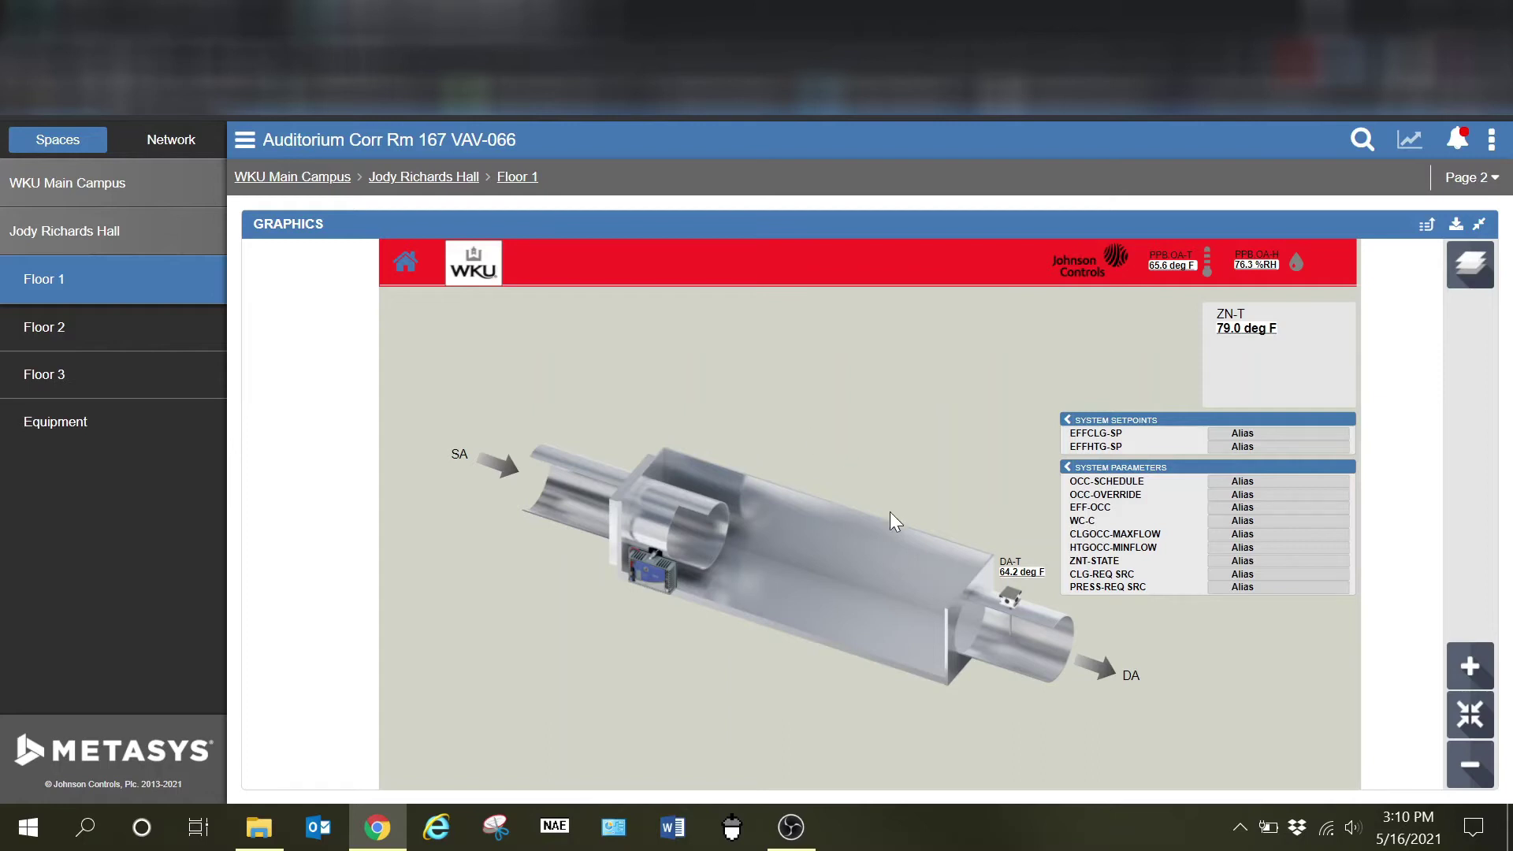
pyautogui.click(91, 343)
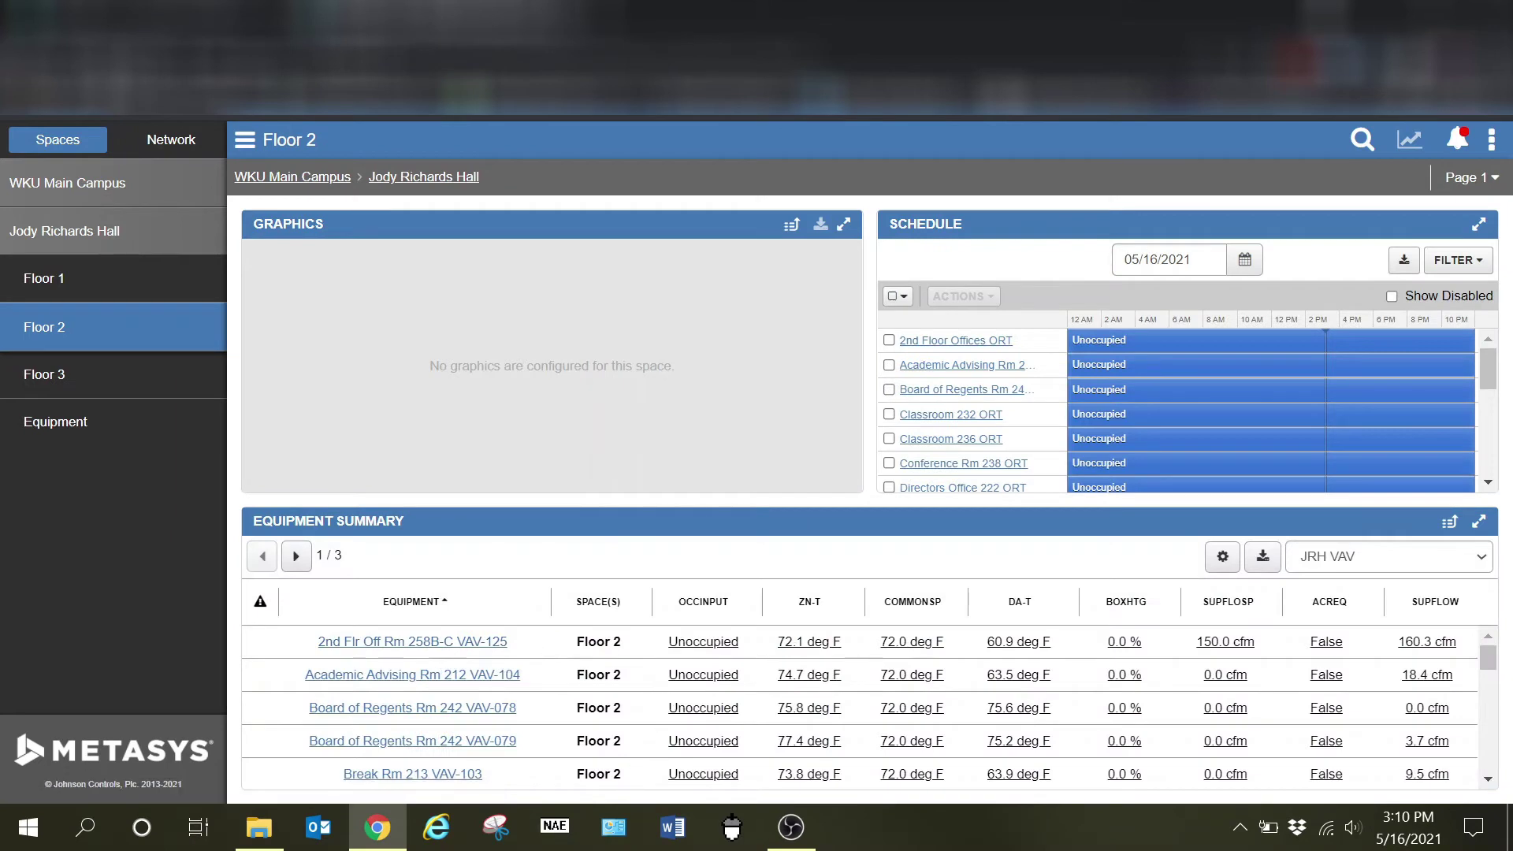
# Step: Open Academic Advising Rm 212 VAV-104's Page 2 and maximize its empty Graphics panel
pyautogui.click(443, 676)
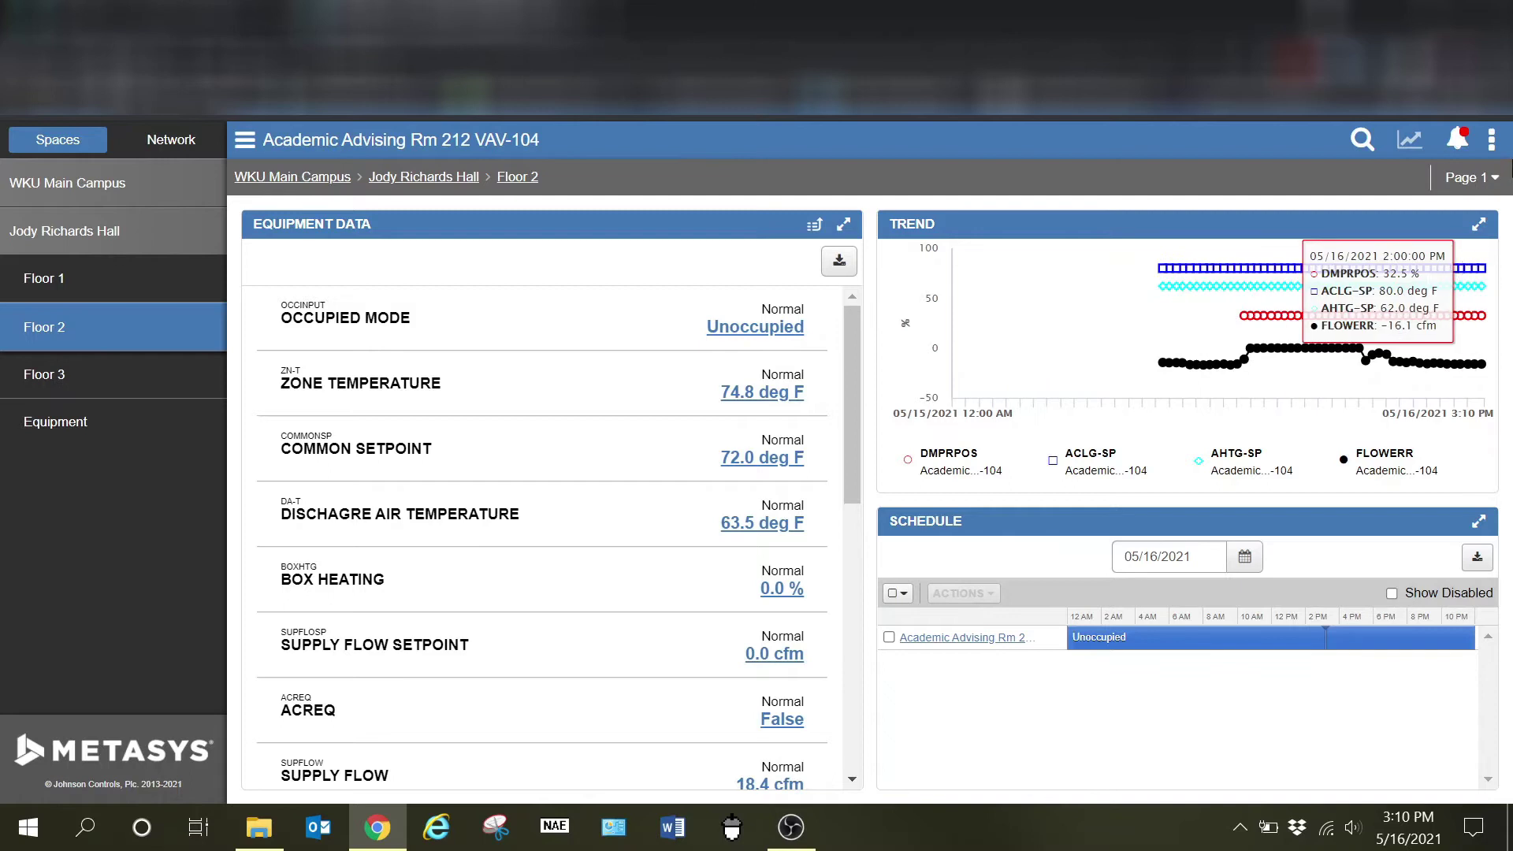
pyautogui.click(1464, 178)
pyautogui.click(1317, 350)
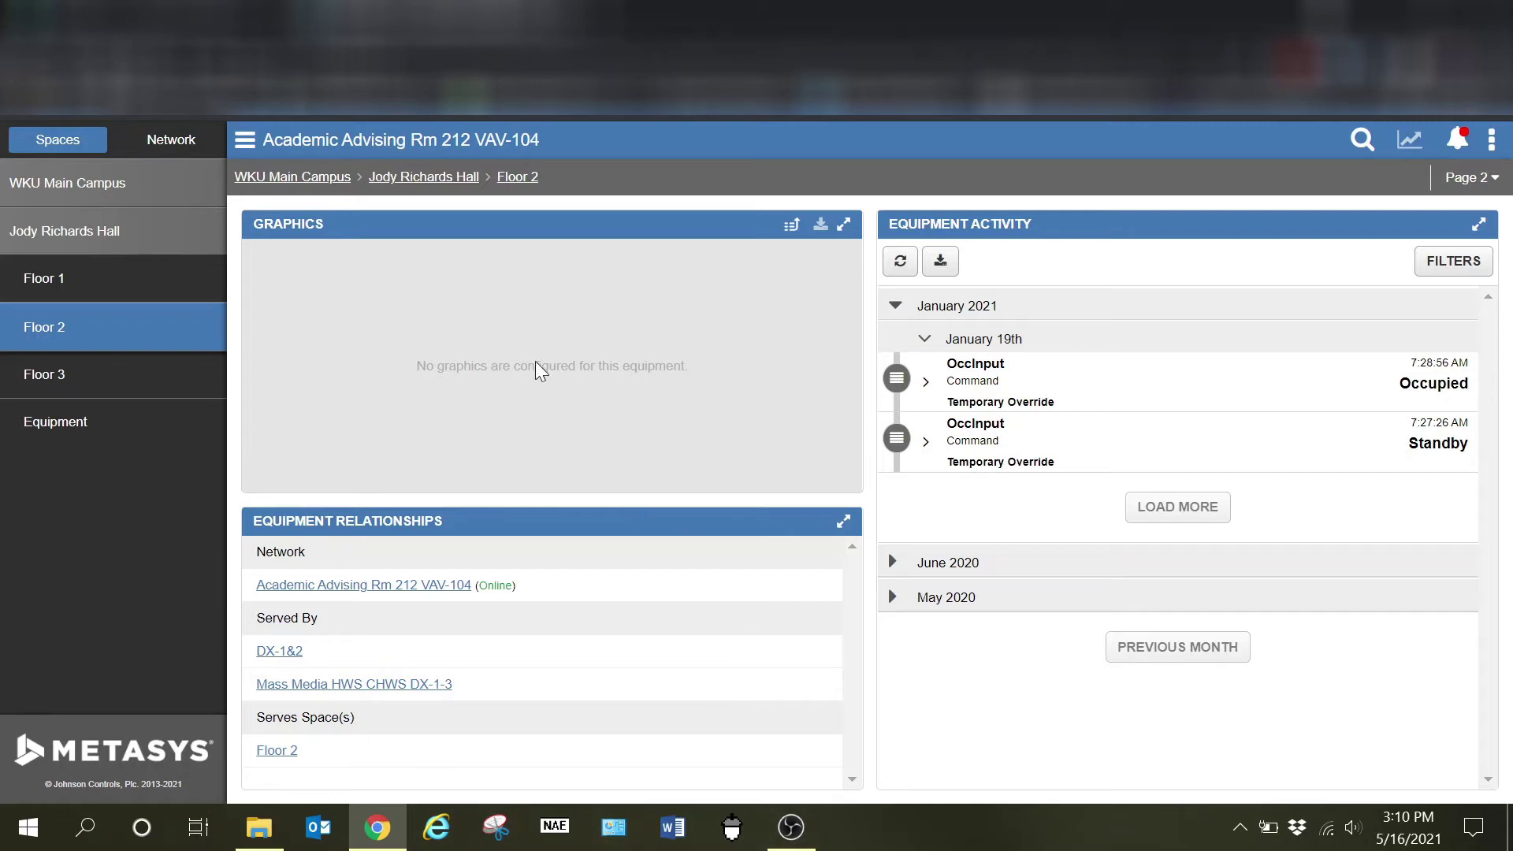
pyautogui.click(845, 226)
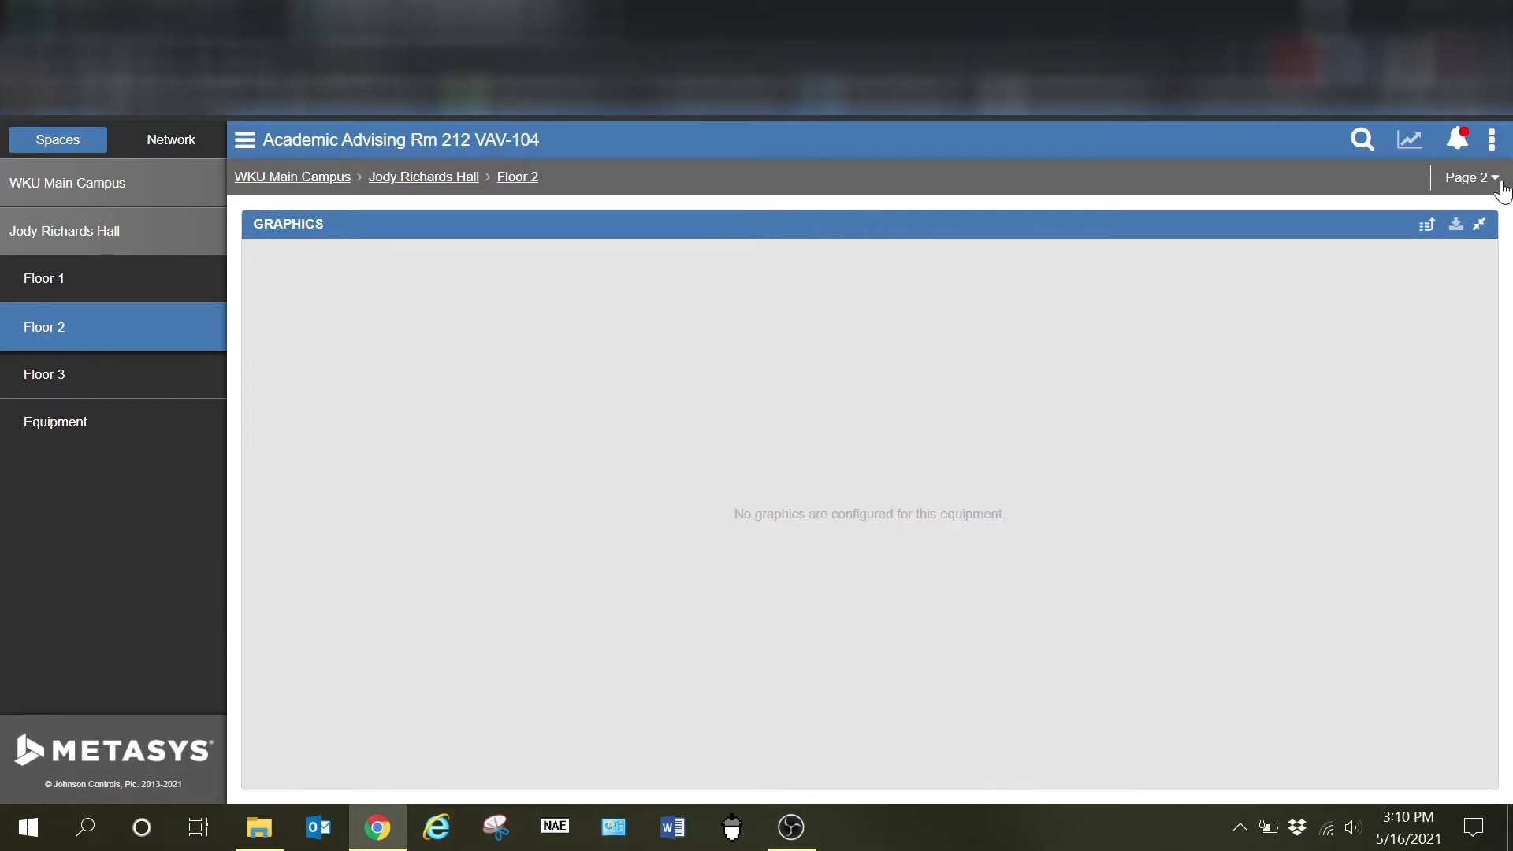
# Step: Open Graphics Manager from the Administrative Tasks menu
pyautogui.click(1492, 139)
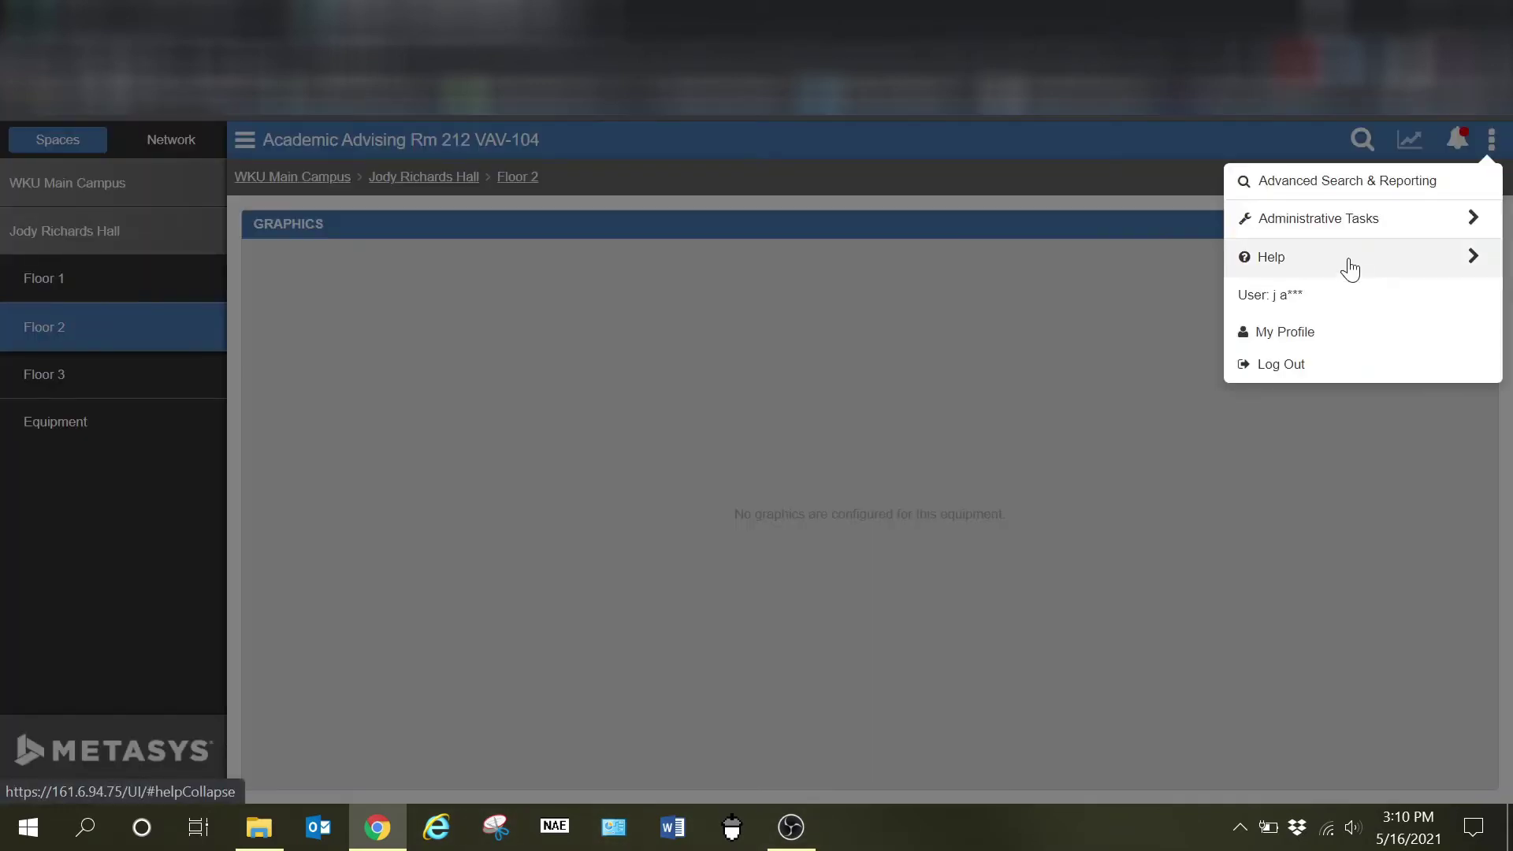
pyautogui.click(1343, 228)
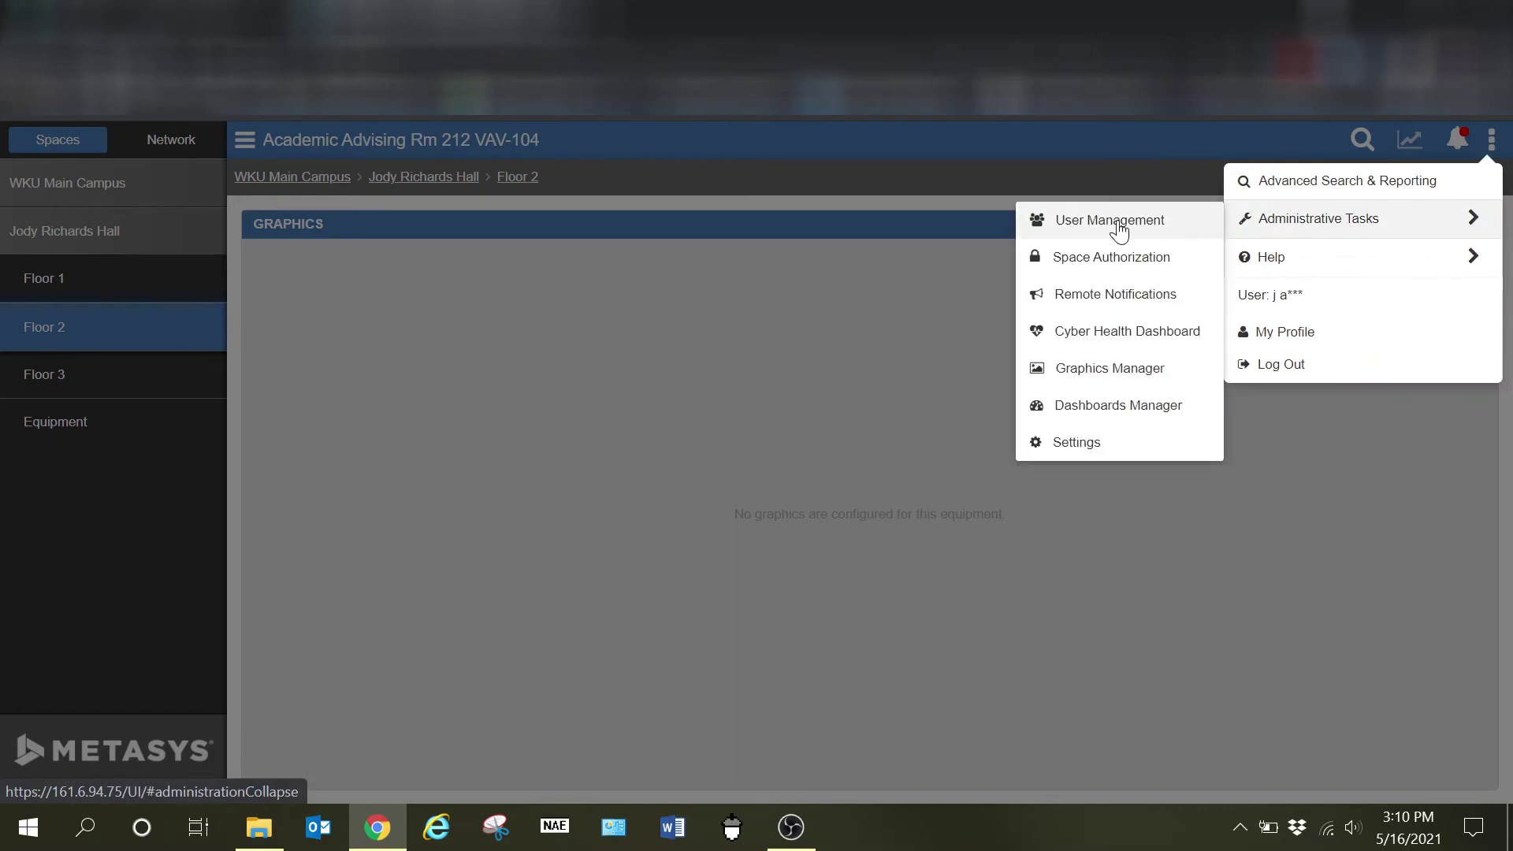
pyautogui.click(1119, 370)
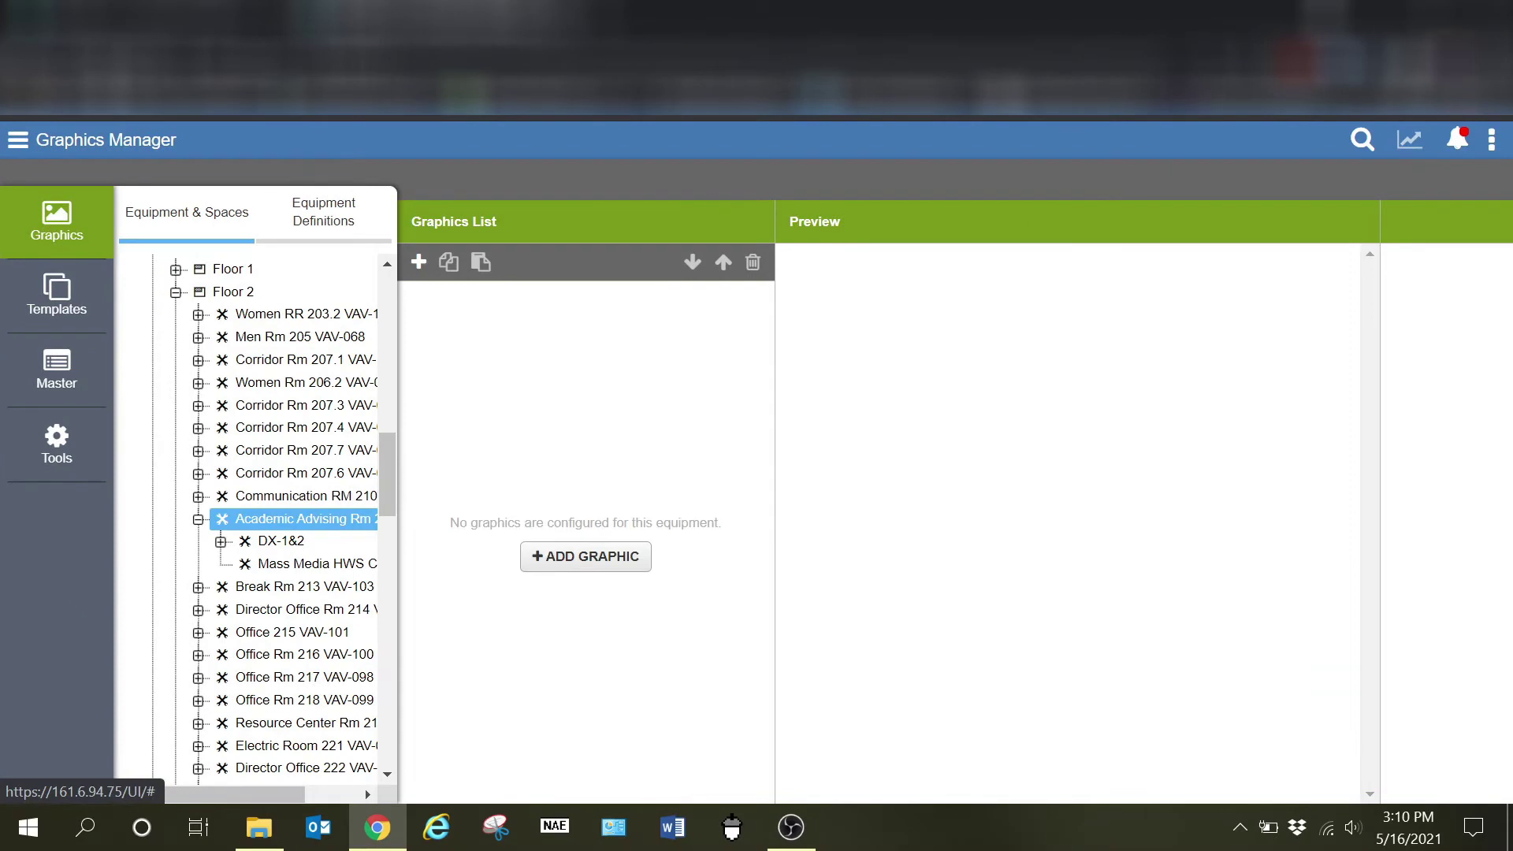
# Step: Begin a new VAV Single Duct graphic for VAV-104, then cancel without creating it
pyautogui.click(574, 561)
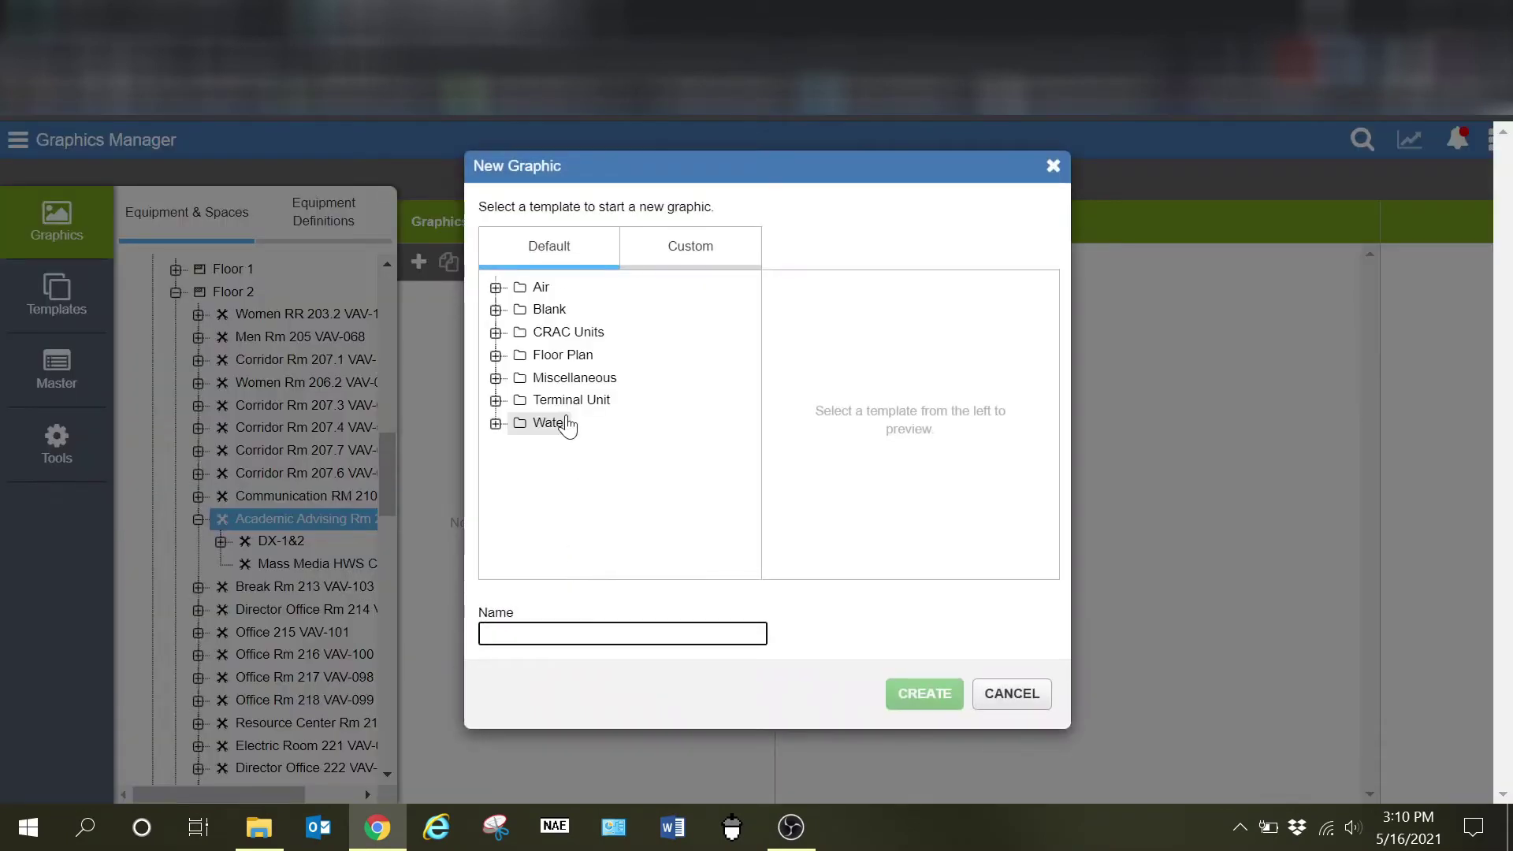
pyautogui.click(496, 401)
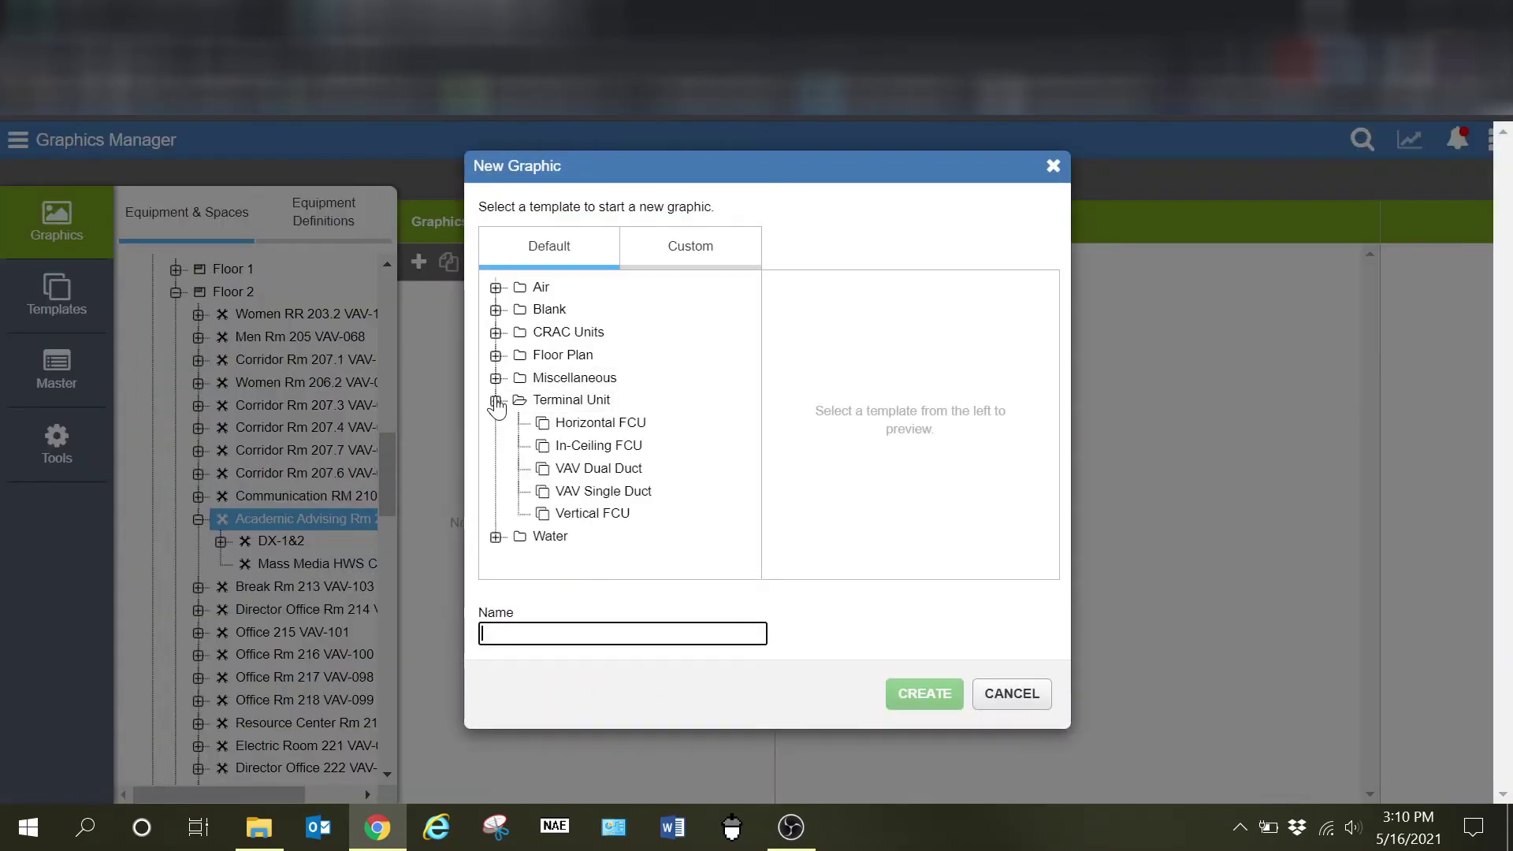
pyautogui.click(599, 494)
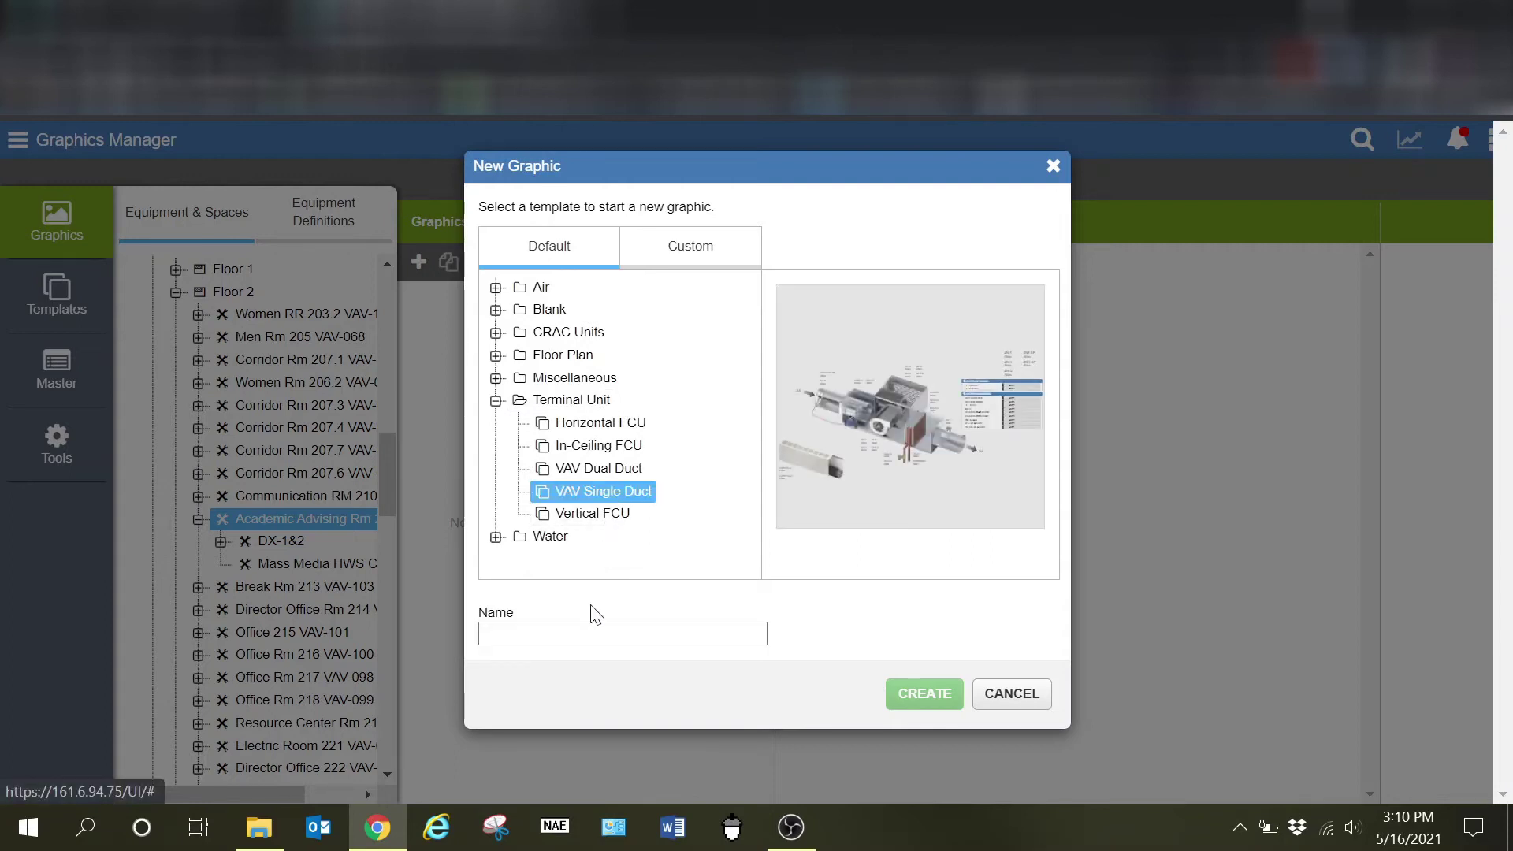
pyautogui.click(556, 634)
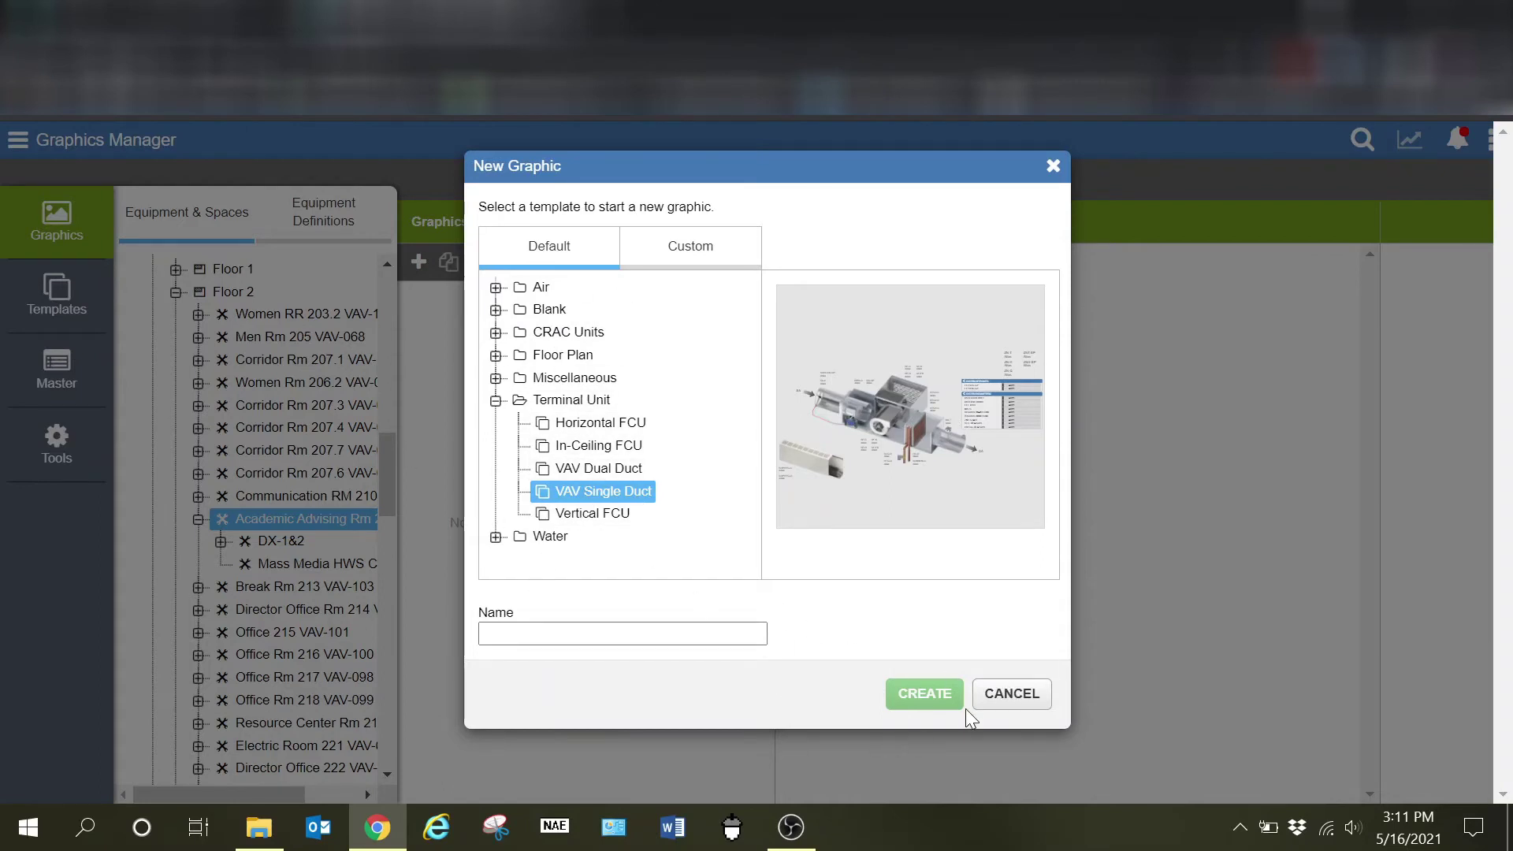
pyautogui.click(1002, 701)
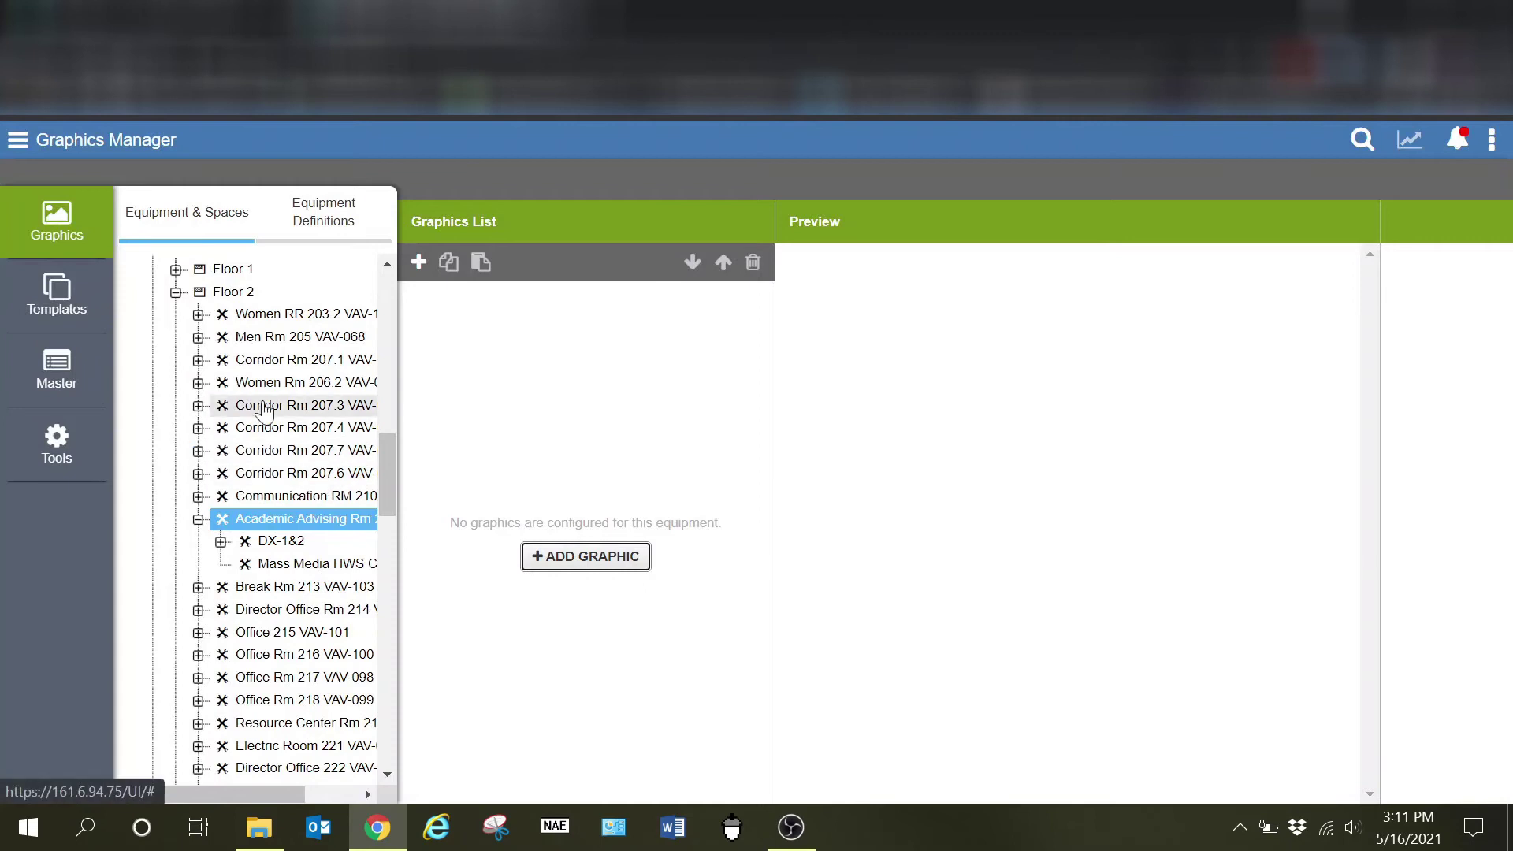
# Step: Check Floor 1 rooms until Auditorium Corr Rm 167 shows JRH VAV Graphic, then switch to Spaces
pyautogui.click(174, 270)
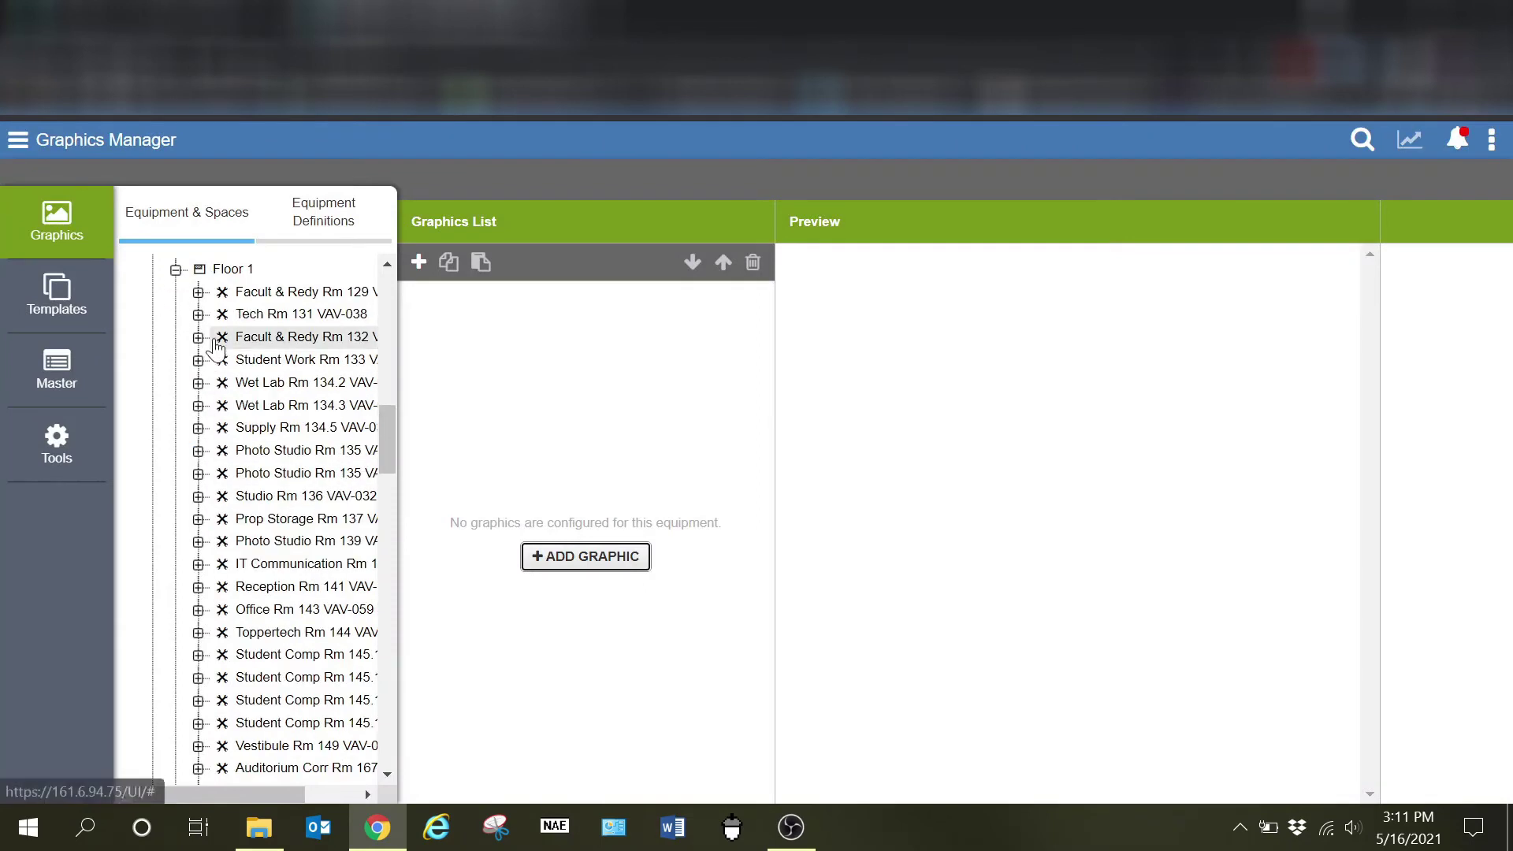
pyautogui.scroll(2, 236, 425)
pyautogui.click(327, 410)
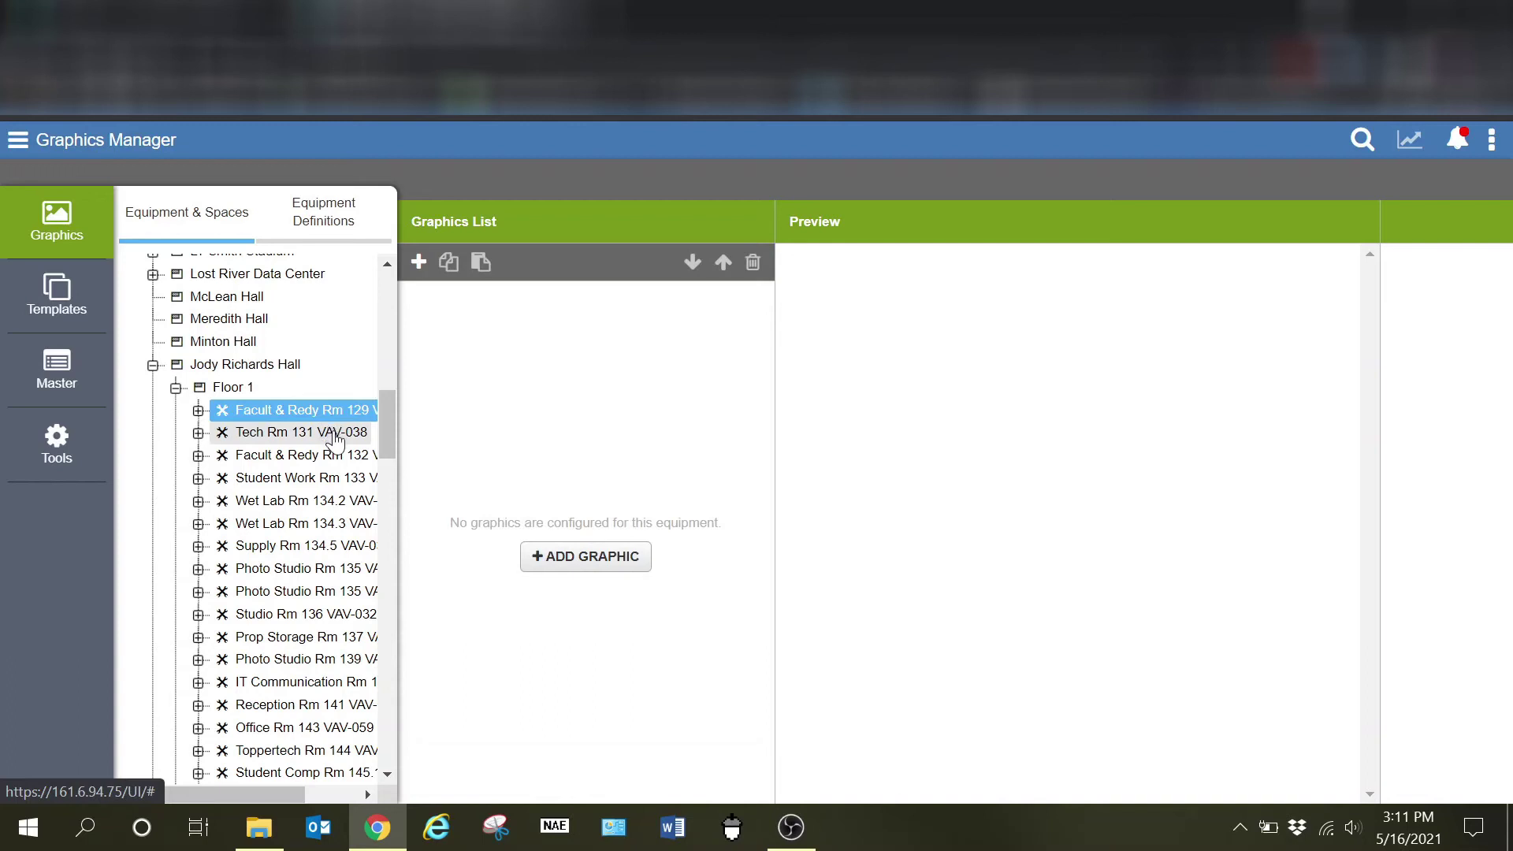
pyautogui.scroll(-6, 329, 627)
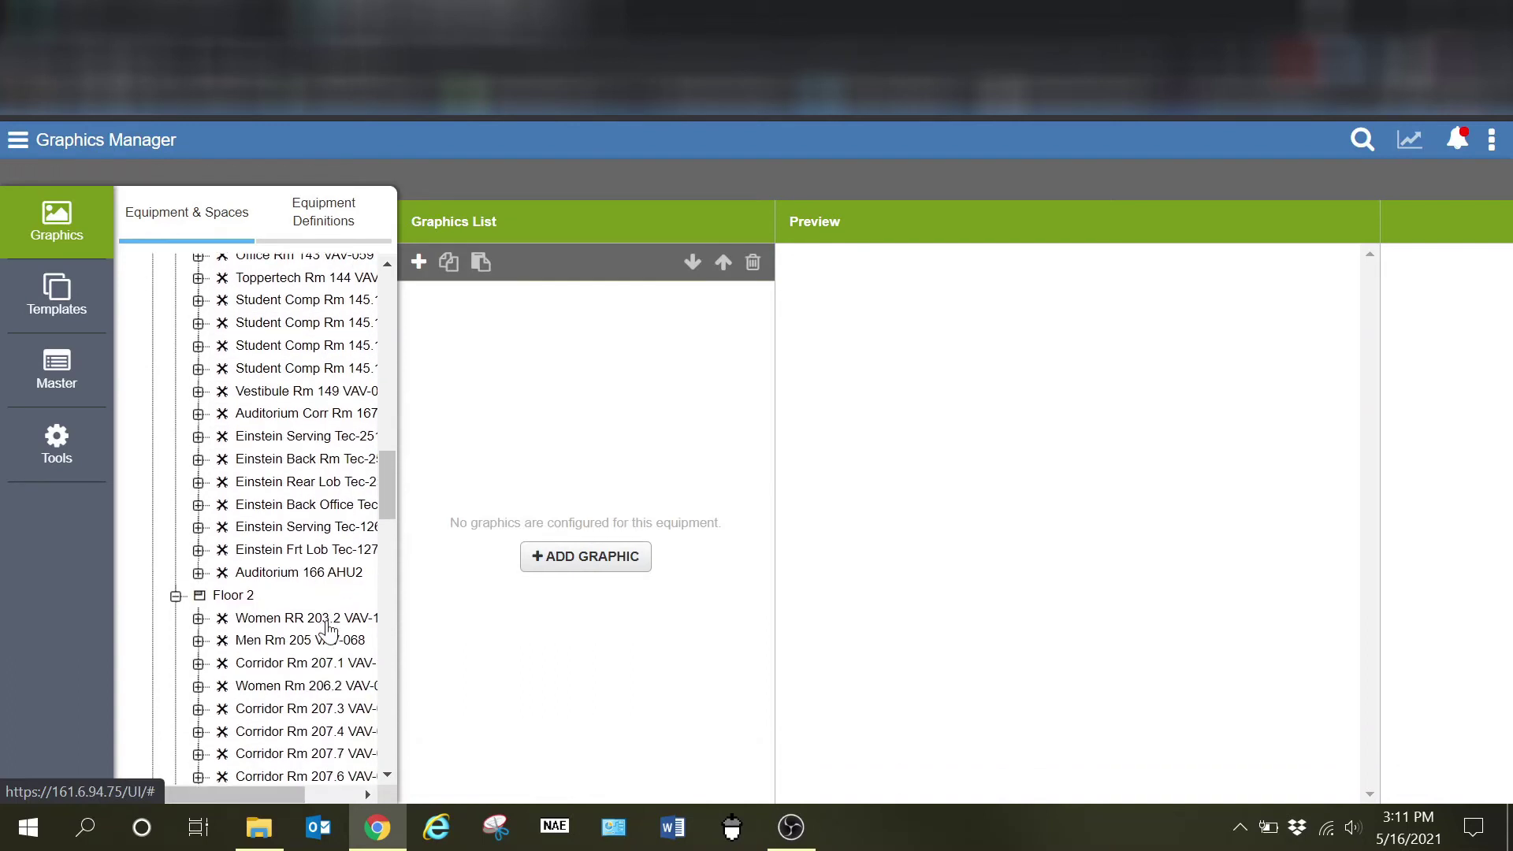
pyautogui.click(303, 573)
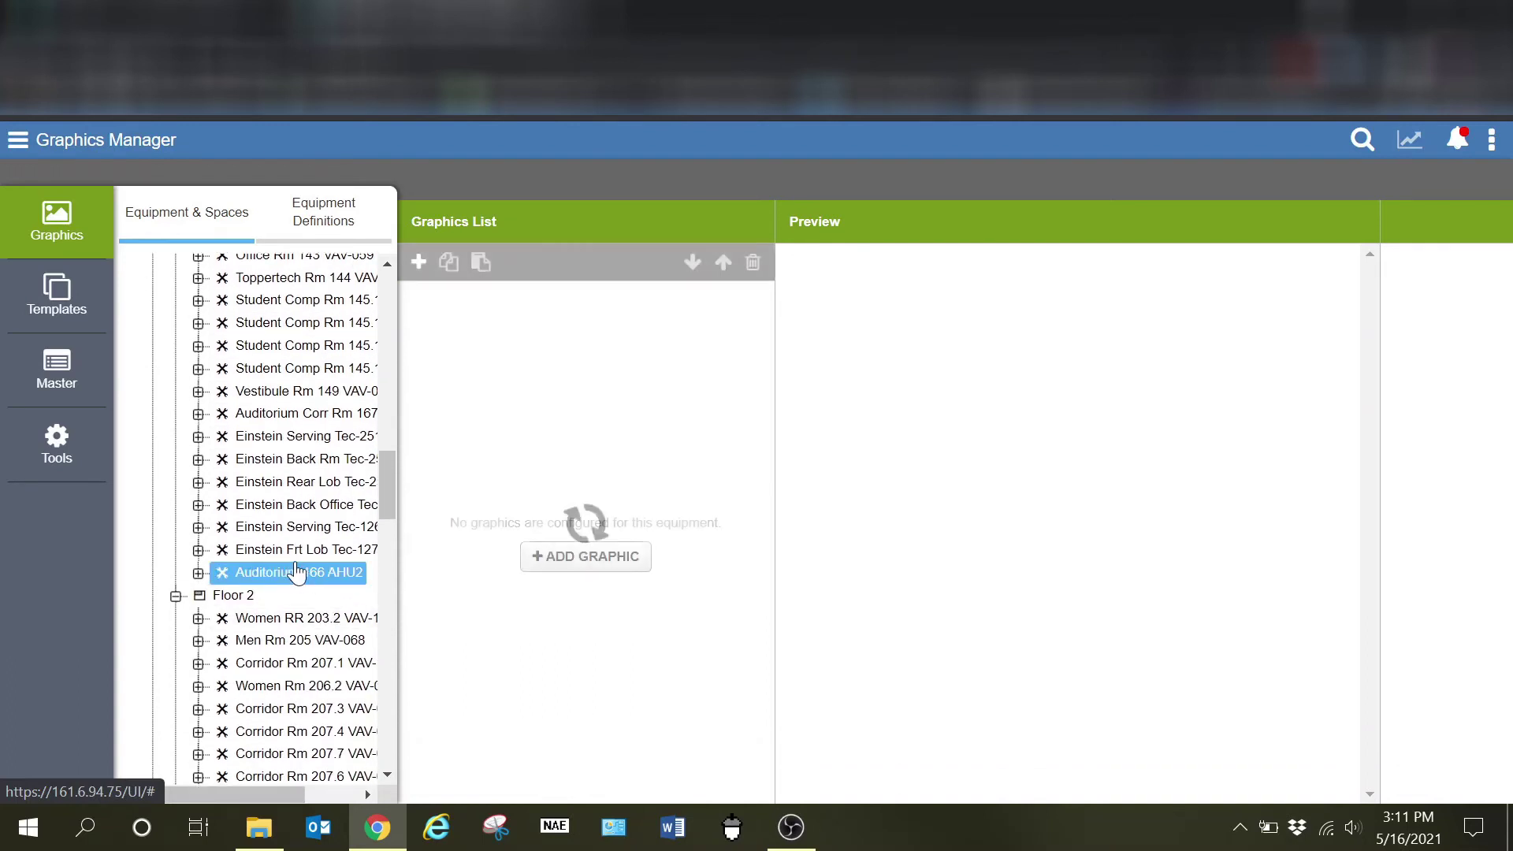
pyautogui.click(290, 552)
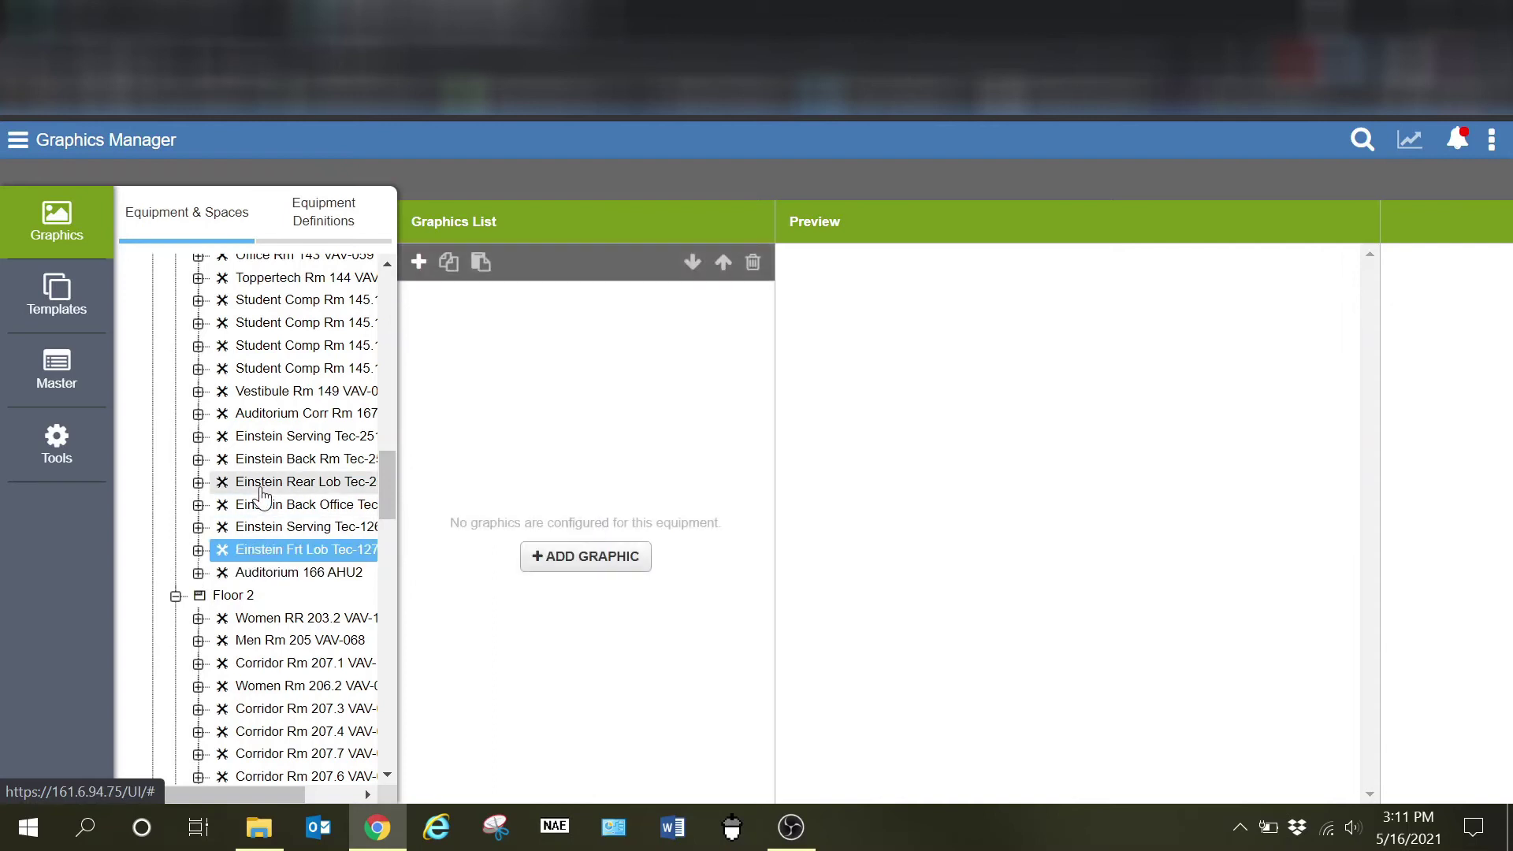
pyautogui.scroll(2, 262, 496)
pyautogui.click(326, 532)
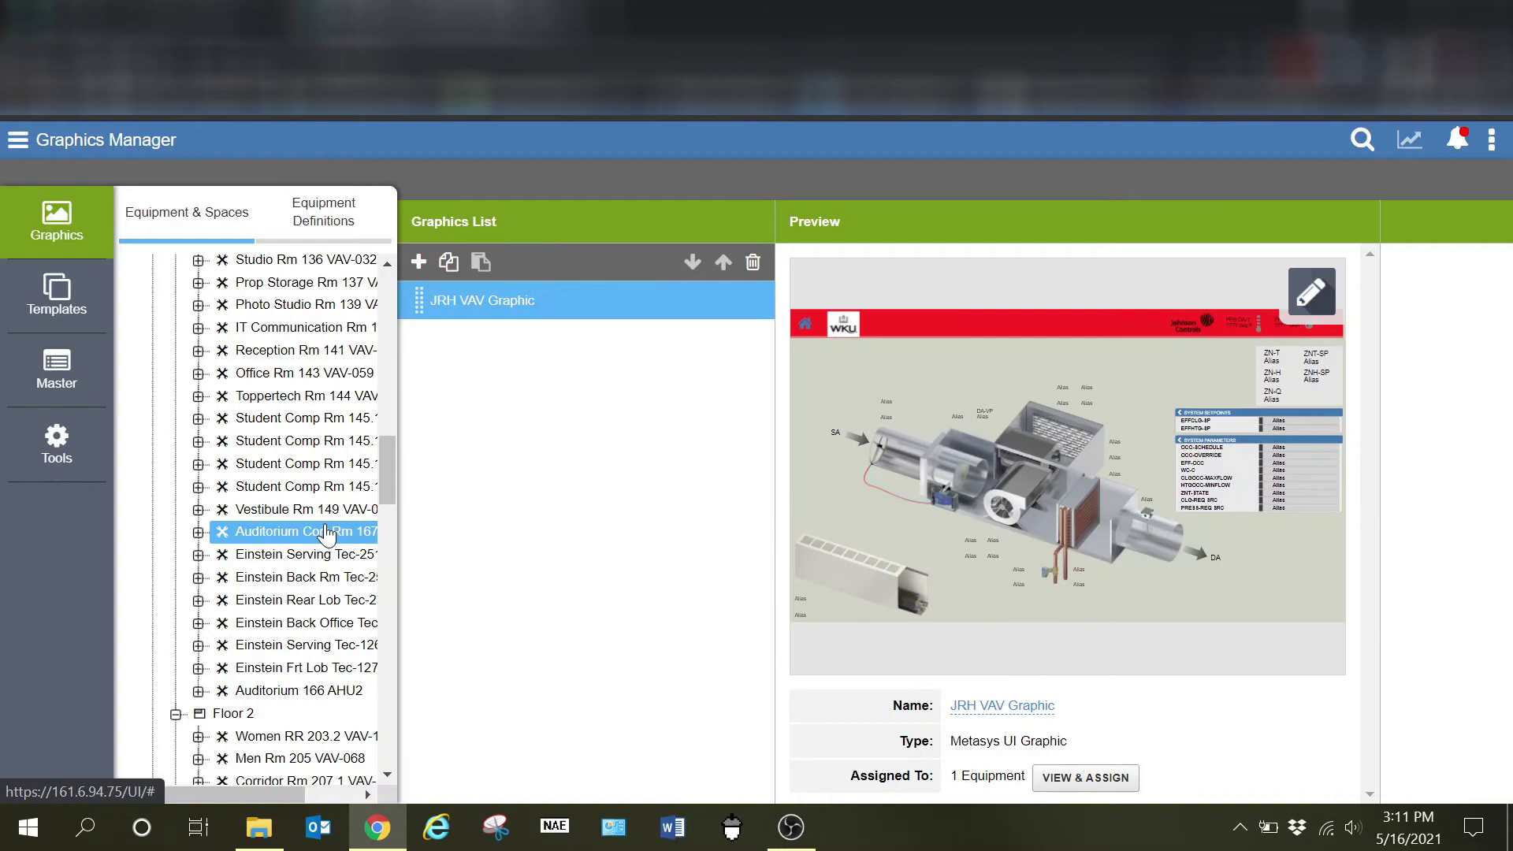
pyautogui.click(331, 16)
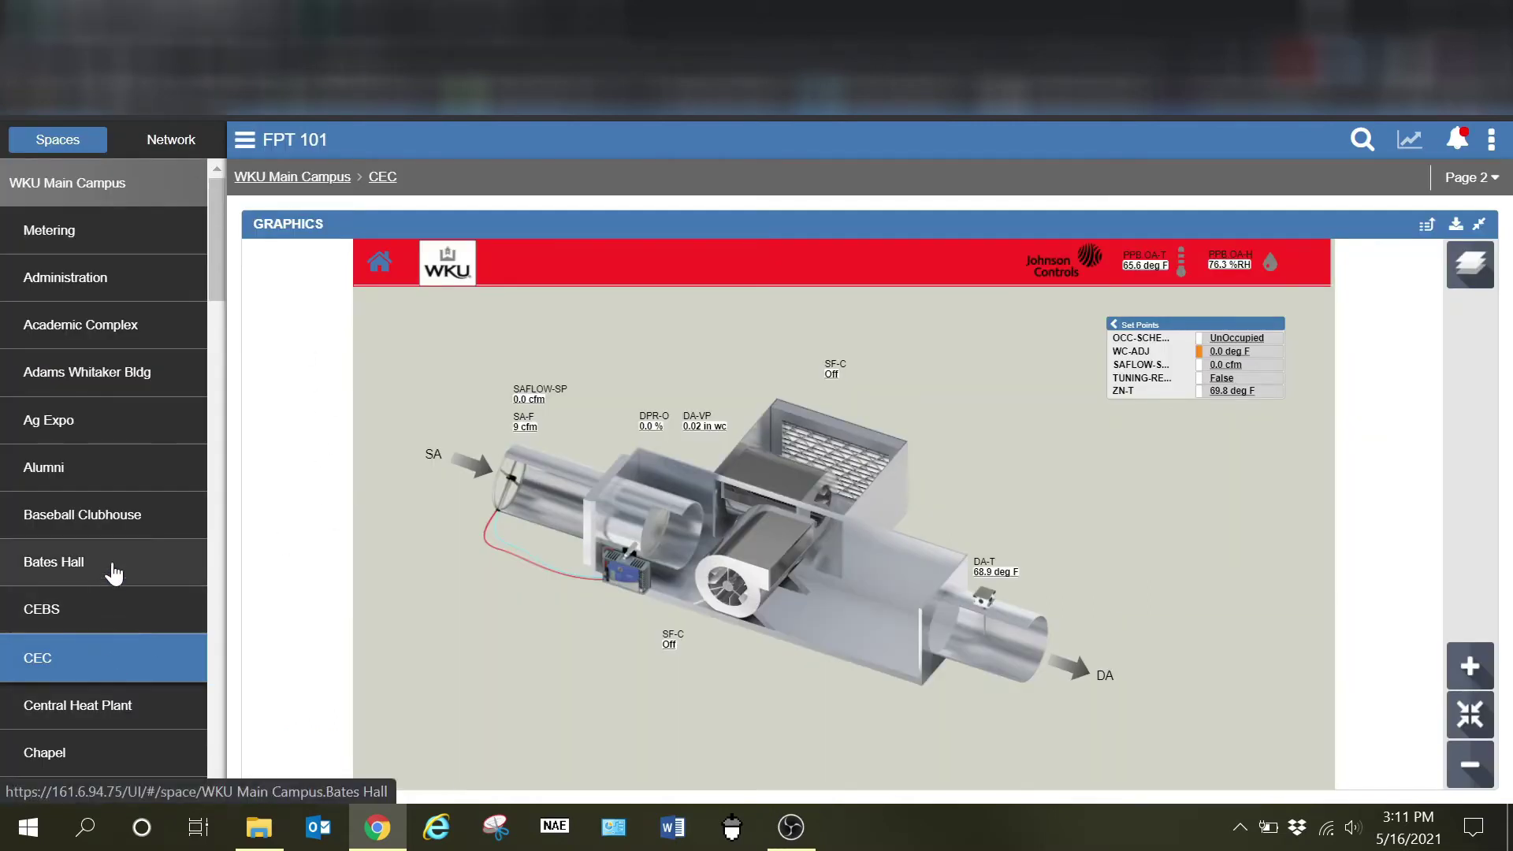
# Step: Browse the Spaces list to Jody Richards Hall and open its Floor 1
pyautogui.scroll(-6, 119, 567)
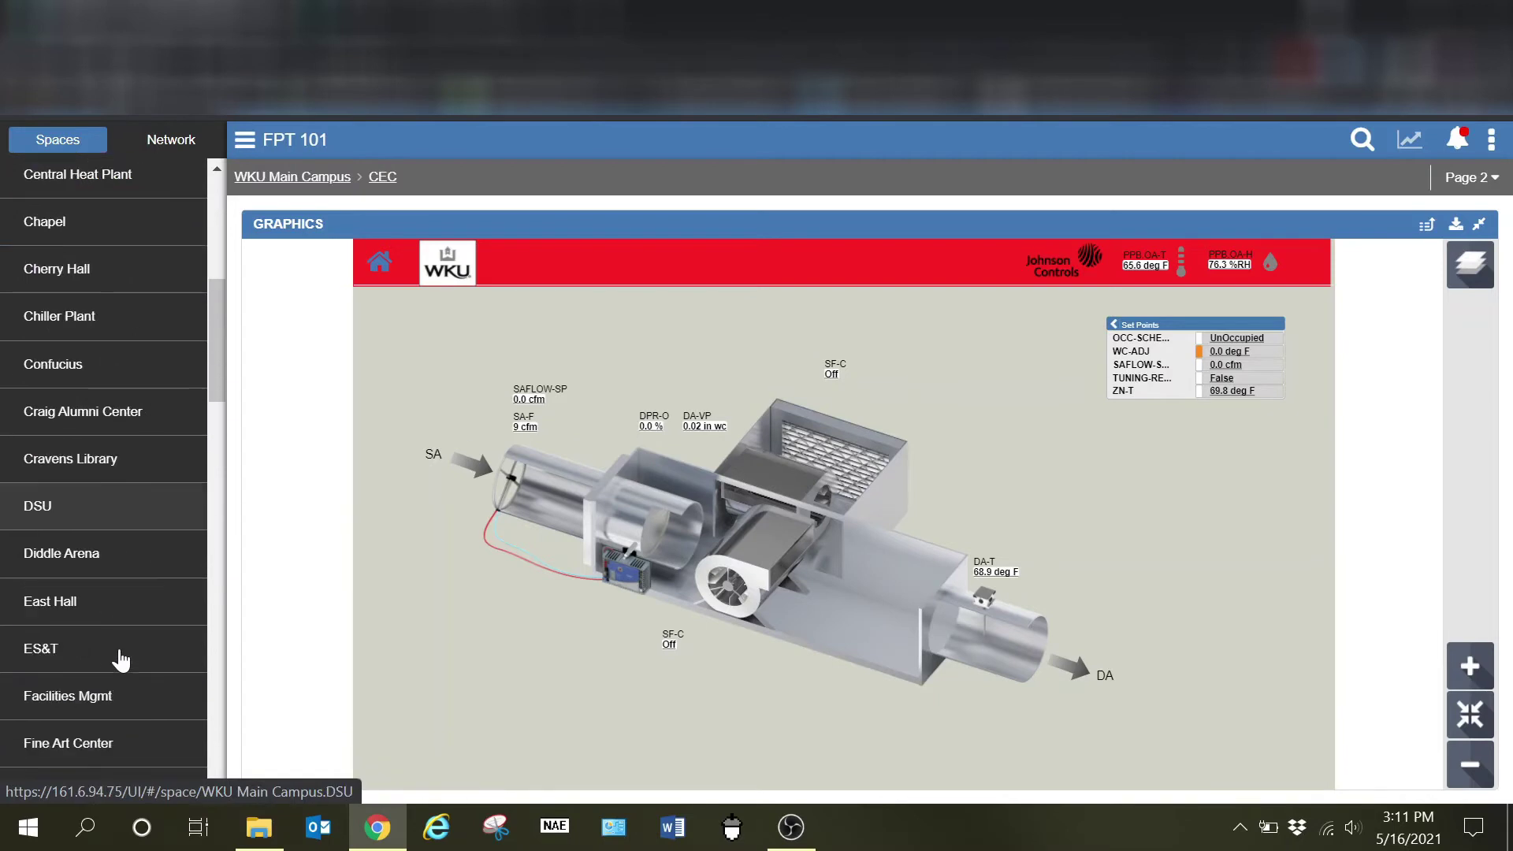
pyautogui.scroll(-10, 121, 661)
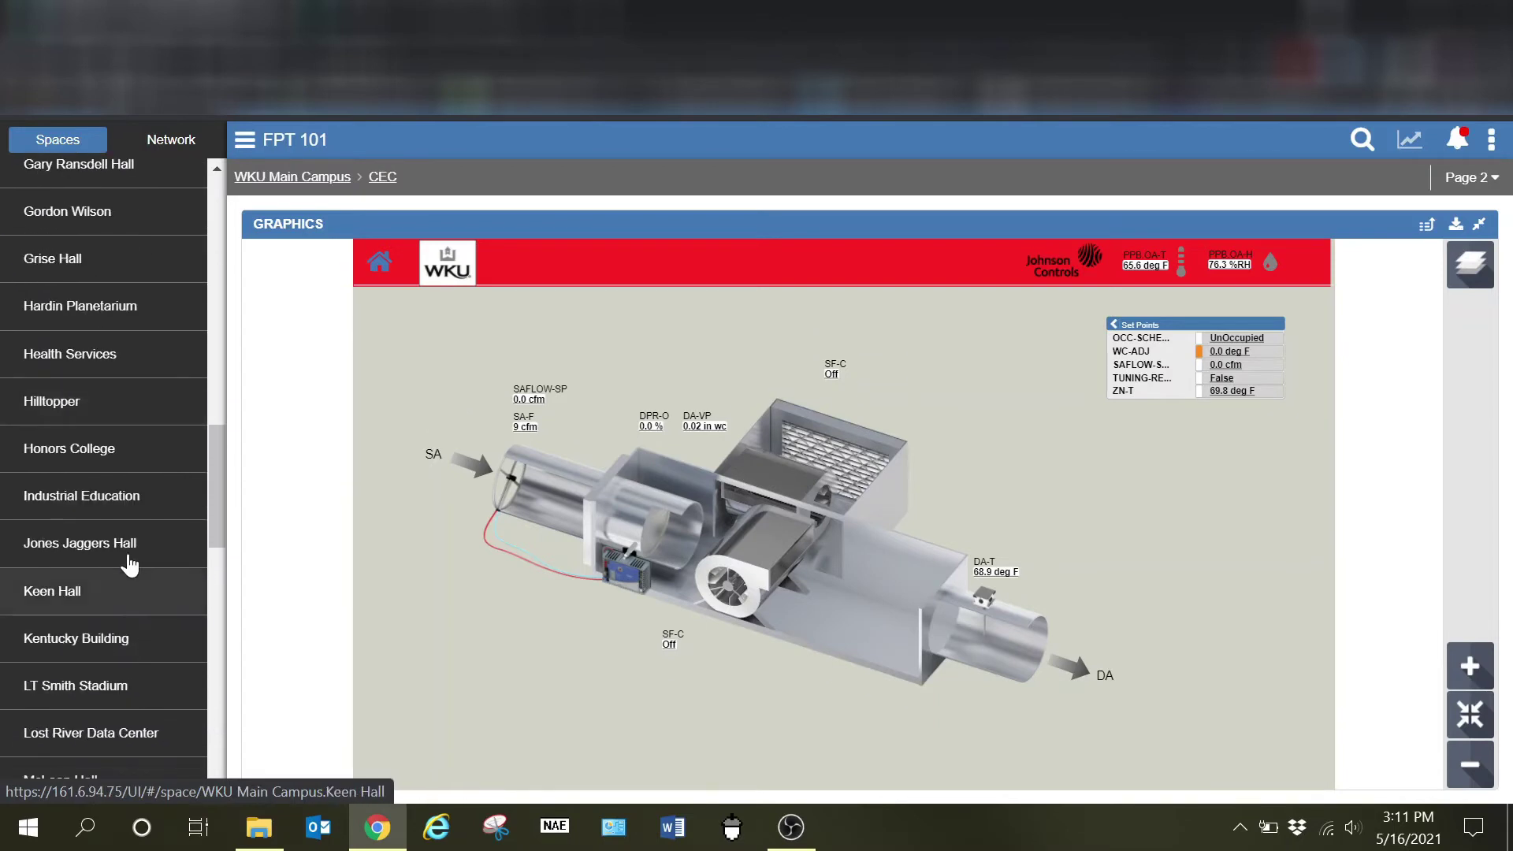
pyautogui.click(130, 551)
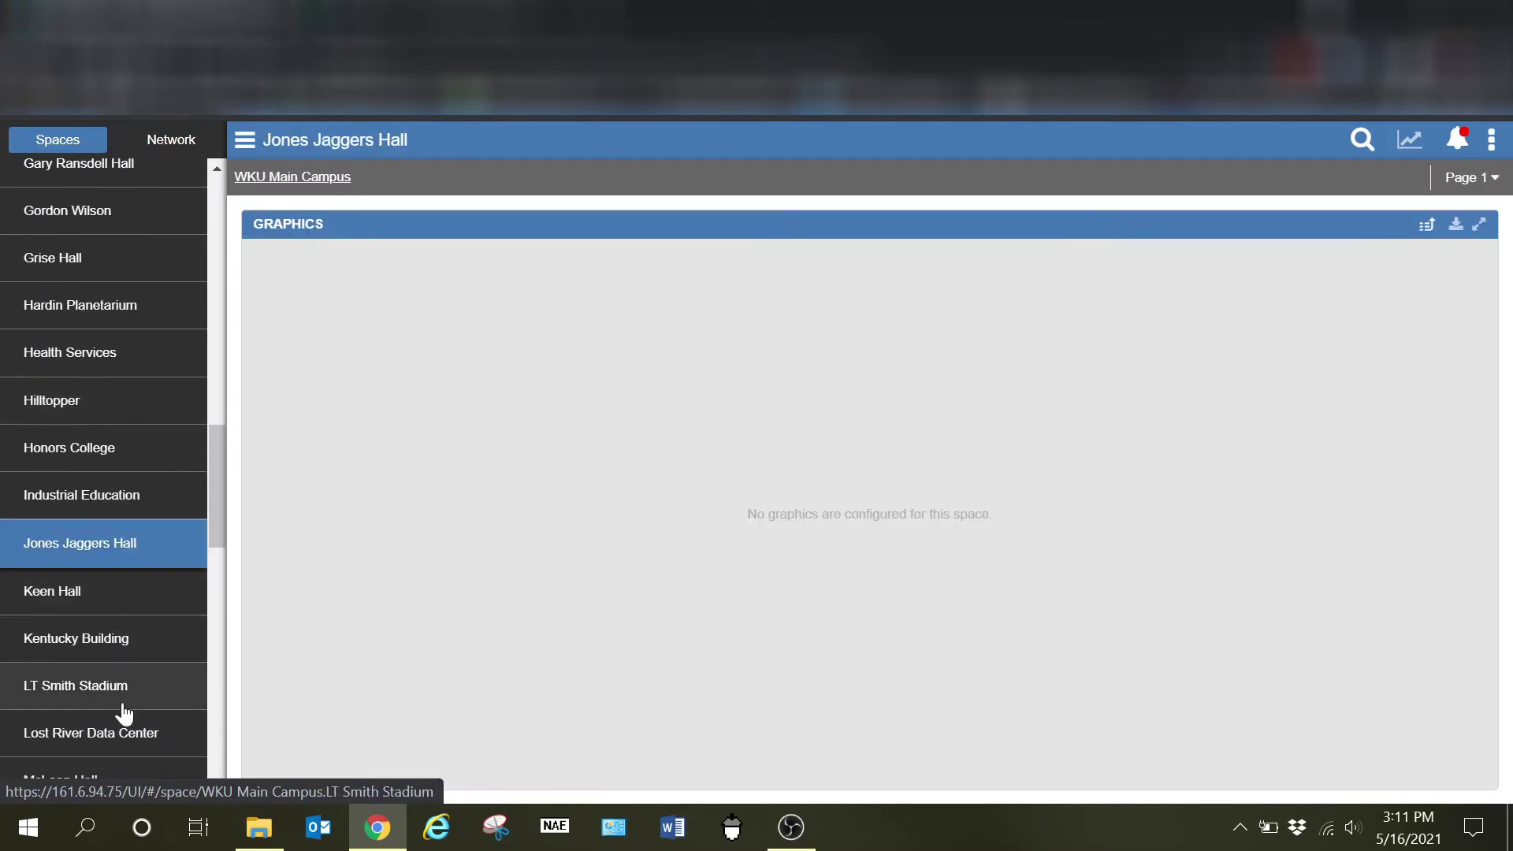
pyautogui.scroll(-3, 122, 713)
pyautogui.scroll(-5, 122, 355)
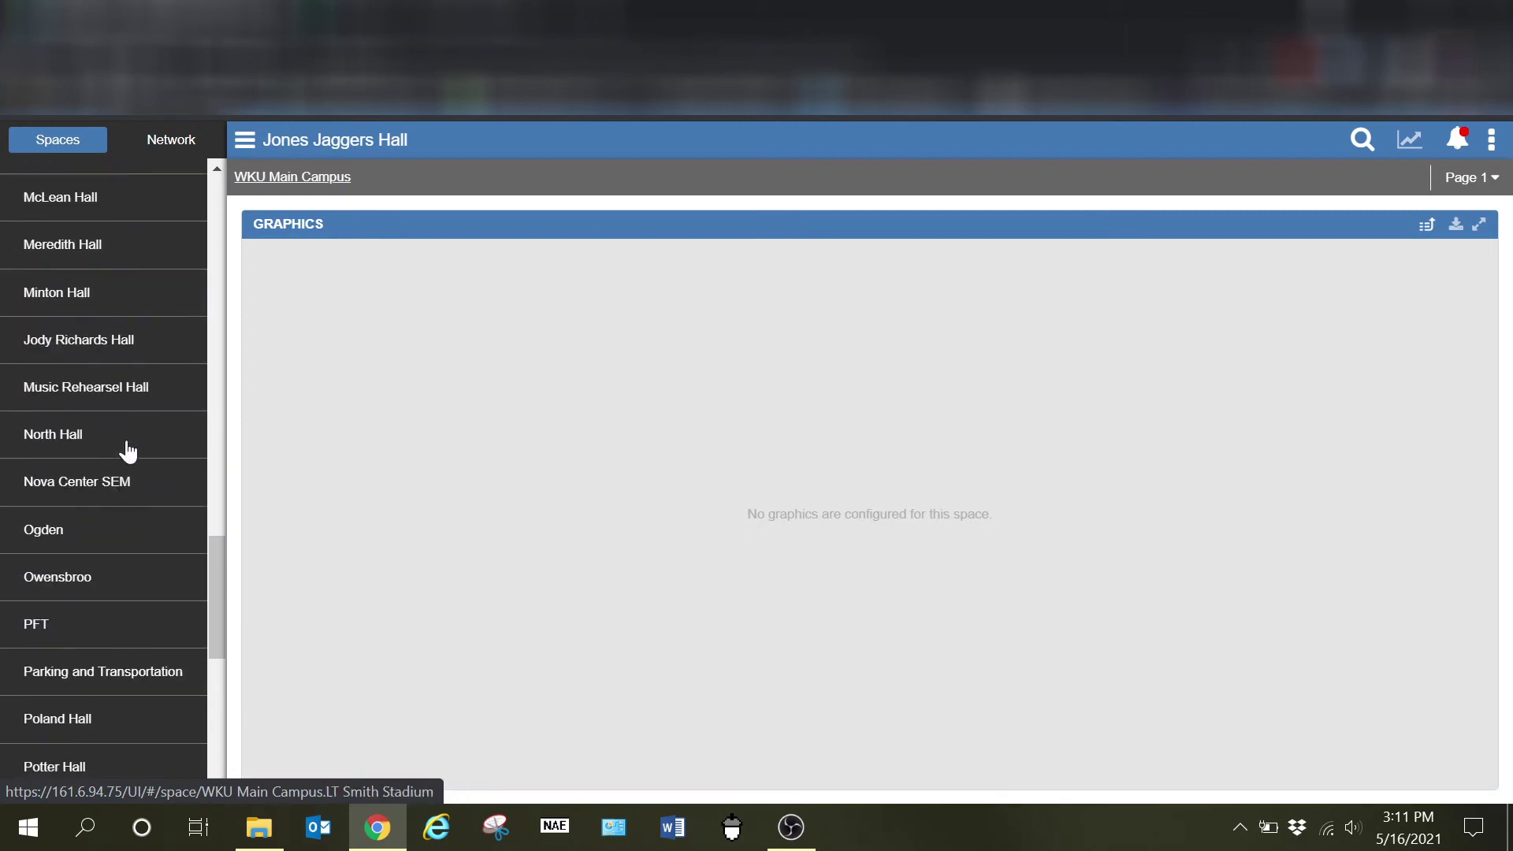
pyautogui.click(106, 335)
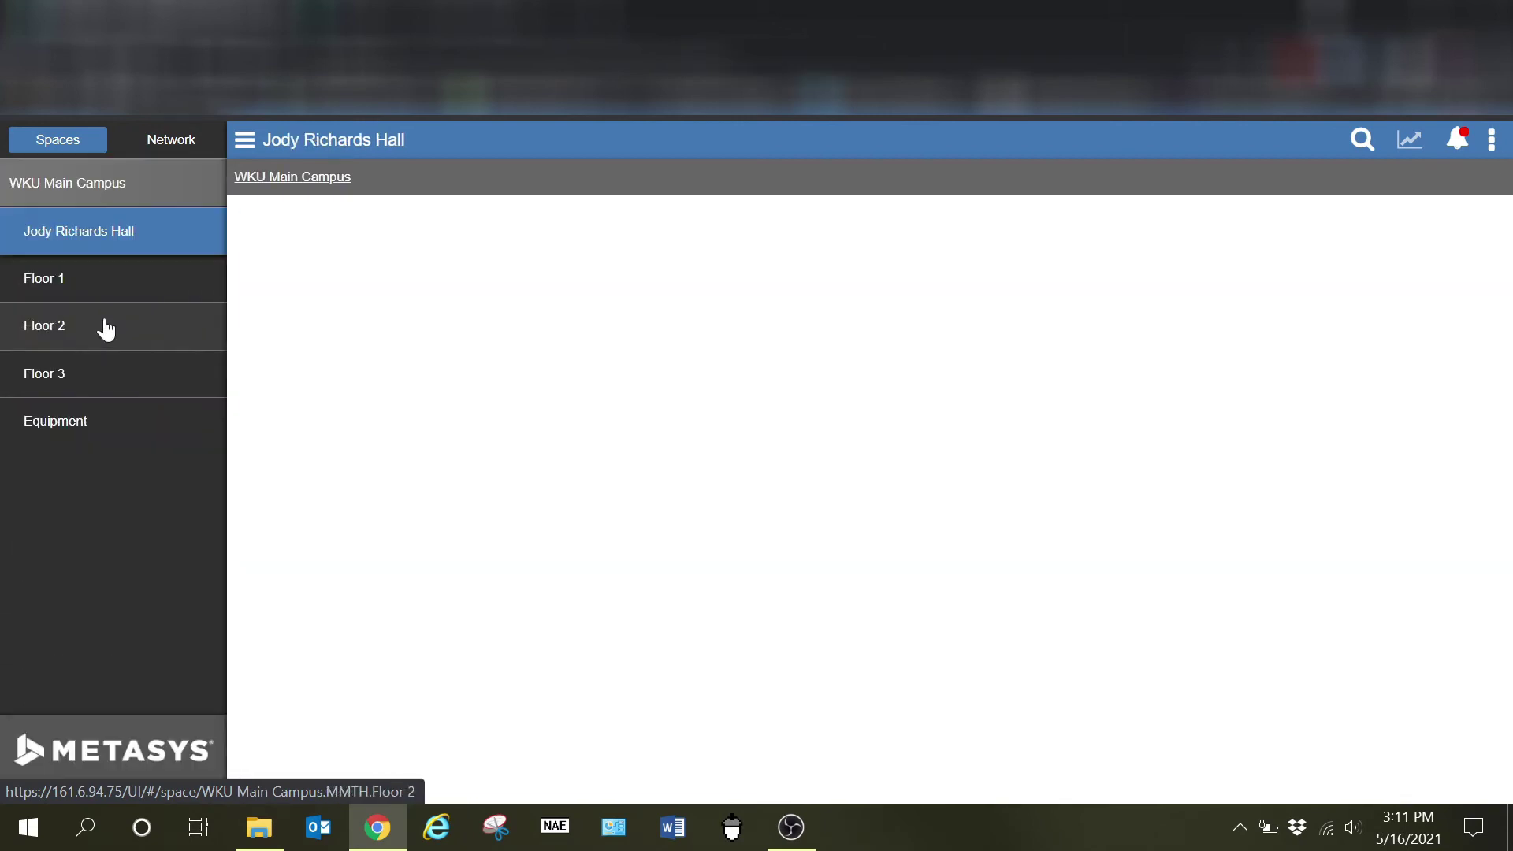
pyautogui.click(189, 282)
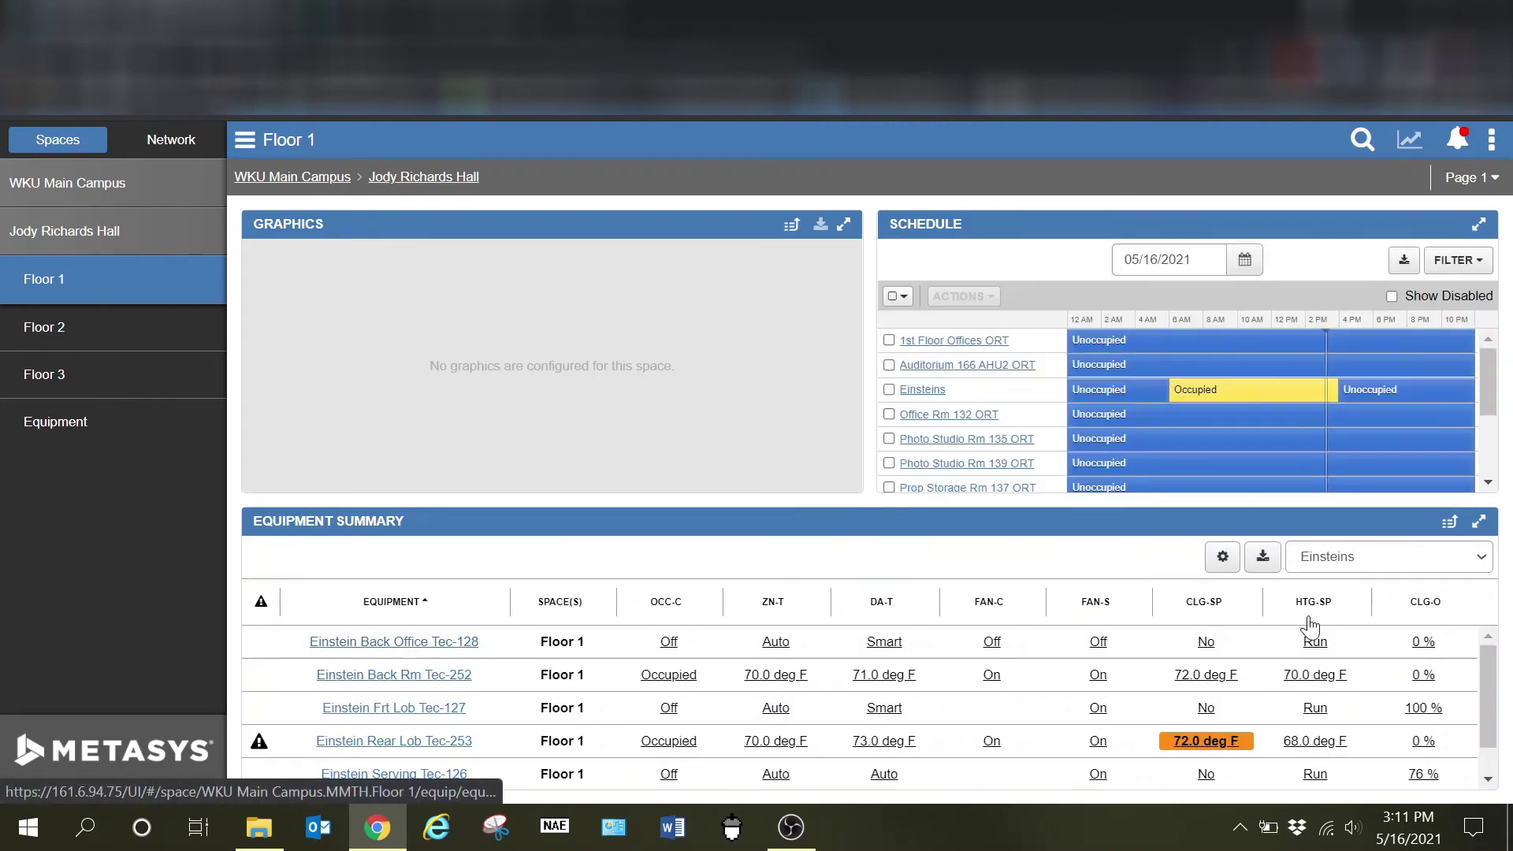
# Step: Filter the summary to JRH VAV, open VAV-066's Page 2, and maximize its graphic
pyautogui.click(1385, 561)
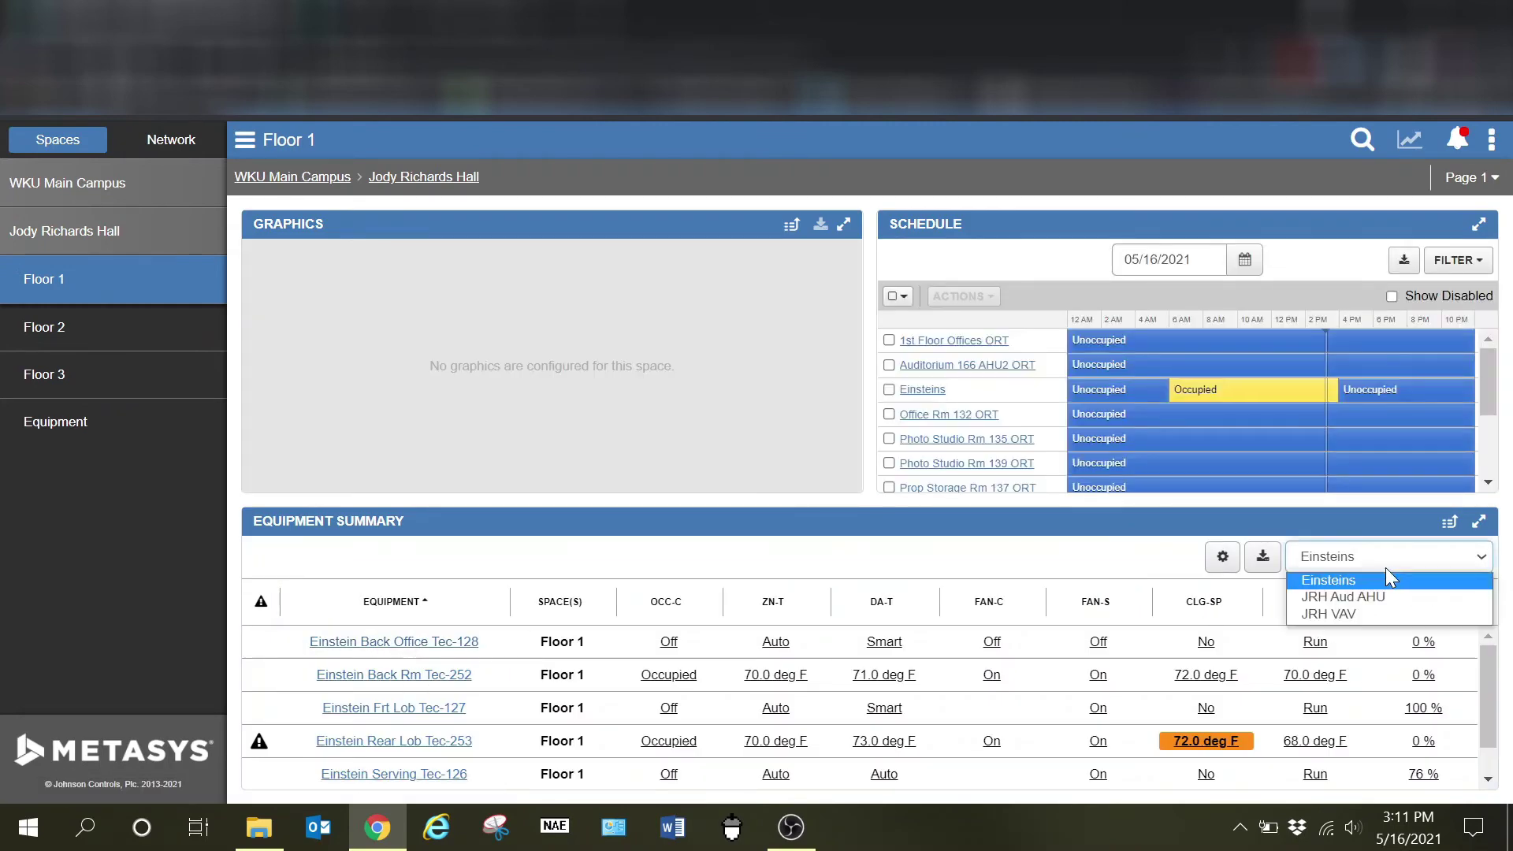
pyautogui.click(1358, 617)
pyautogui.click(386, 645)
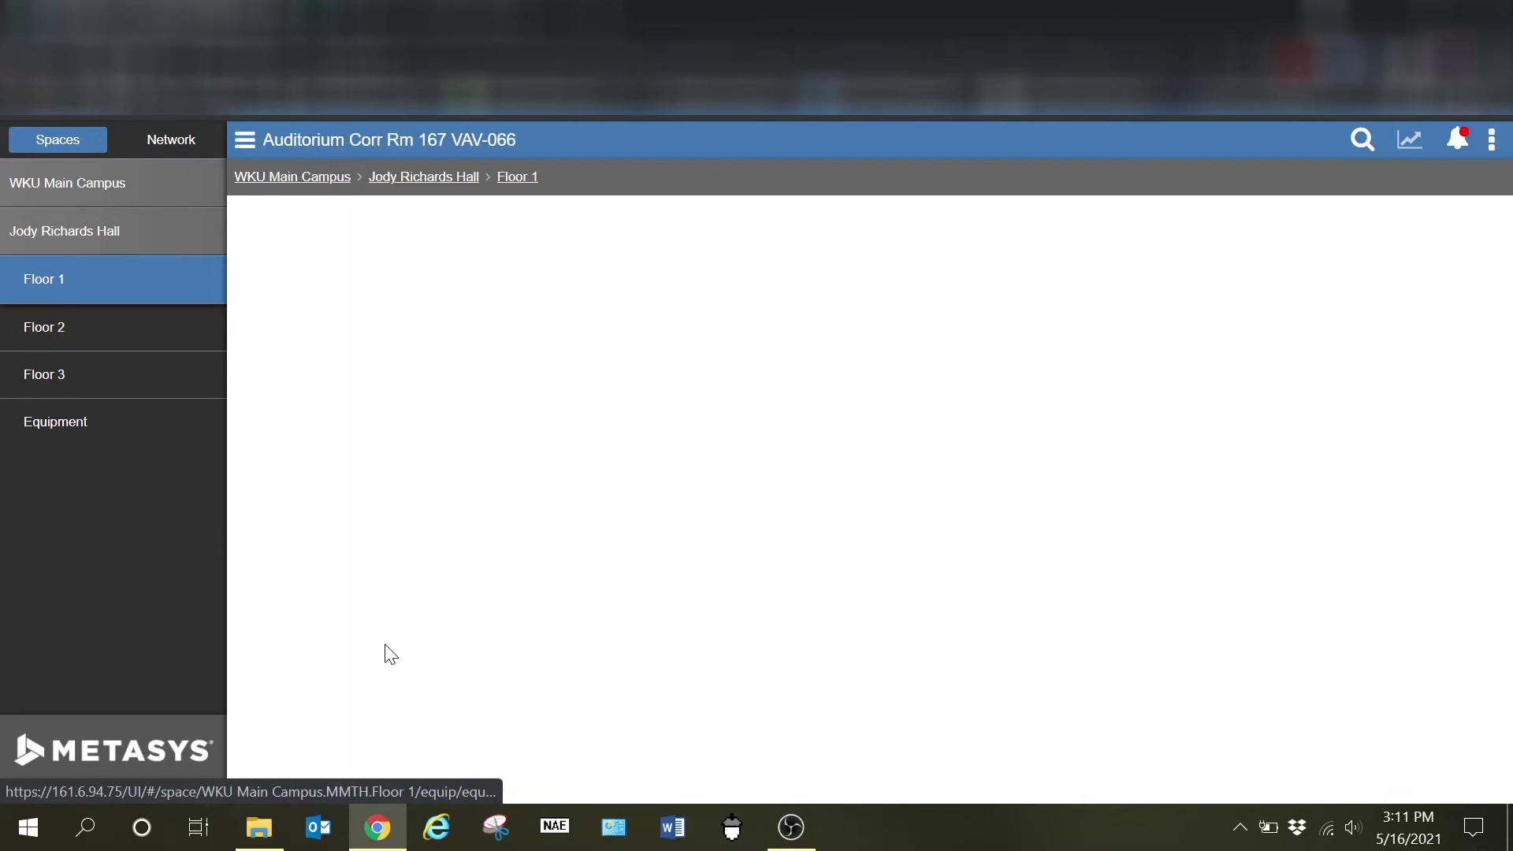
pyautogui.click(1470, 178)
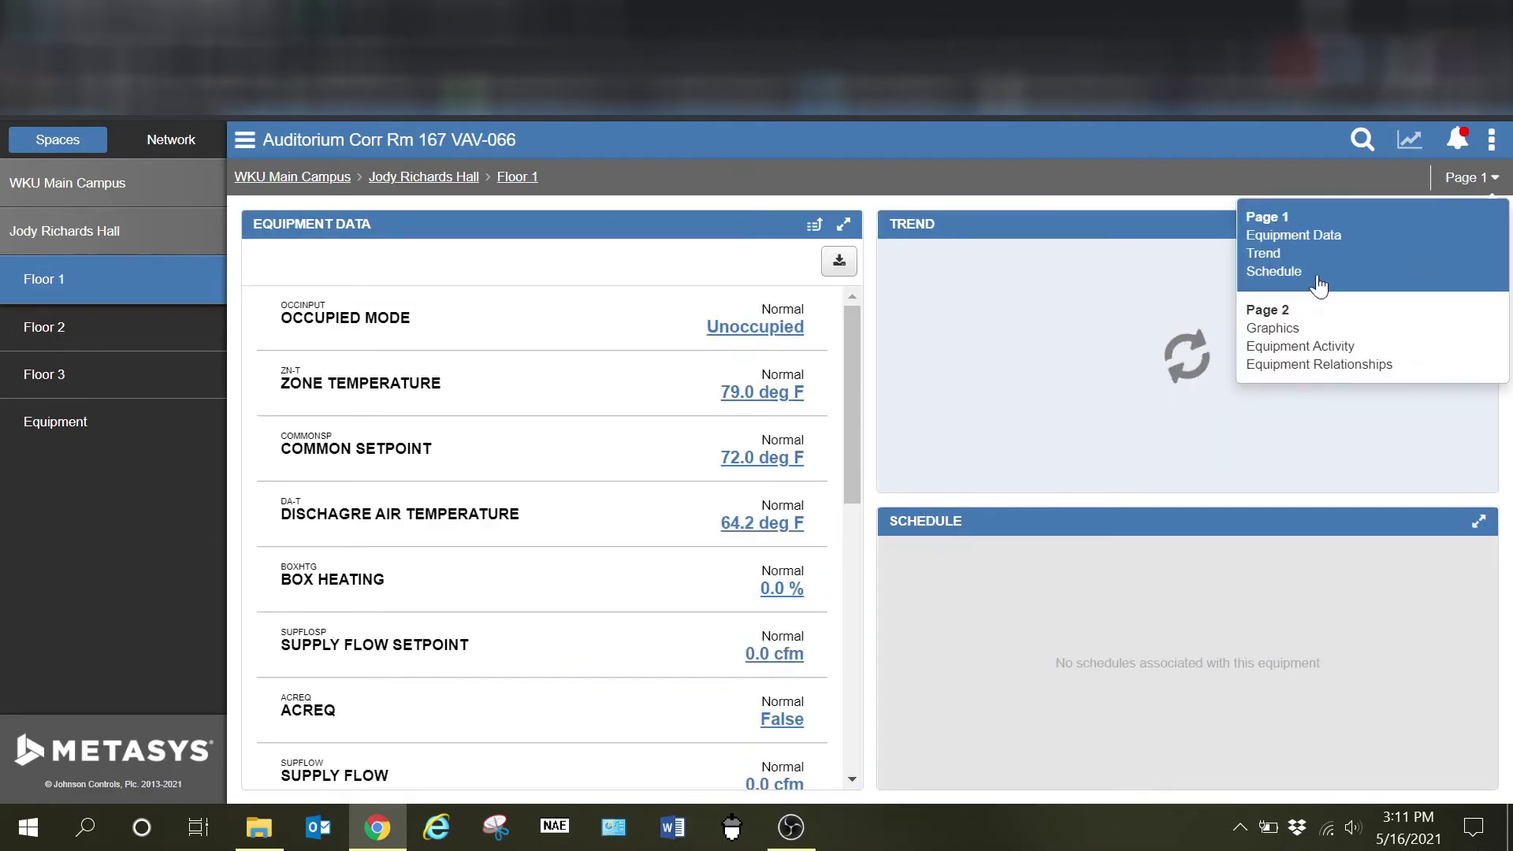
pyautogui.click(1289, 367)
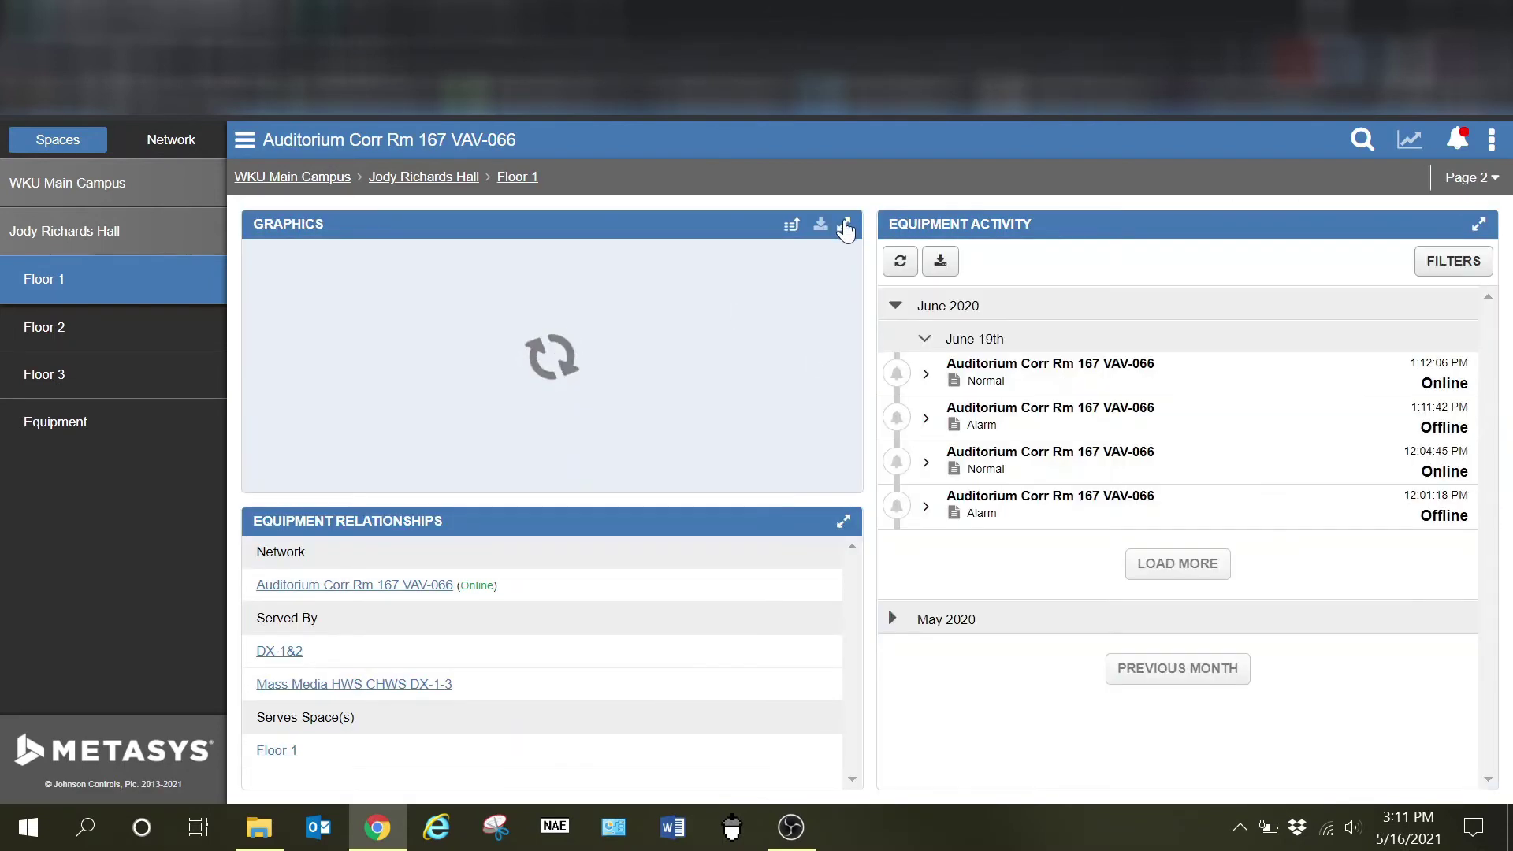
pyautogui.click(845, 227)
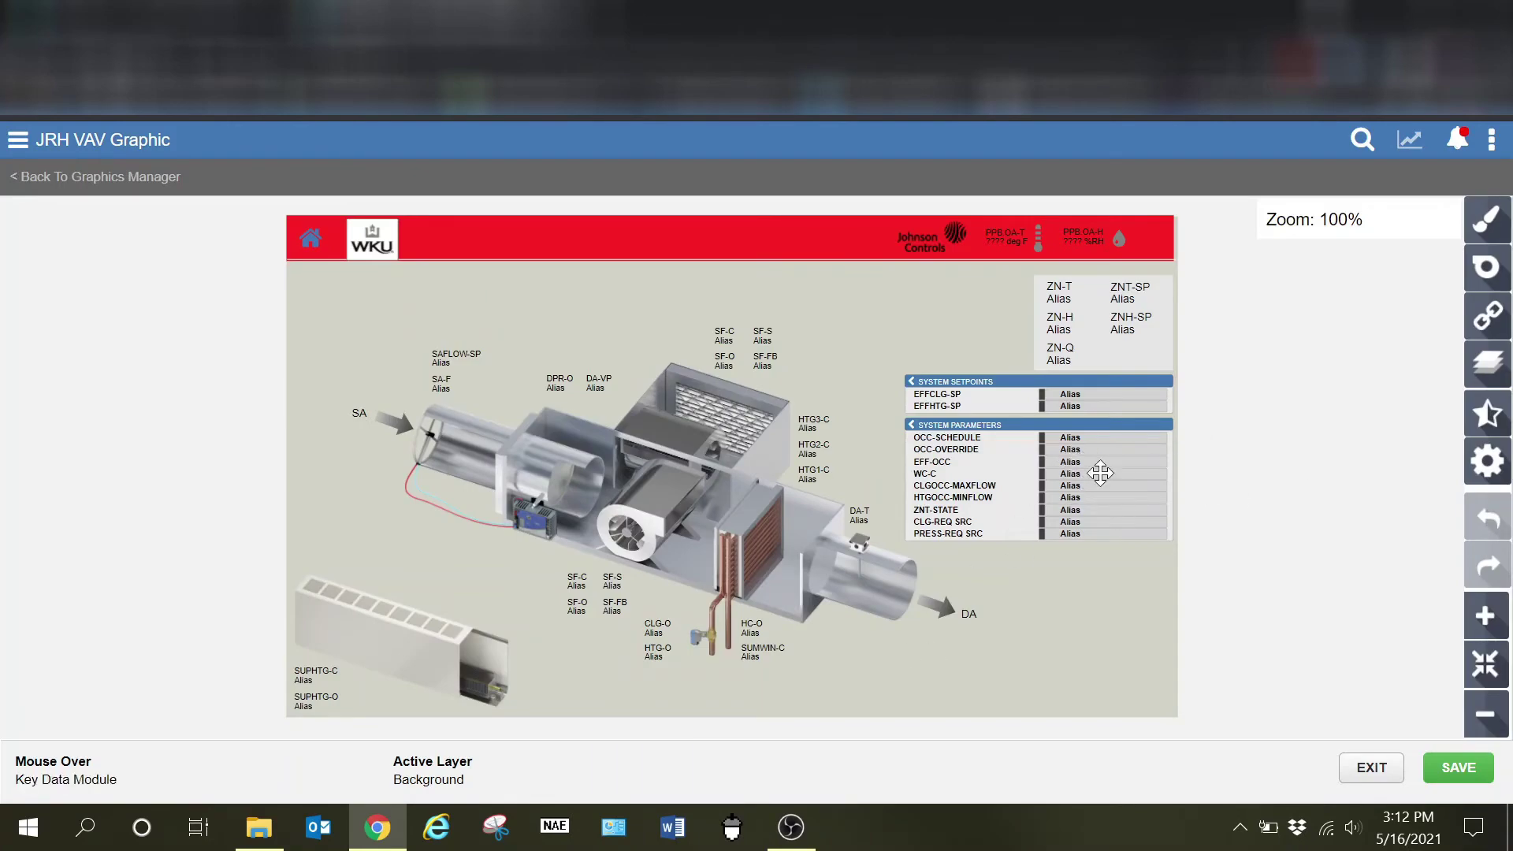
# Step: Zoom the graphic to 249% on System Parameters and select the OCC-SCHEDULE row and whole block
pyautogui.scroll(5, 1138, 468)
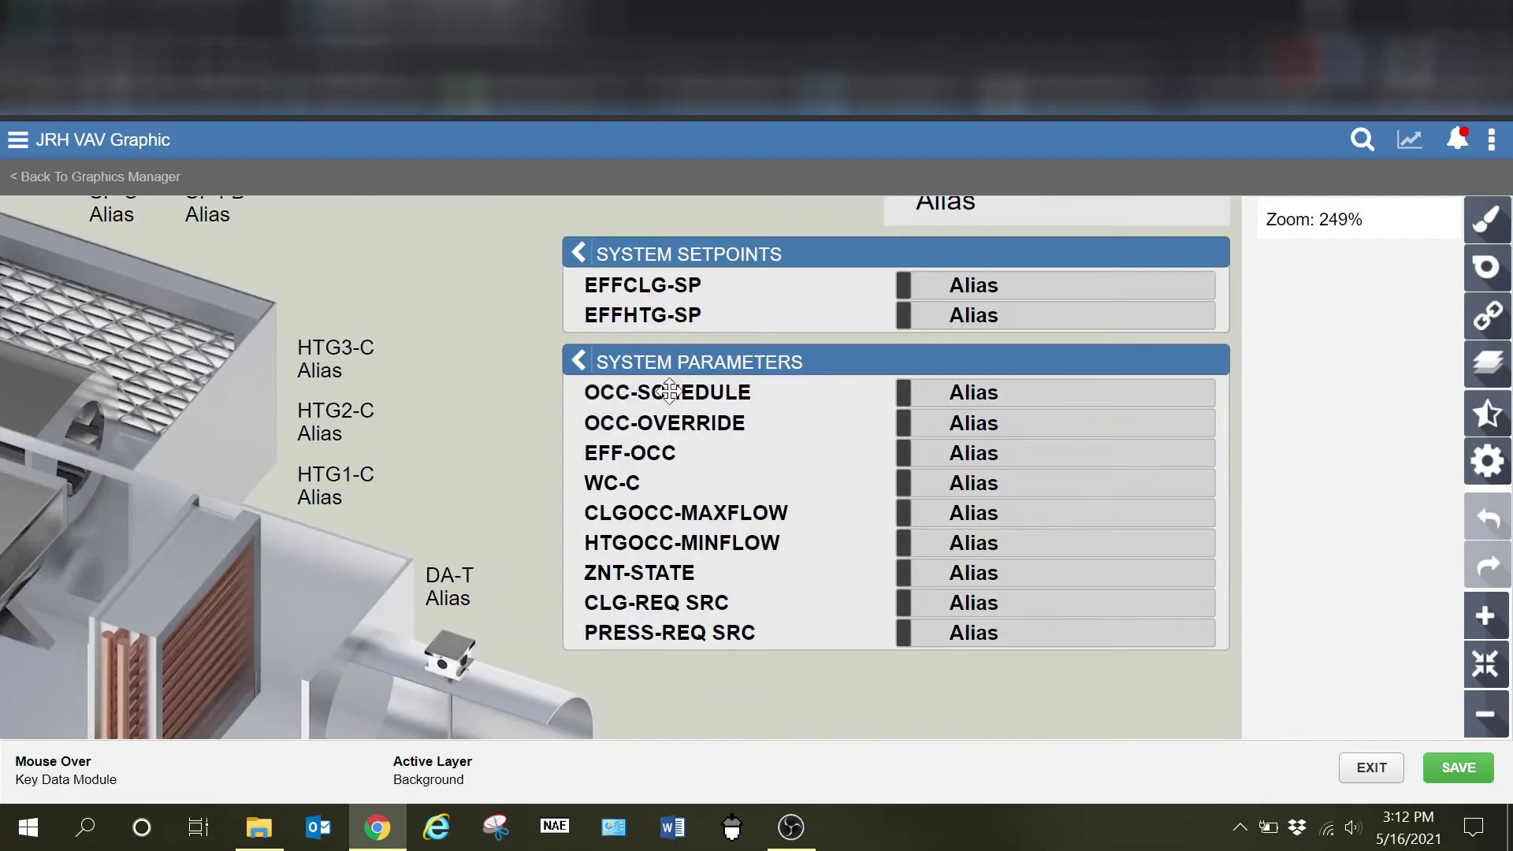
pyautogui.click(1042, 392)
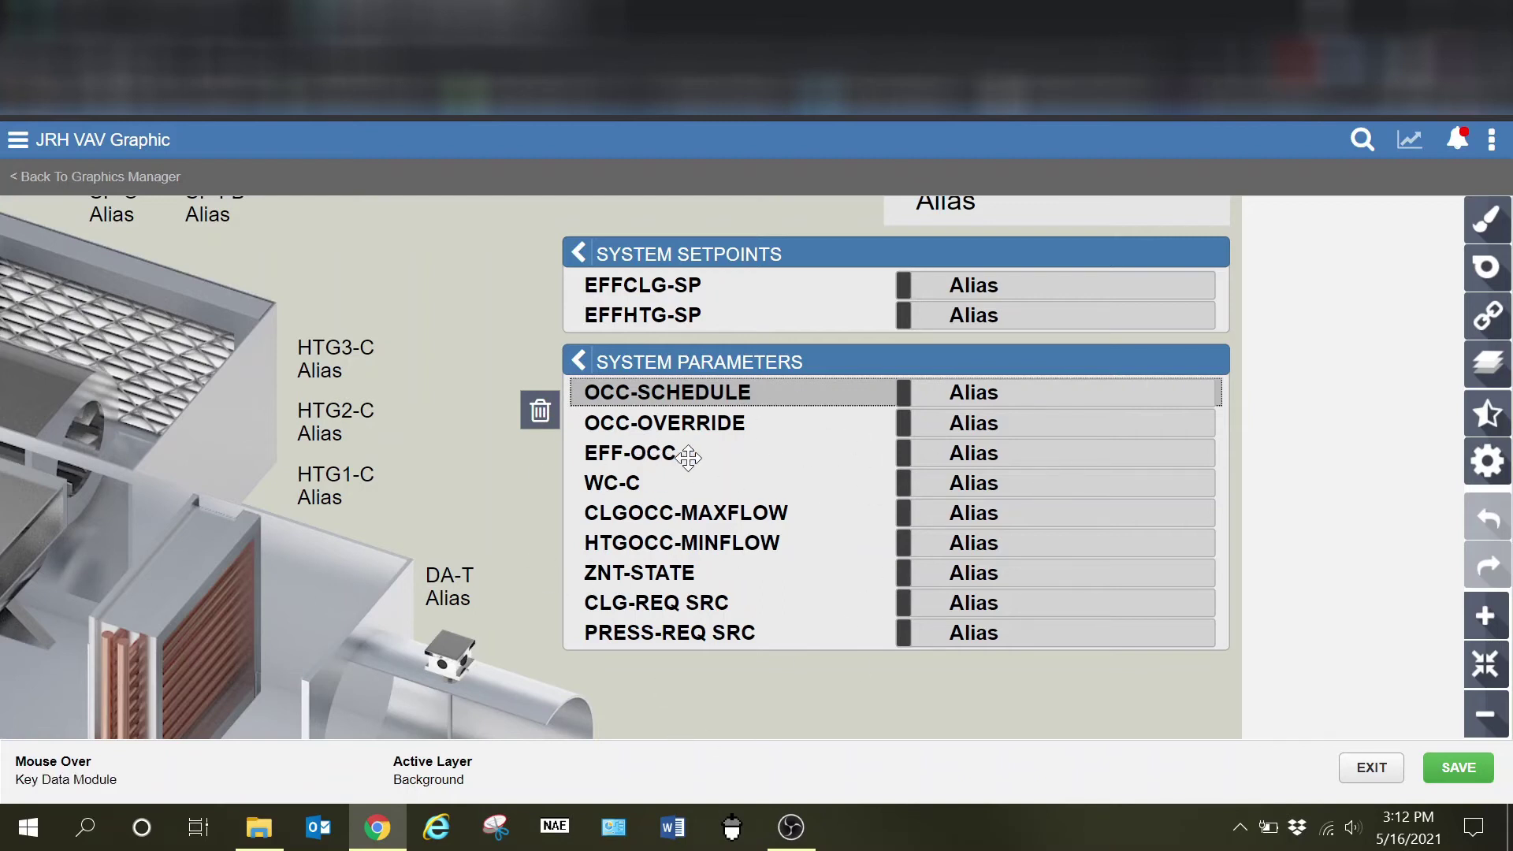
pyautogui.scroll(1, 697, 456)
pyautogui.scroll(-1, 866, 331)
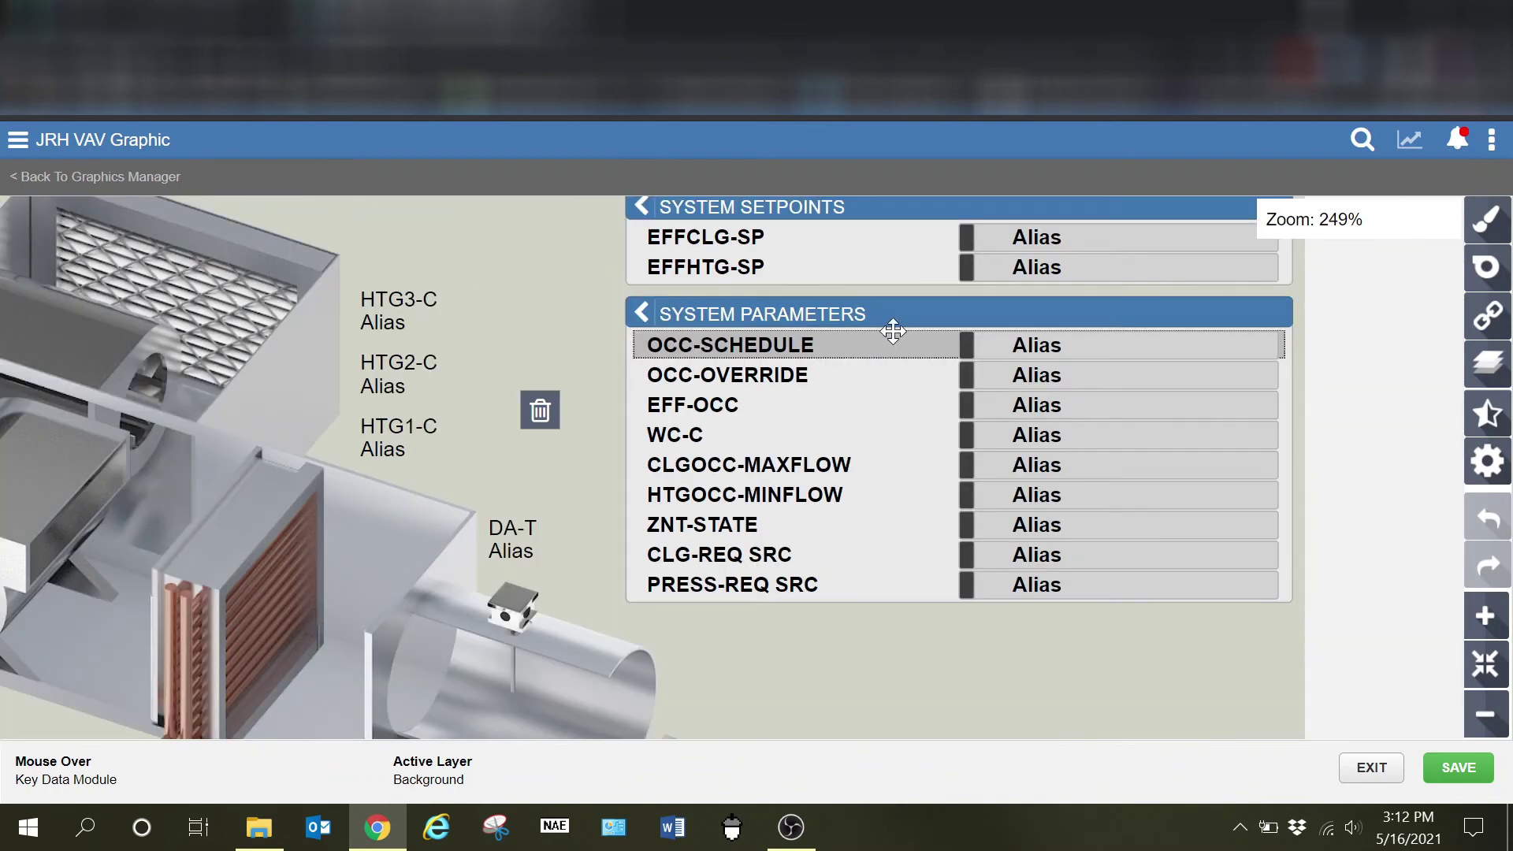
pyautogui.click(926, 312)
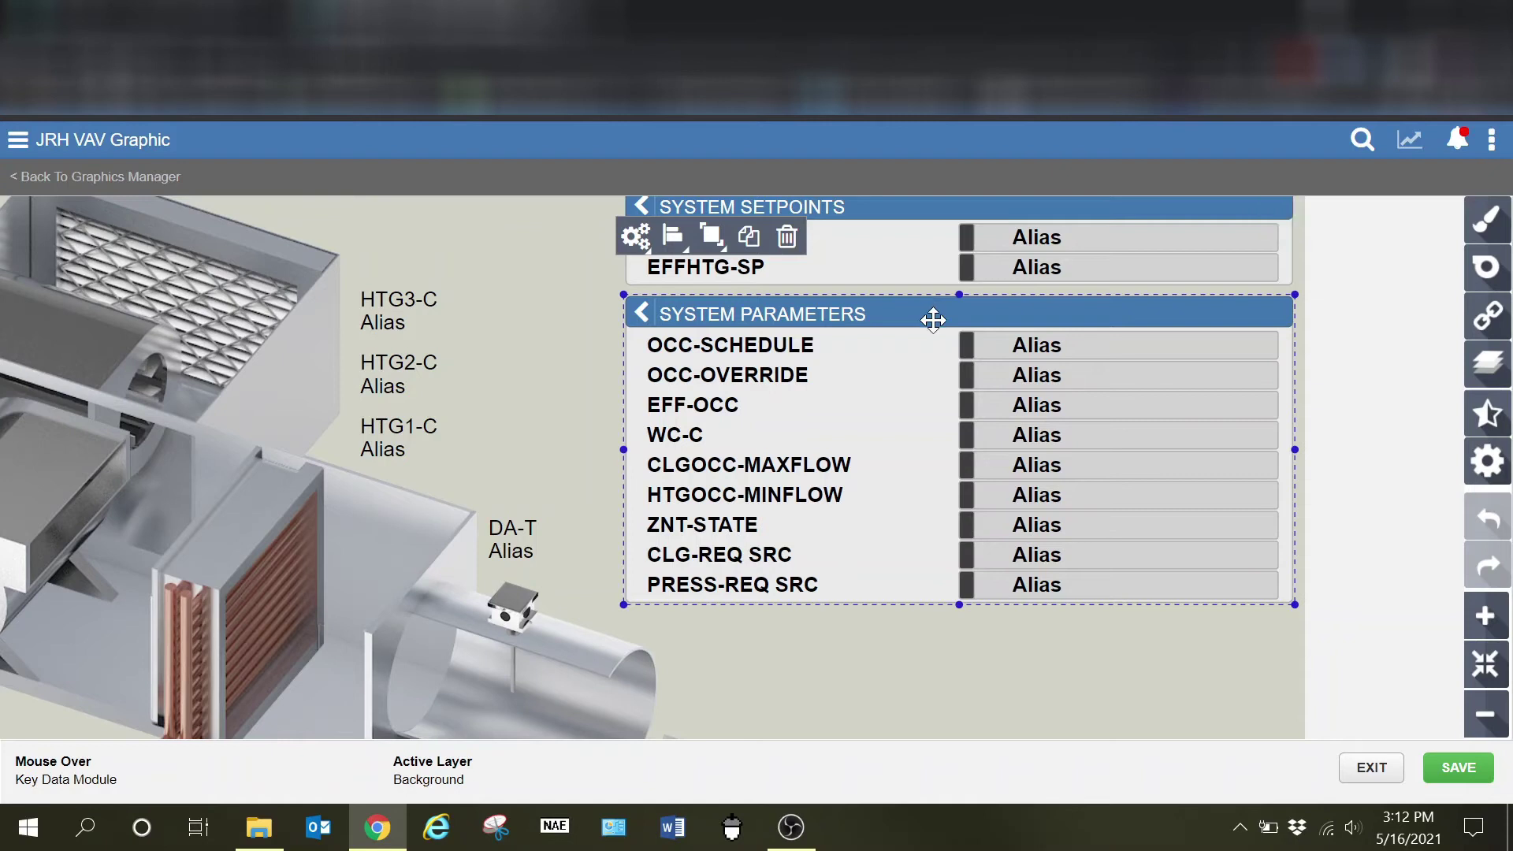
# Step: Delete the OCC-SCHEDULE, OCC-OVERRIDE and EFF-OCC rows from System Parameters
pyautogui.click(669, 344)
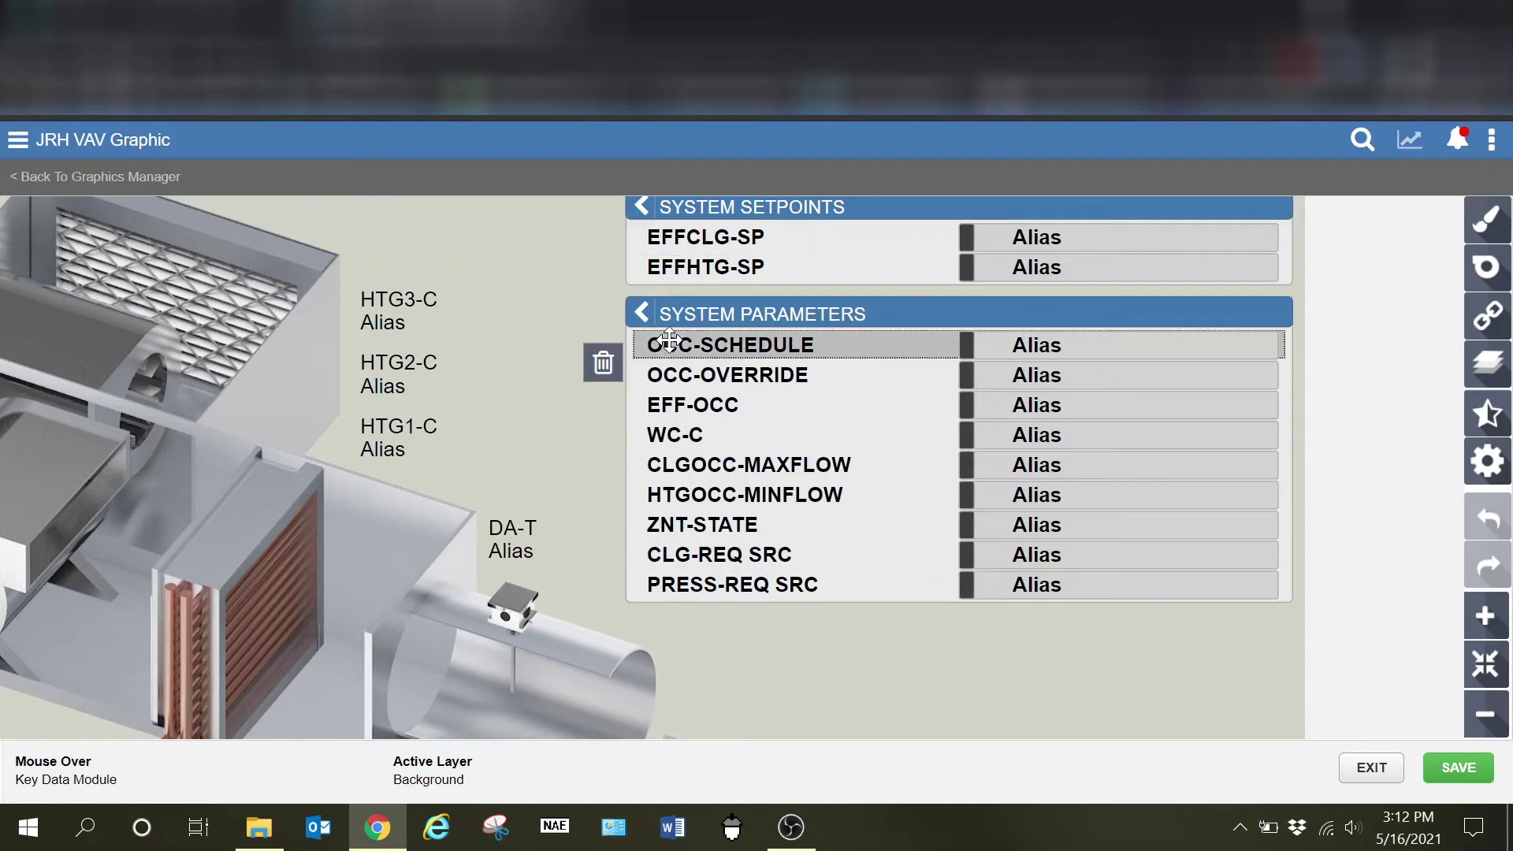
pyautogui.click(605, 376)
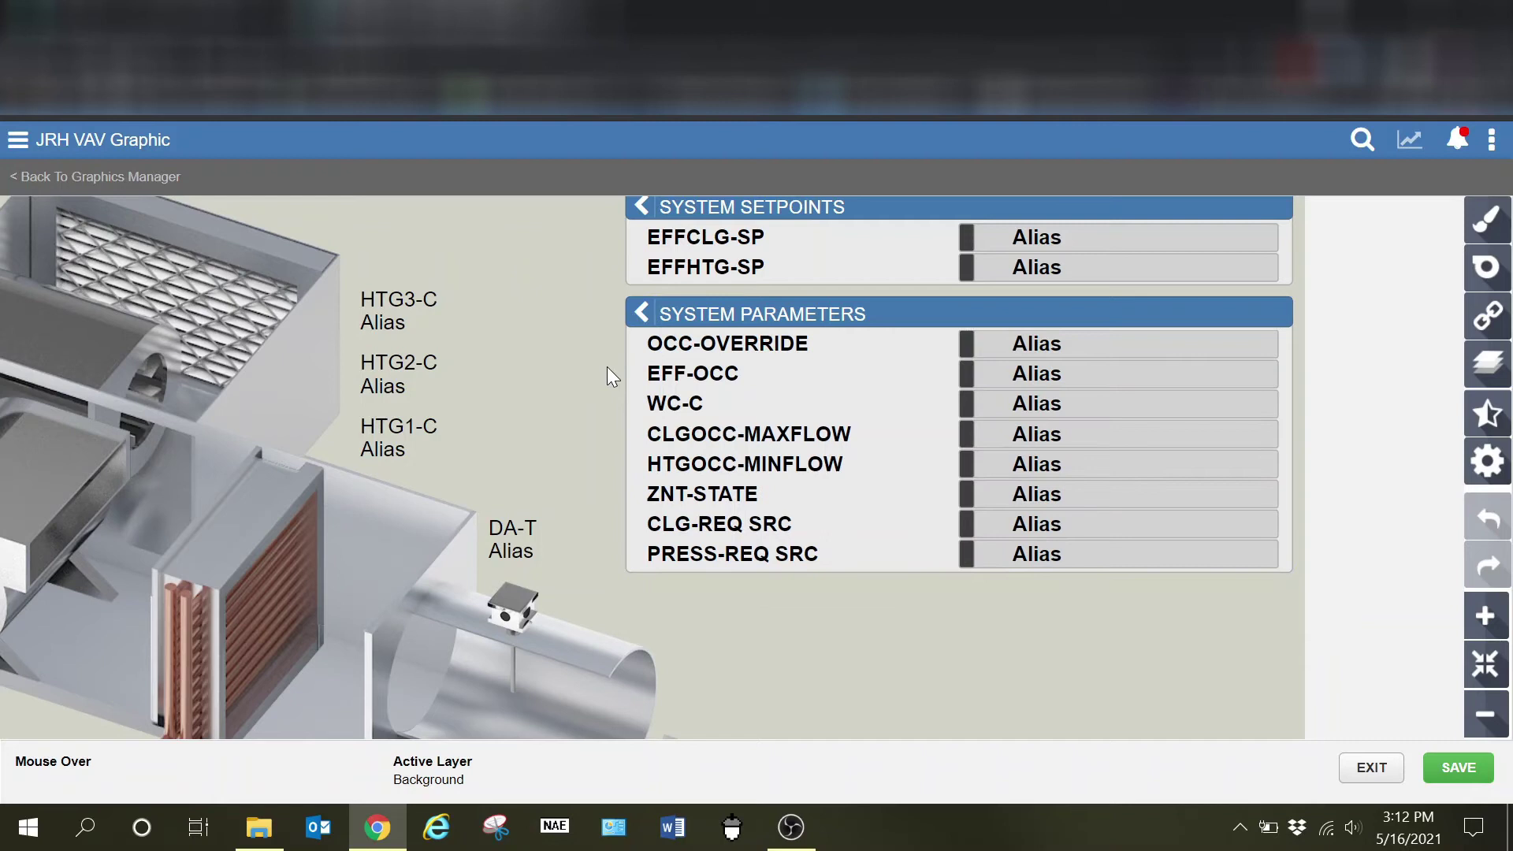
pyautogui.click(646, 347)
pyautogui.click(682, 344)
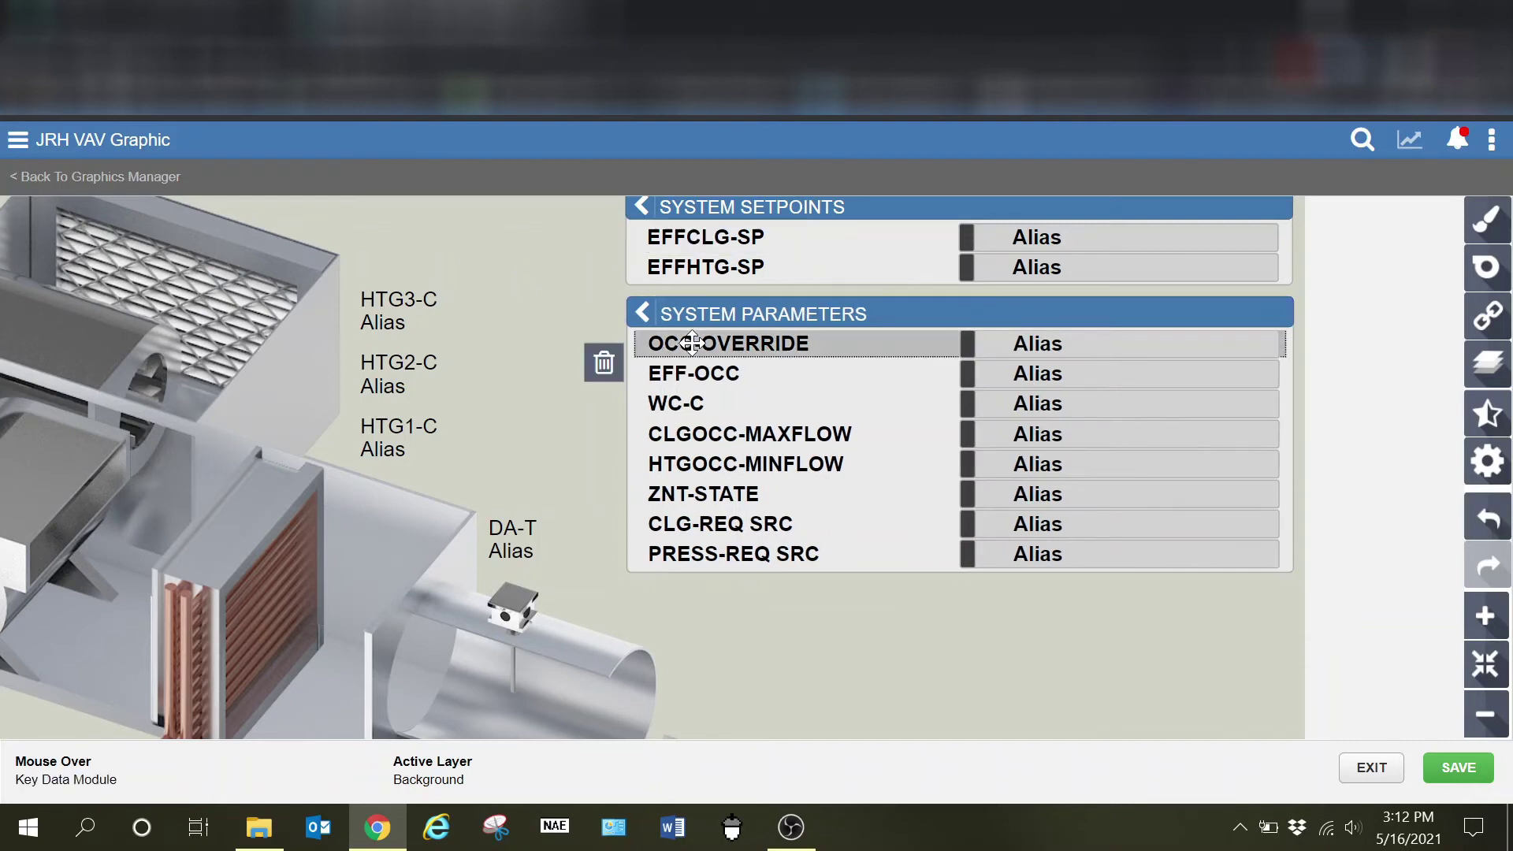
pyautogui.click(604, 367)
pyautogui.click(674, 344)
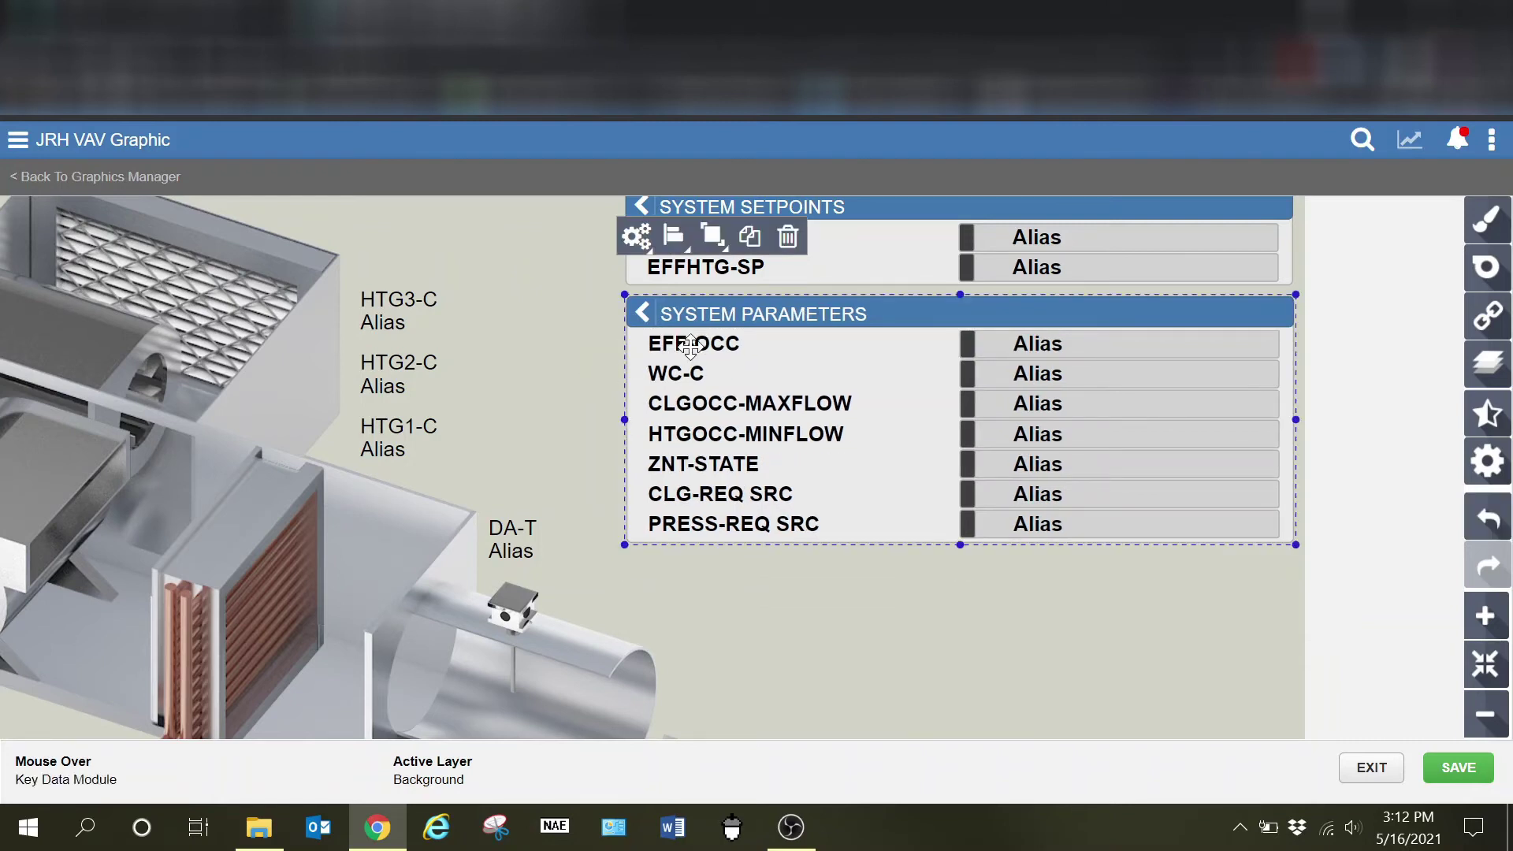
pyautogui.click(661, 344)
pyautogui.click(603, 362)
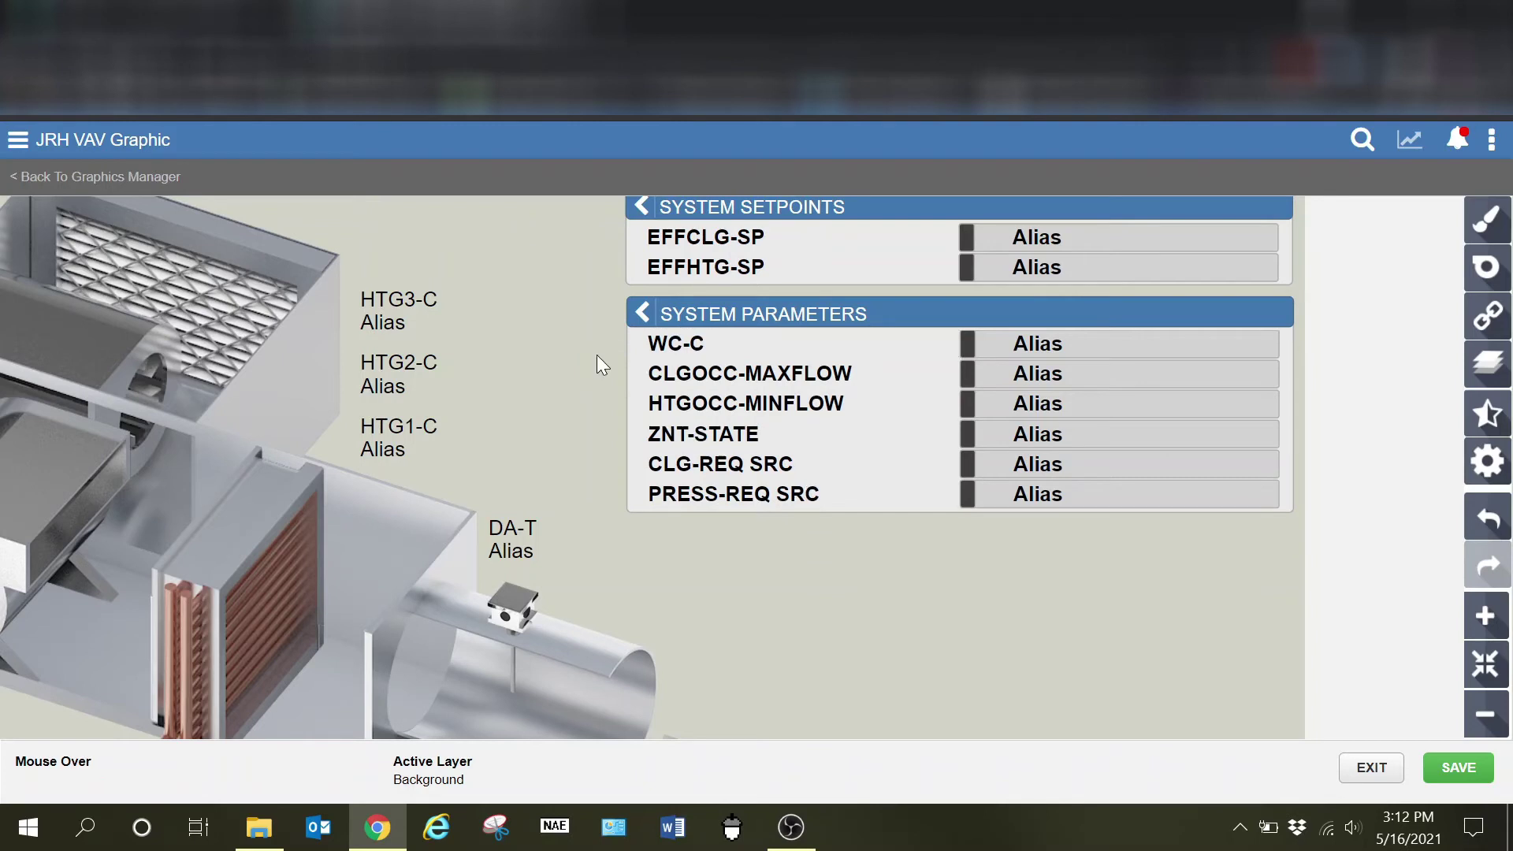
pyautogui.click(676, 340)
# Step: Delete the WC-C, CLGOCC-MAXFLOW and HTGOCC-MINFLOW rows
pyautogui.click(678, 341)
pyautogui.click(603, 362)
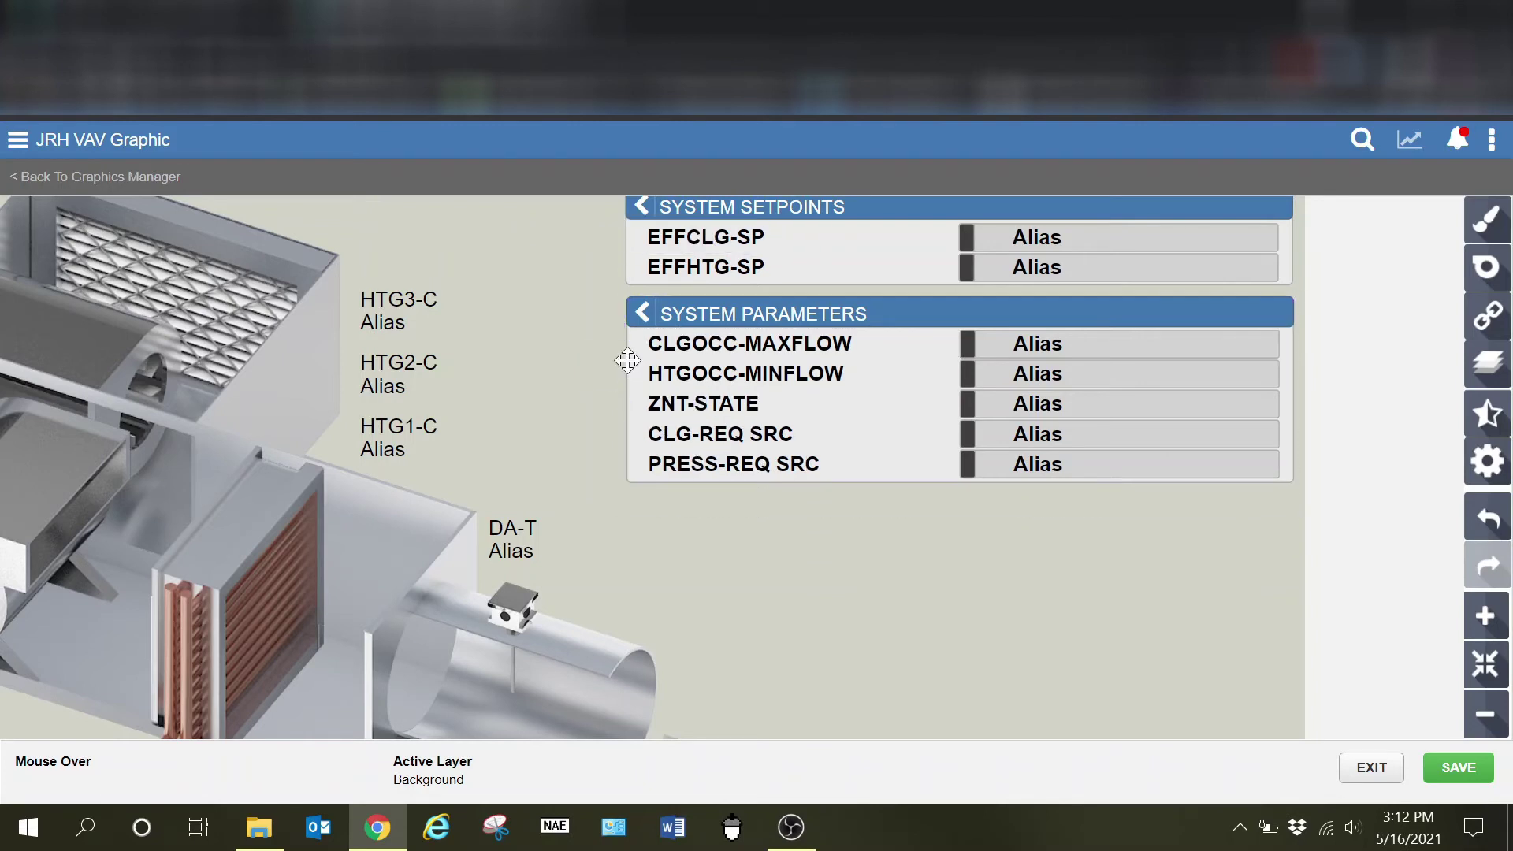
pyautogui.click(696, 351)
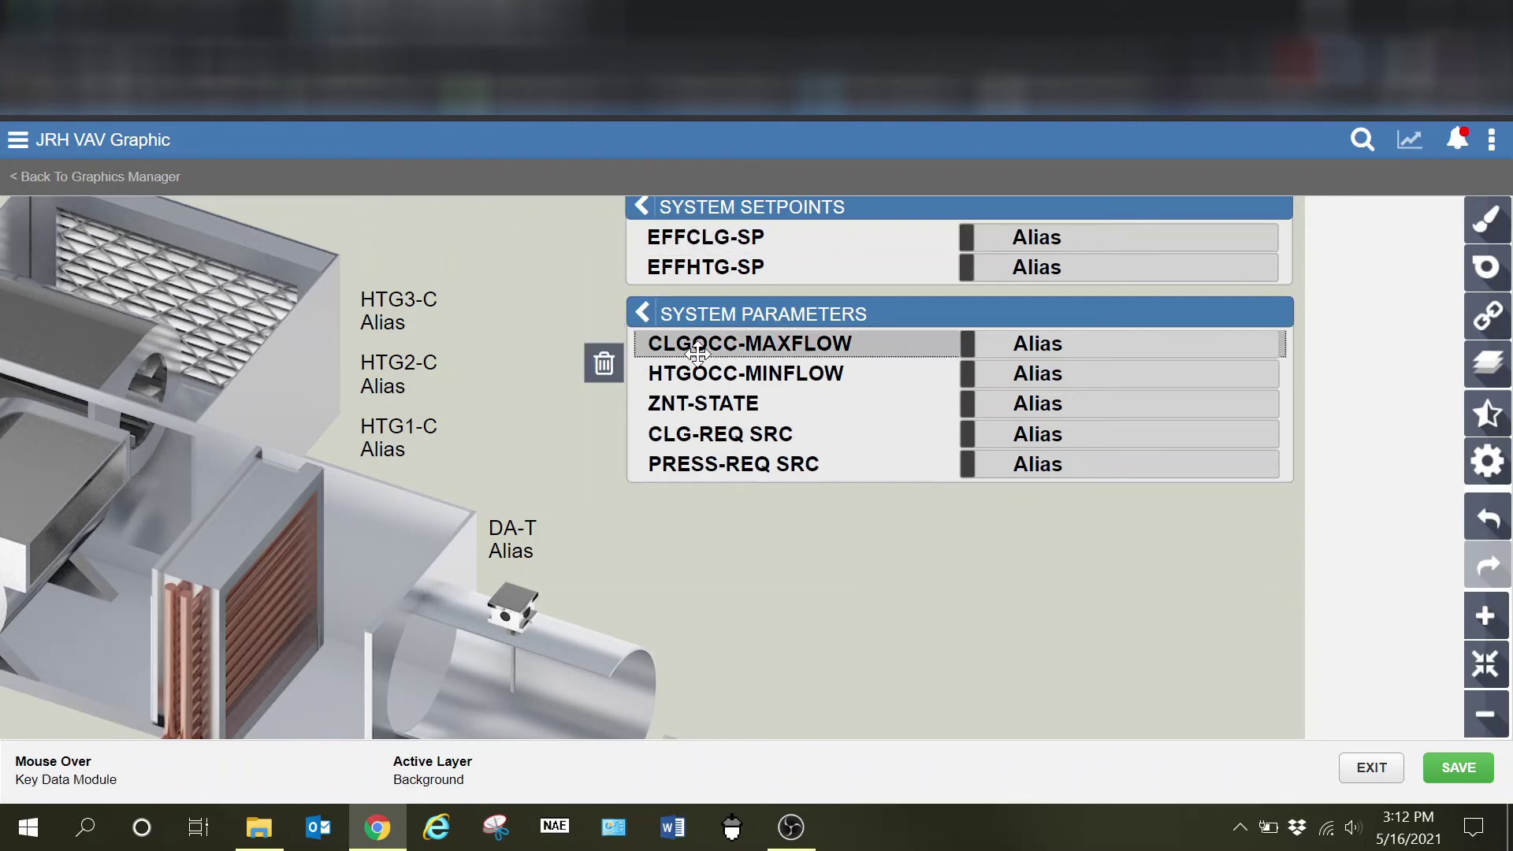
pyautogui.click(617, 371)
pyautogui.click(676, 347)
pyautogui.press('Delete')
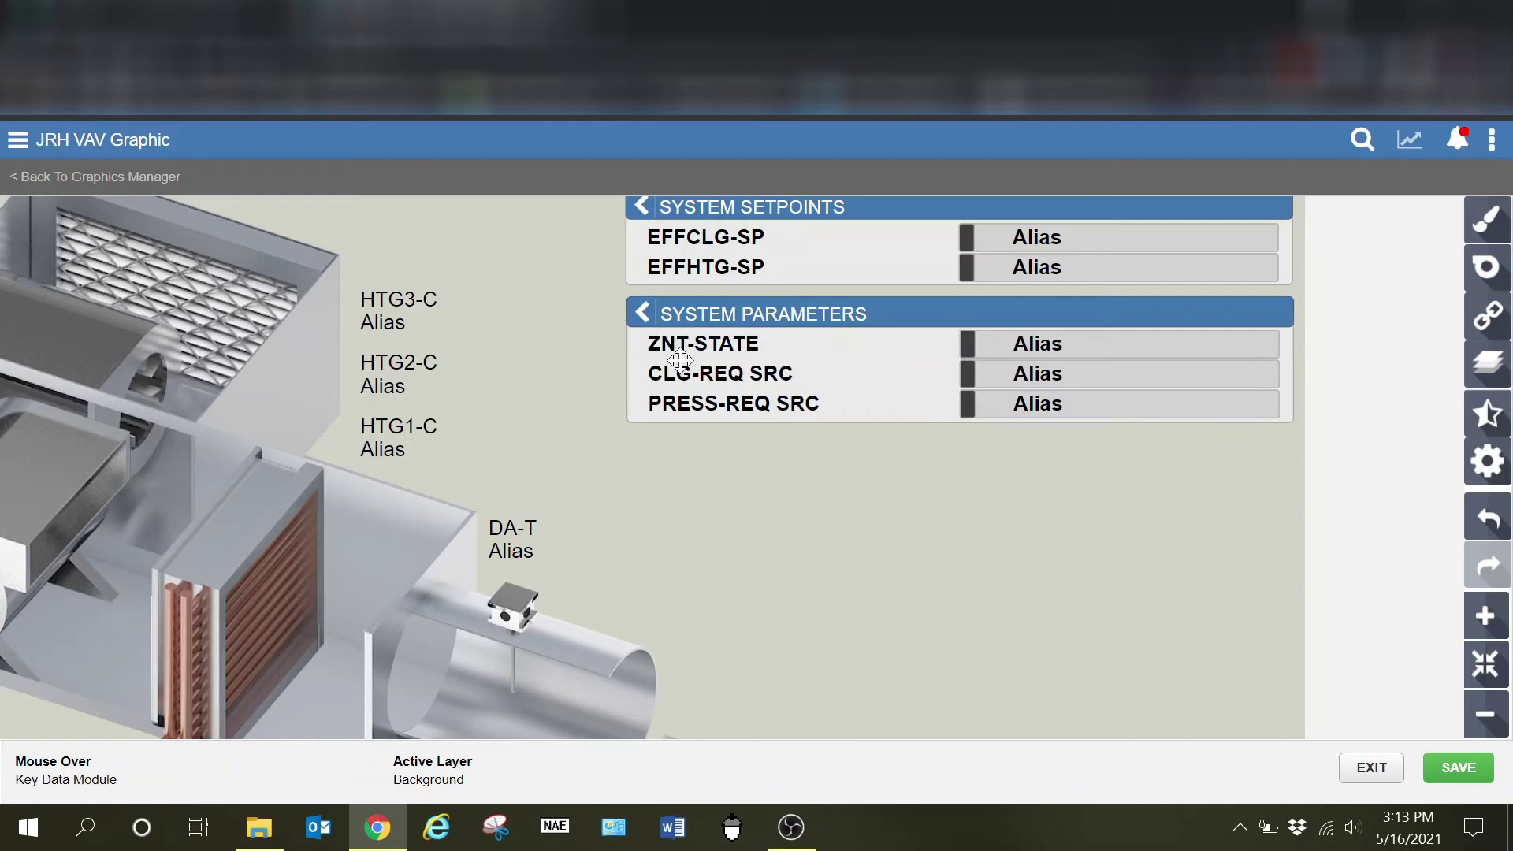
pyautogui.click(678, 359)
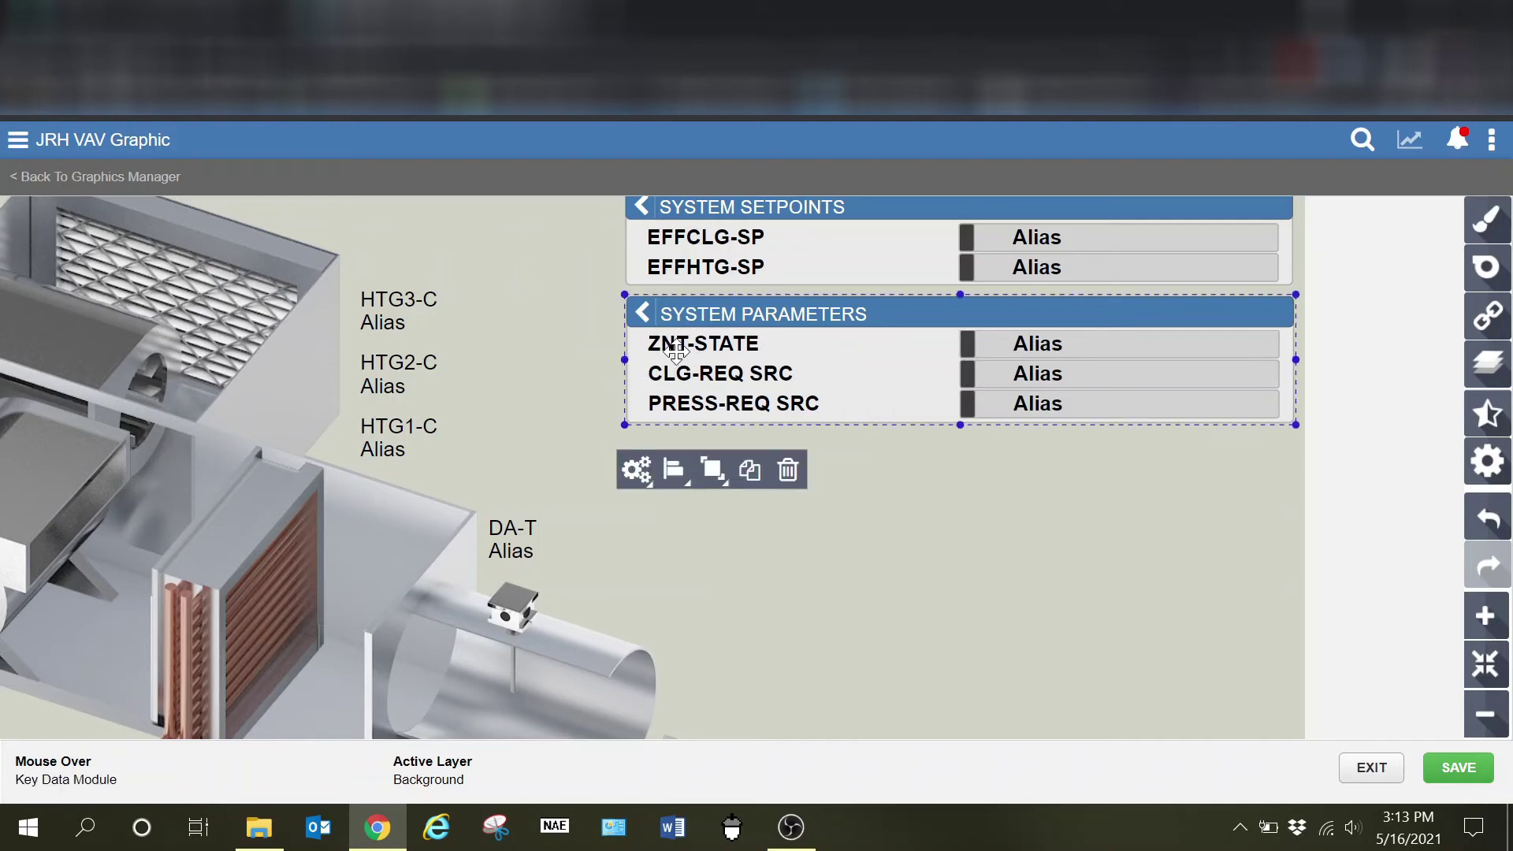
# Step: Delete the remaining ZNT-STATE, CLG-REQ SRC and PRESS-REQ SRC rows, leaving the block empty
pyautogui.click(676, 347)
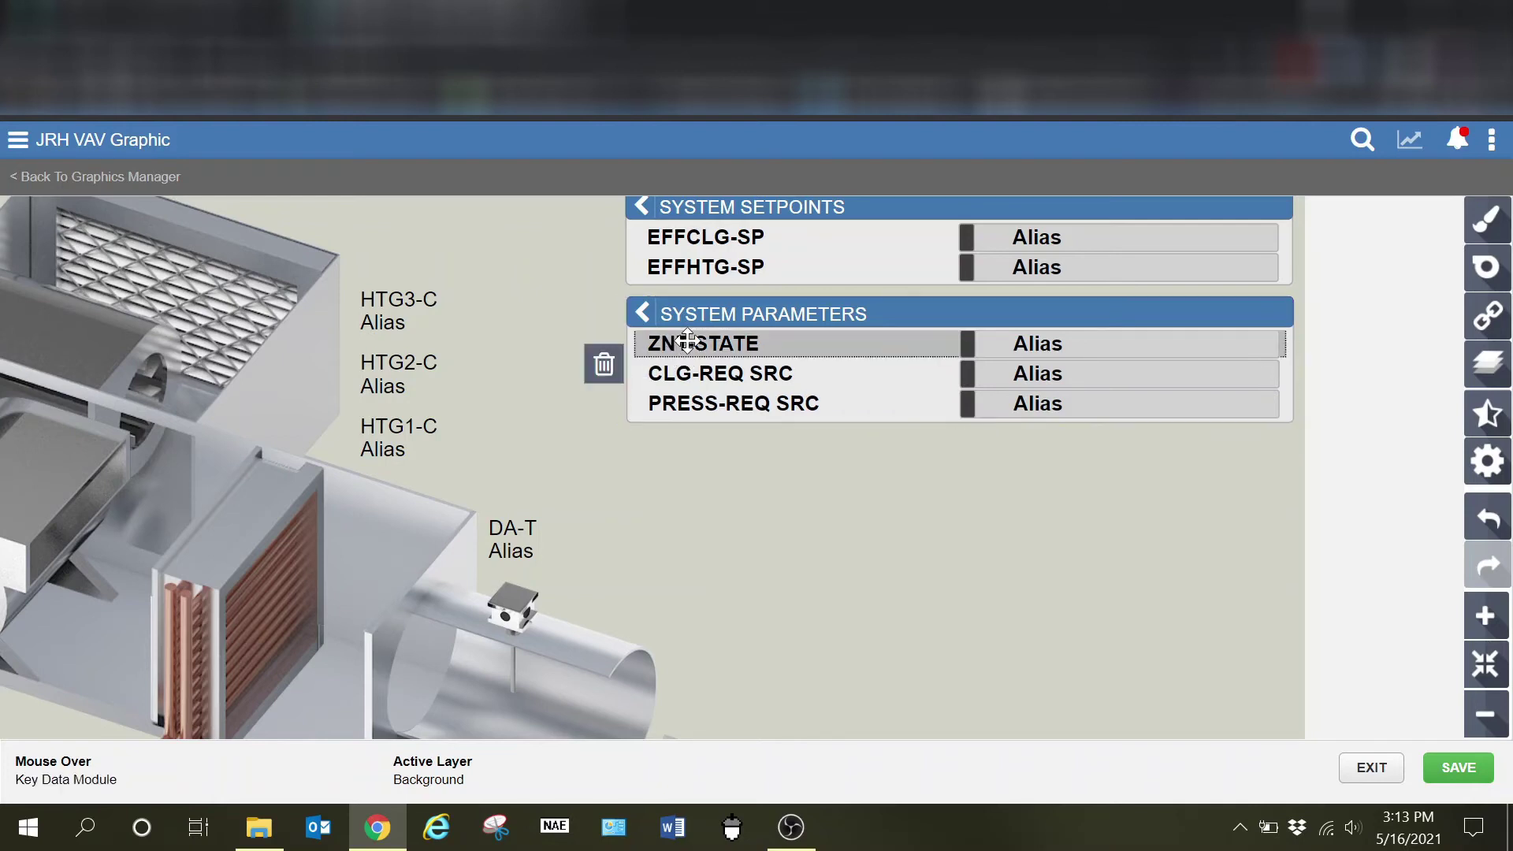
pyautogui.click(603, 365)
pyautogui.click(671, 346)
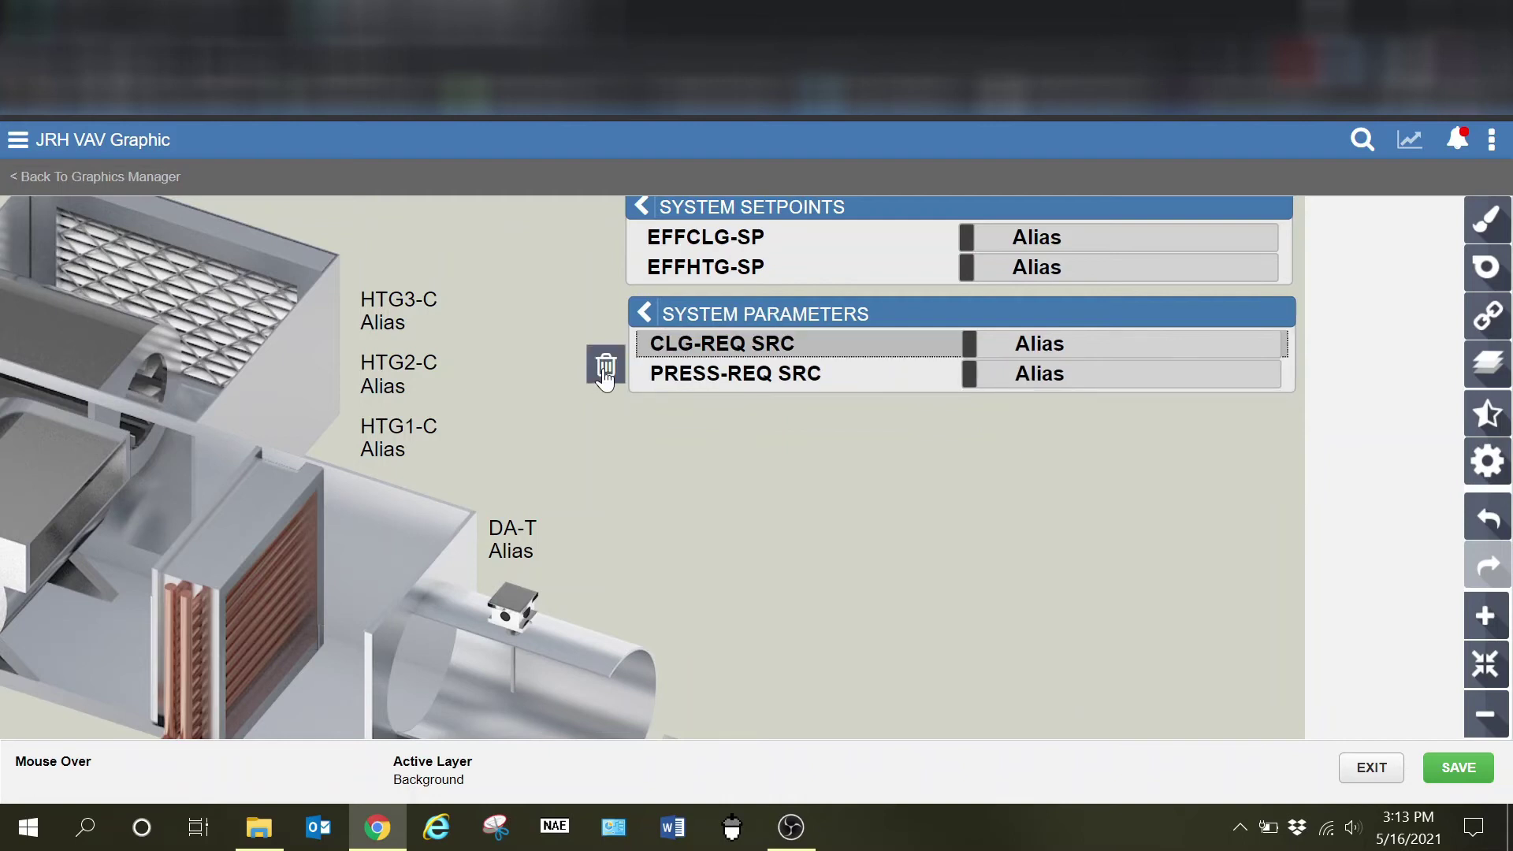
pyautogui.click(605, 370)
pyautogui.click(674, 348)
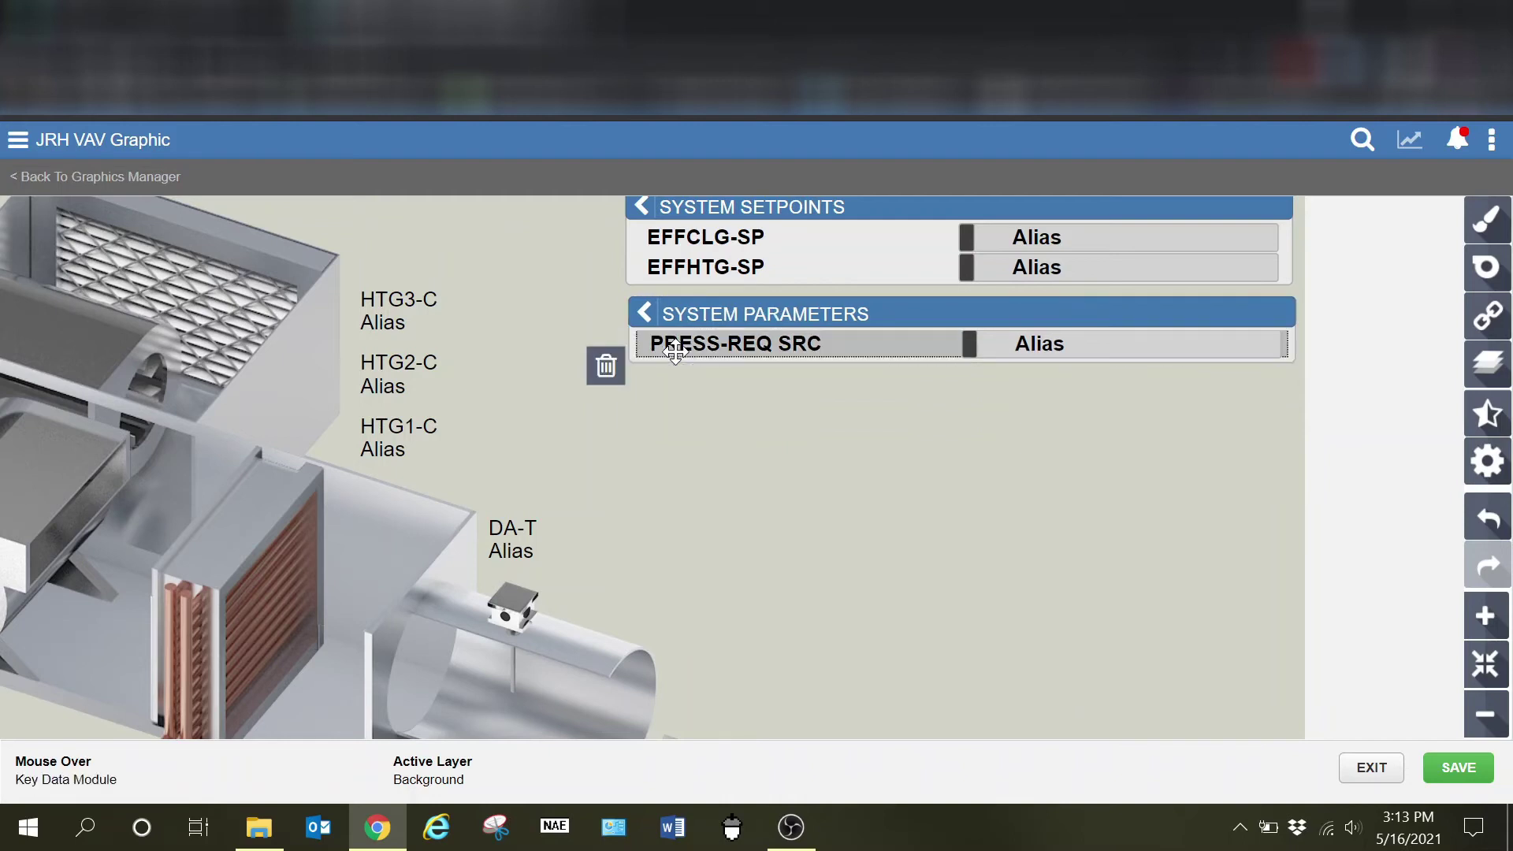
pyautogui.click(605, 368)
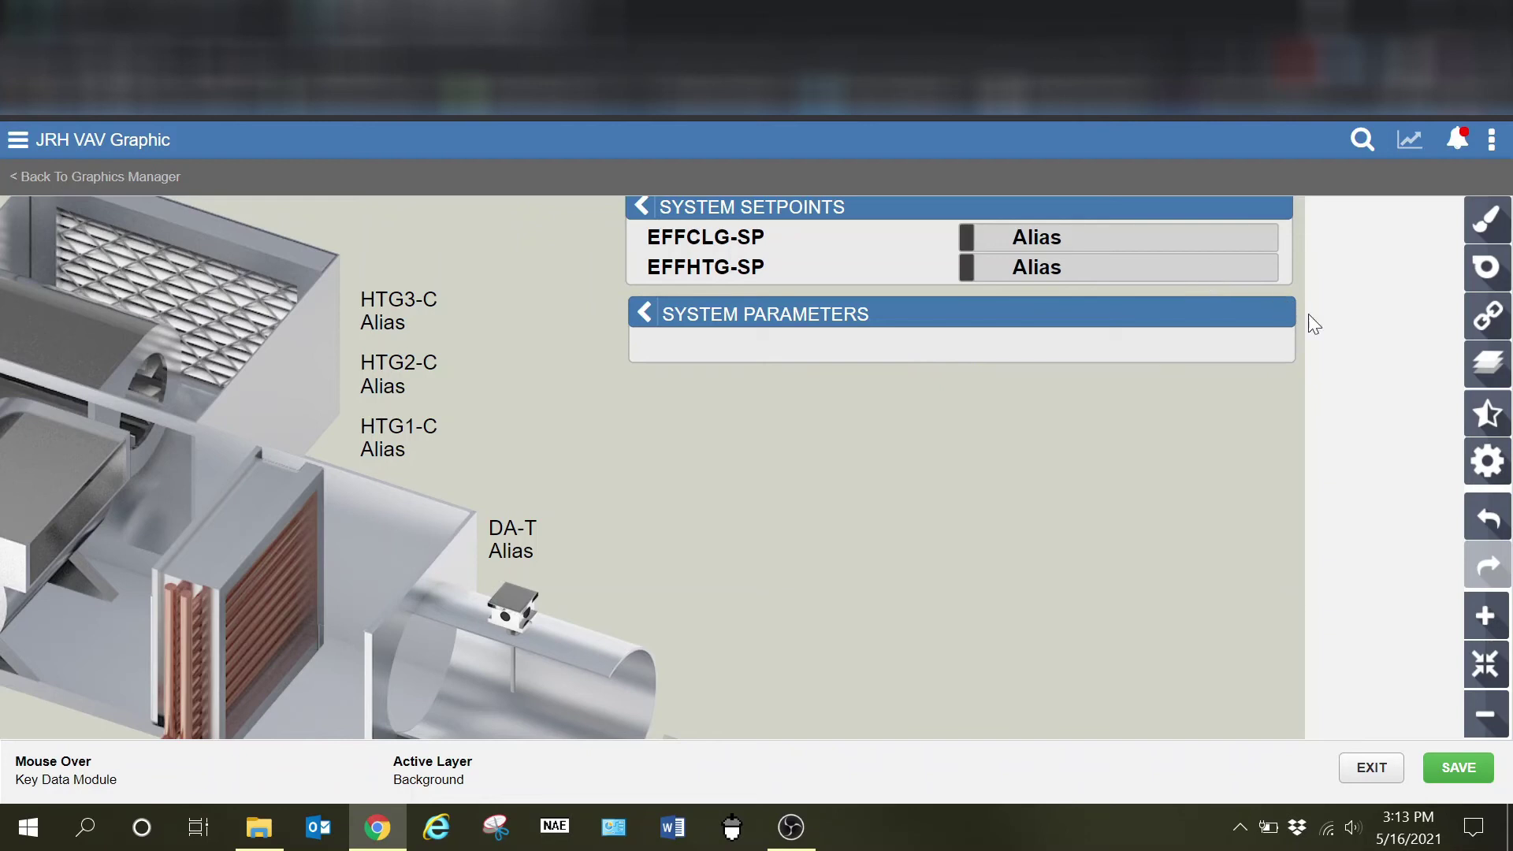
pyautogui.click(1486, 315)
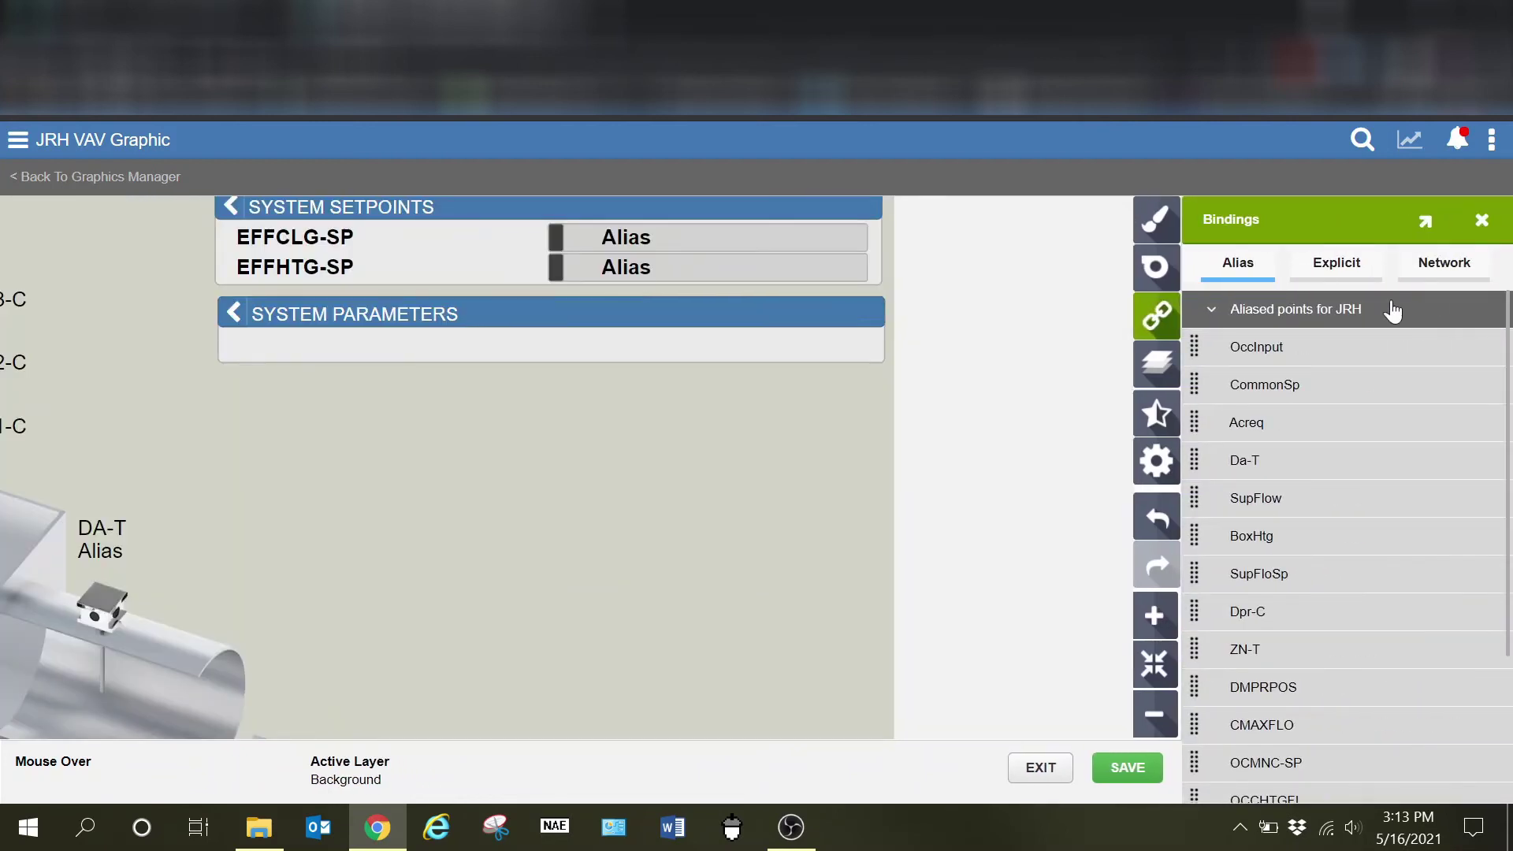
# Step: Bind the VAV's OccInput point from the Explicit list into System Parameters and save the graphic
pyautogui.click(1342, 272)
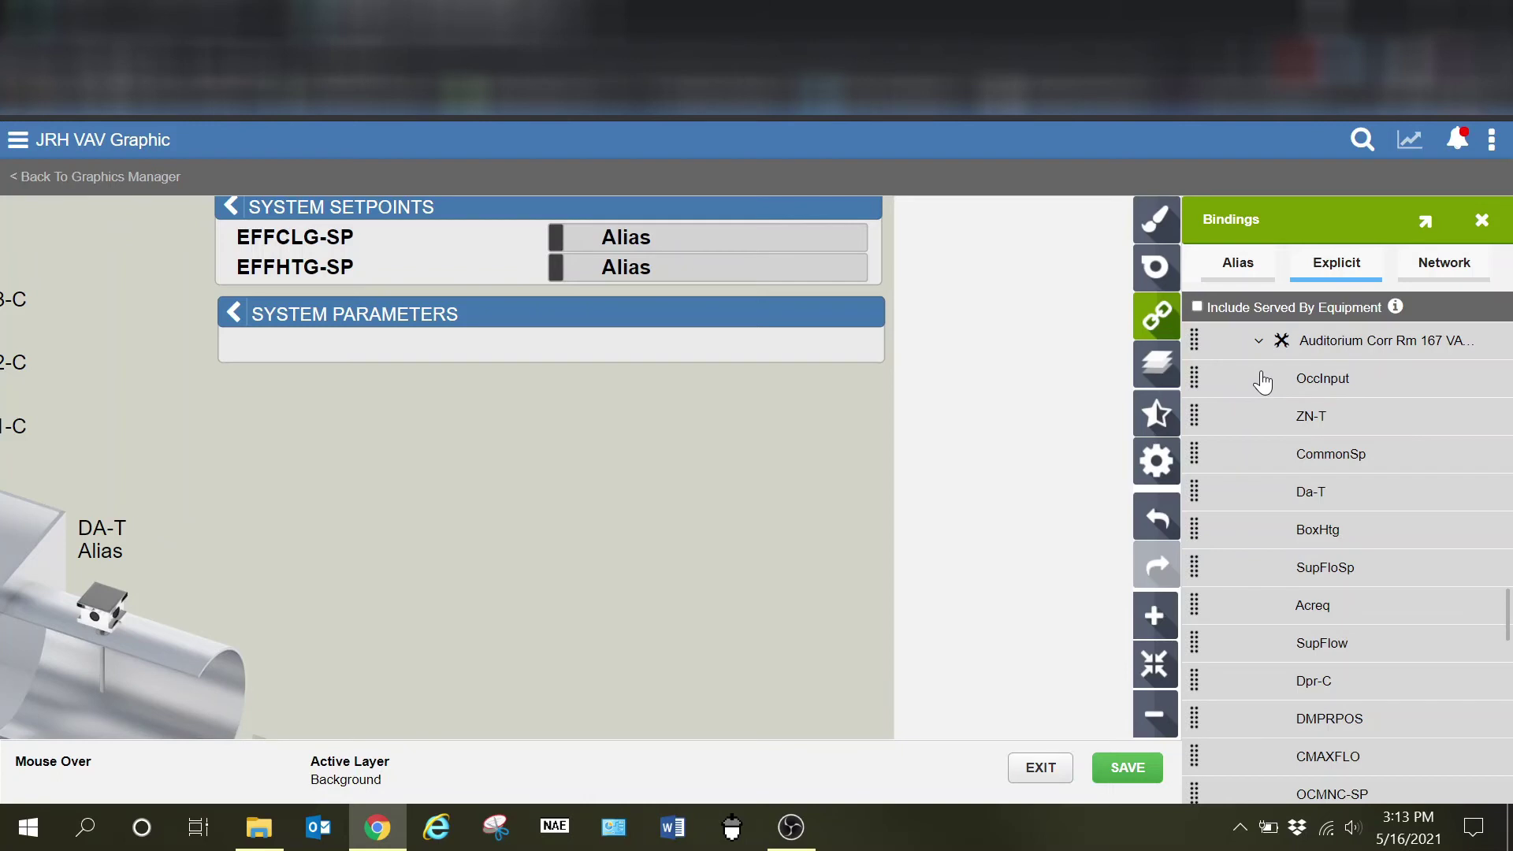
pyautogui.moveTo(1262, 381); pyautogui.dragTo(303, 334)
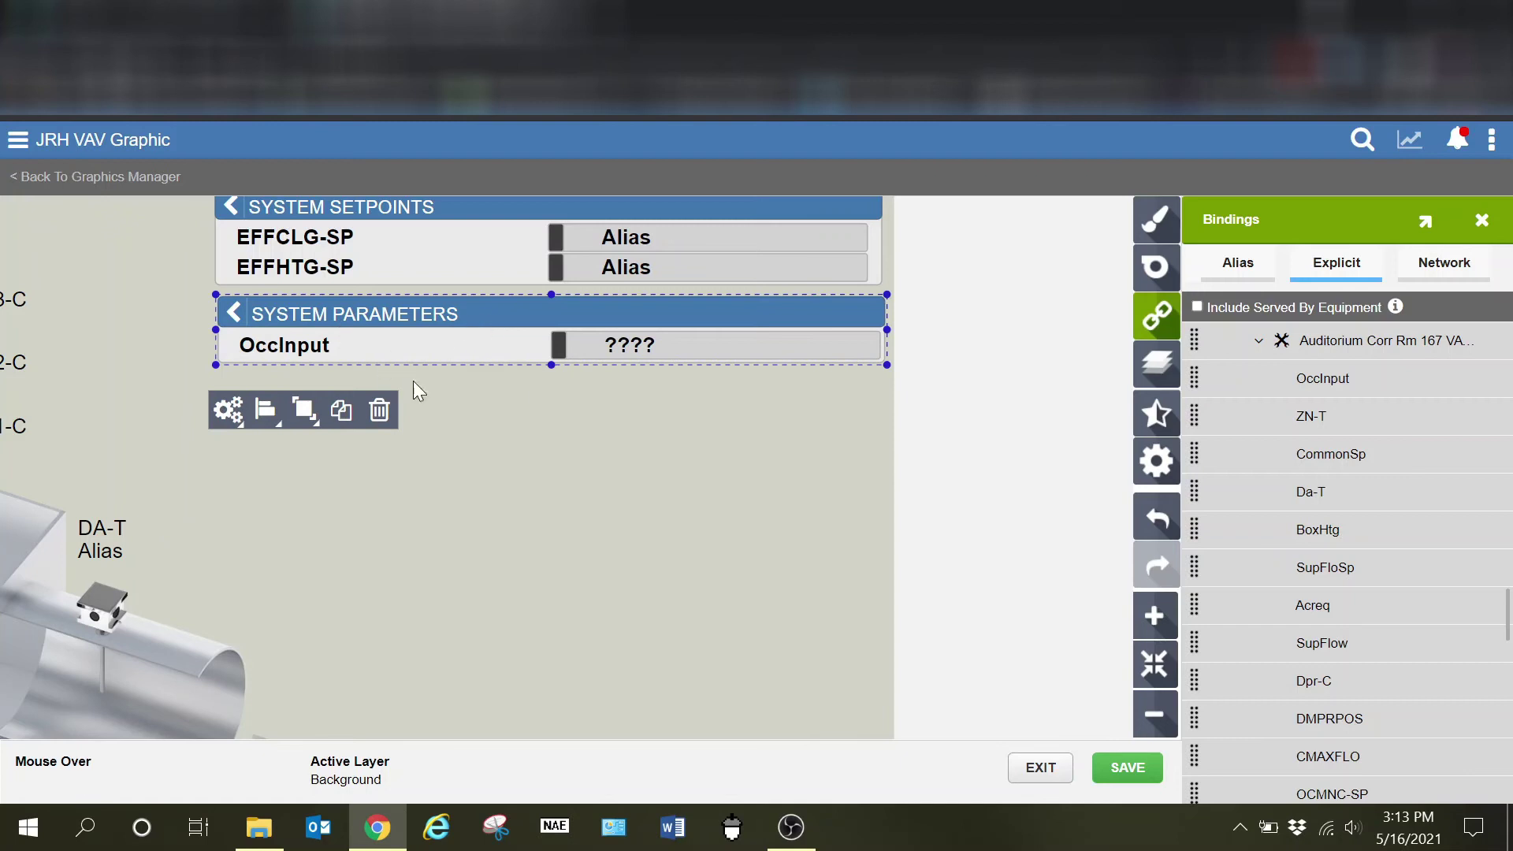
pyautogui.click(1117, 769)
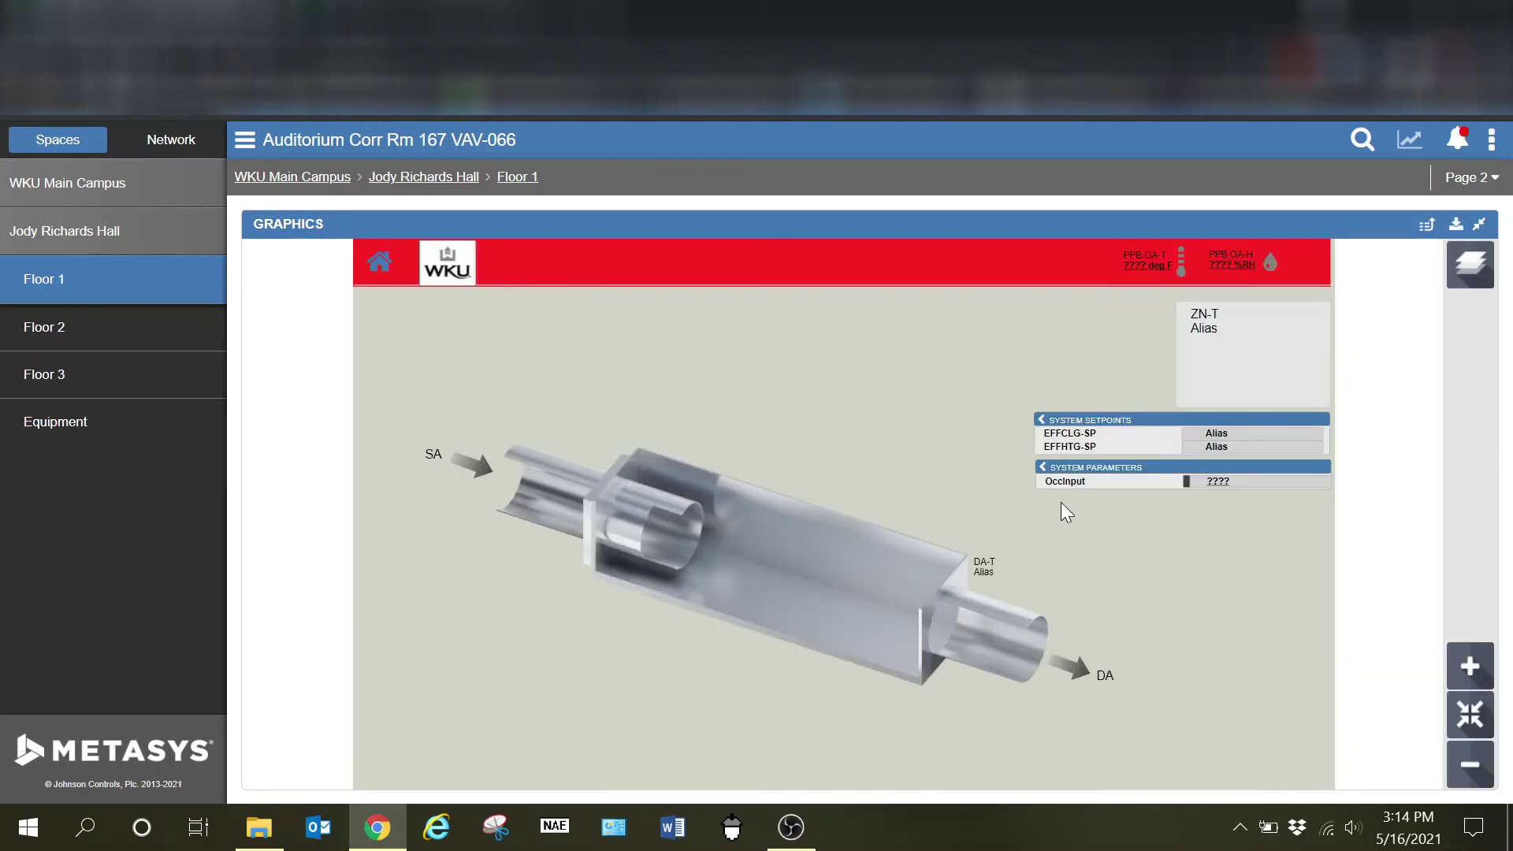
# Step: Zoom in on VAV-066's System Parameters to check OccInput reads Unoccupied
pyautogui.scroll(5, 1173, 489)
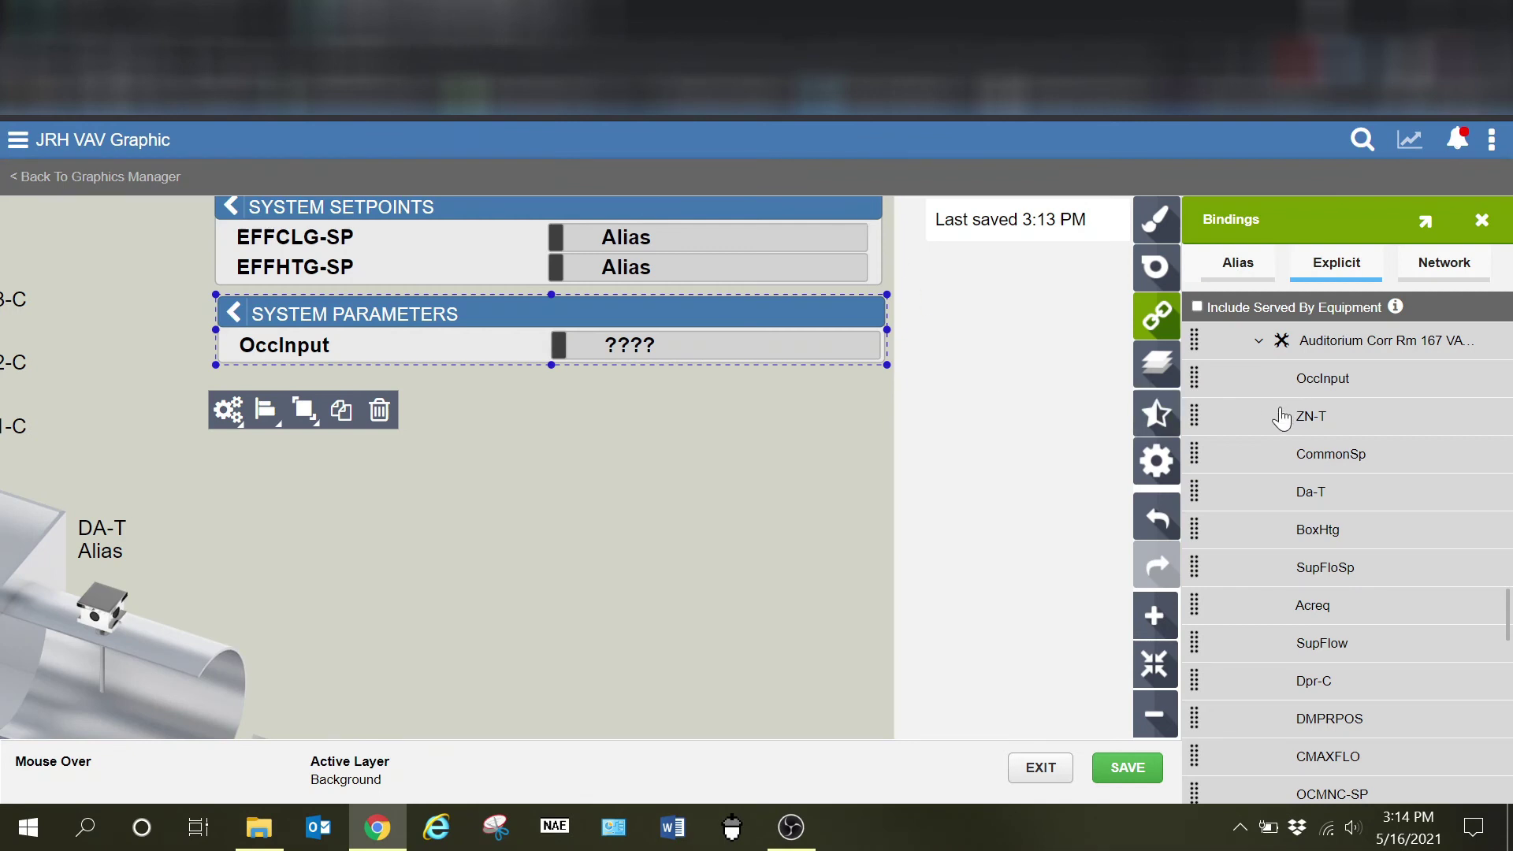
# Step: Add the ZN-T, Da-T and BoxHtg points to System Parameters below OccInput
pyautogui.moveTo(1274, 427); pyautogui.dragTo(338, 338)
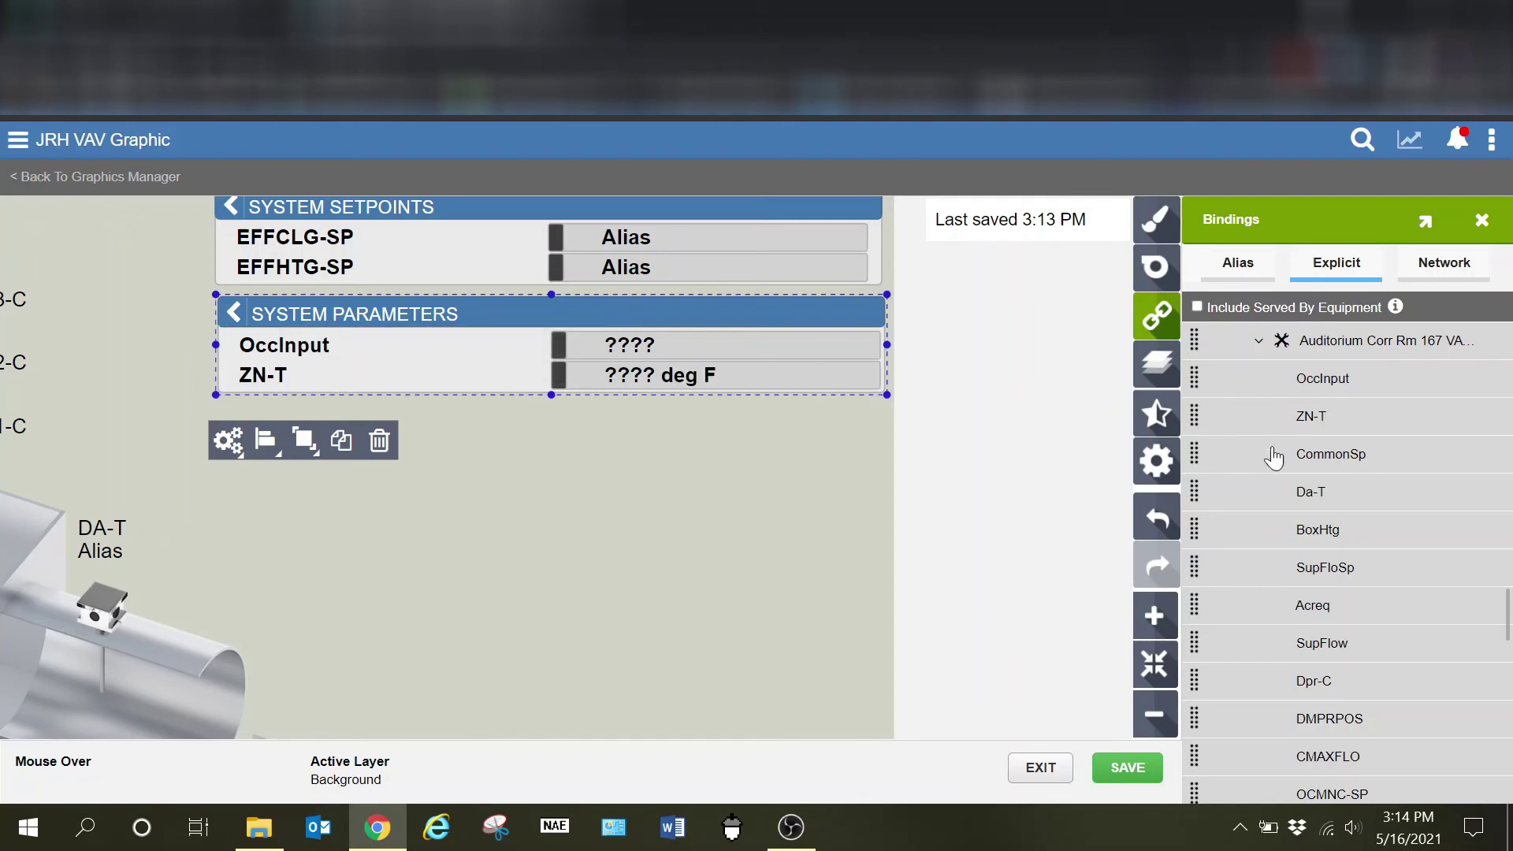
pyautogui.moveTo(1278, 497); pyautogui.dragTo(304, 359)
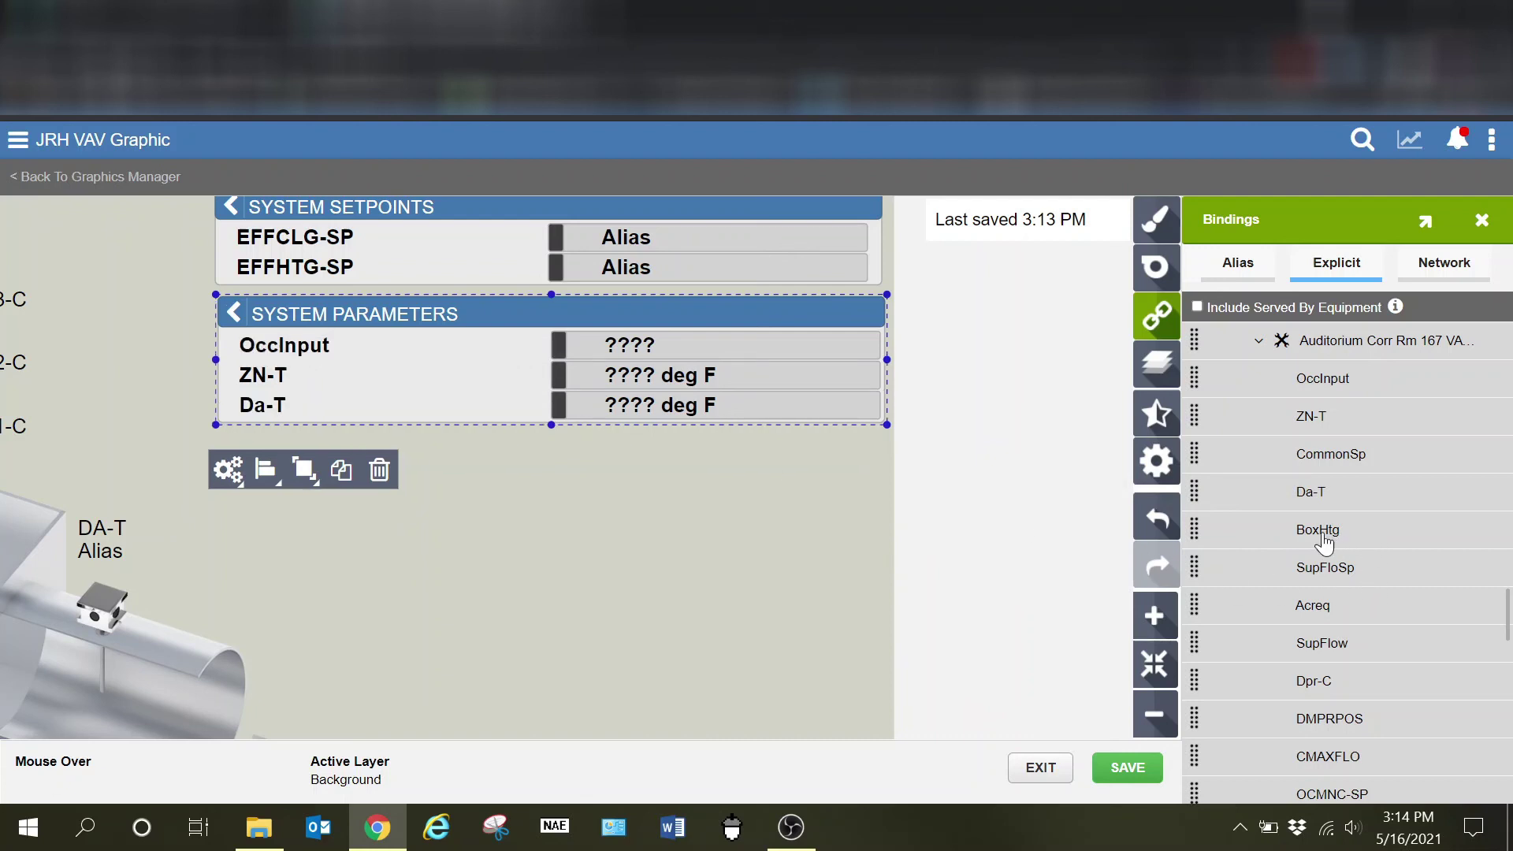
pyautogui.moveTo(1324, 544); pyautogui.dragTo(348, 395)
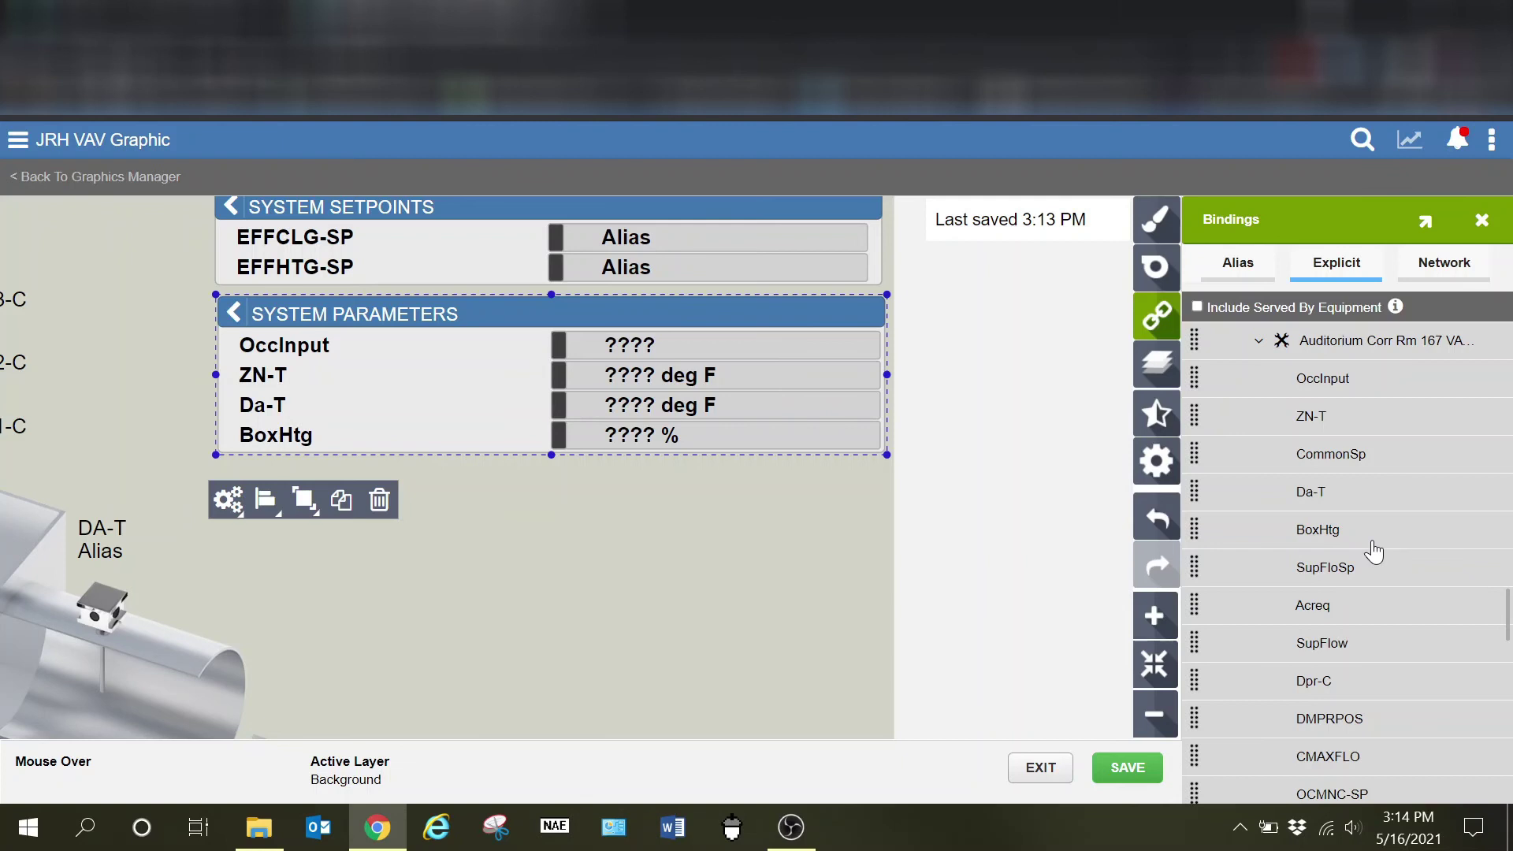
# Step: Save the edited graphic and exit the editor to the live VAV-066 view
pyautogui.scroll(-5, 1373, 552)
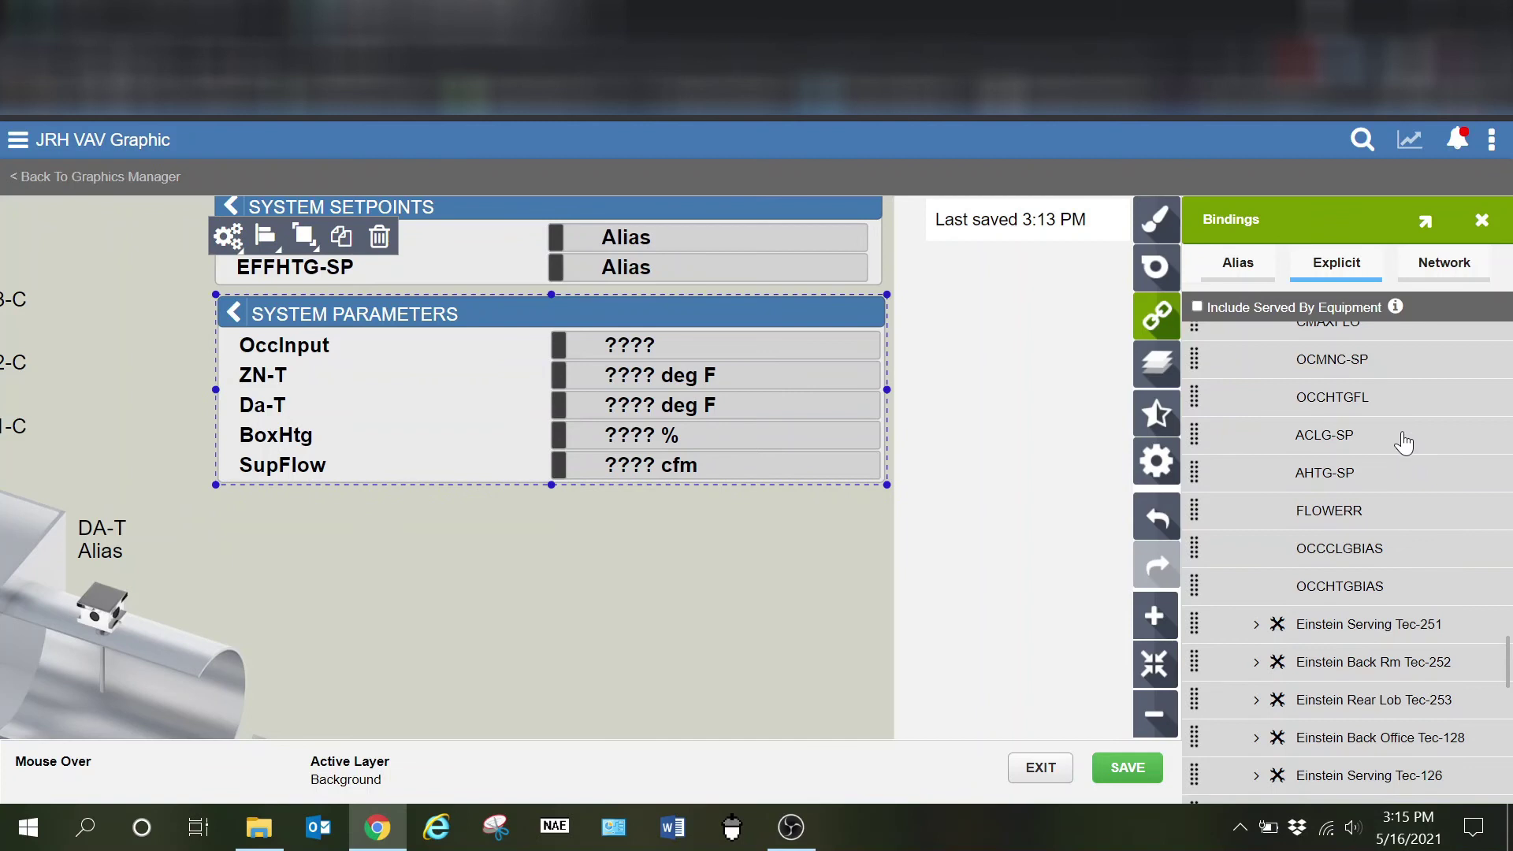
pyautogui.scroll(6, 1398, 446)
pyautogui.scroll(-6, 1395, 449)
pyautogui.click(1133, 775)
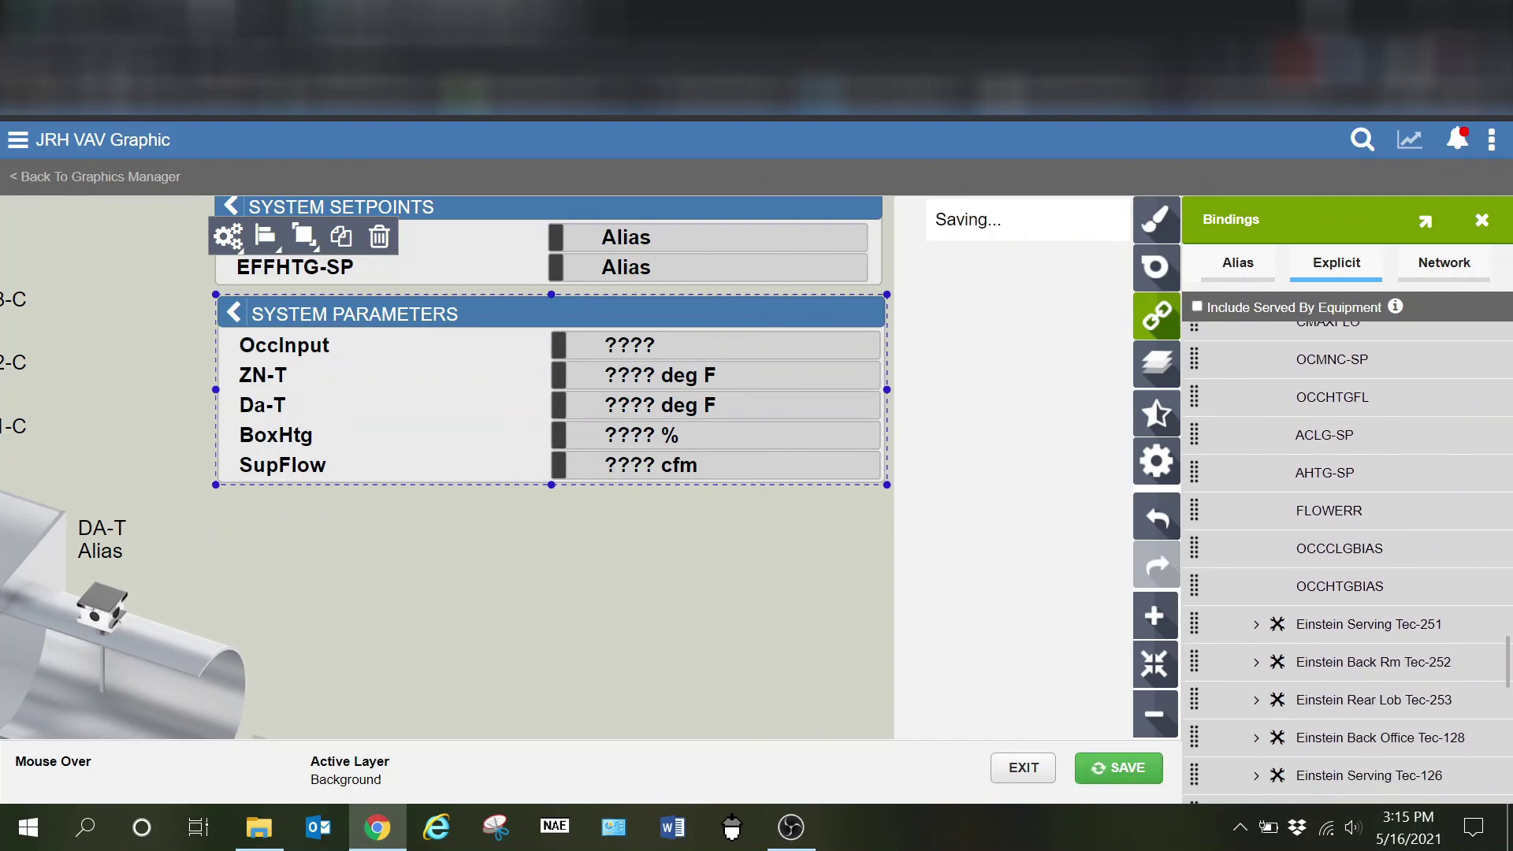
pyautogui.click(1023, 767)
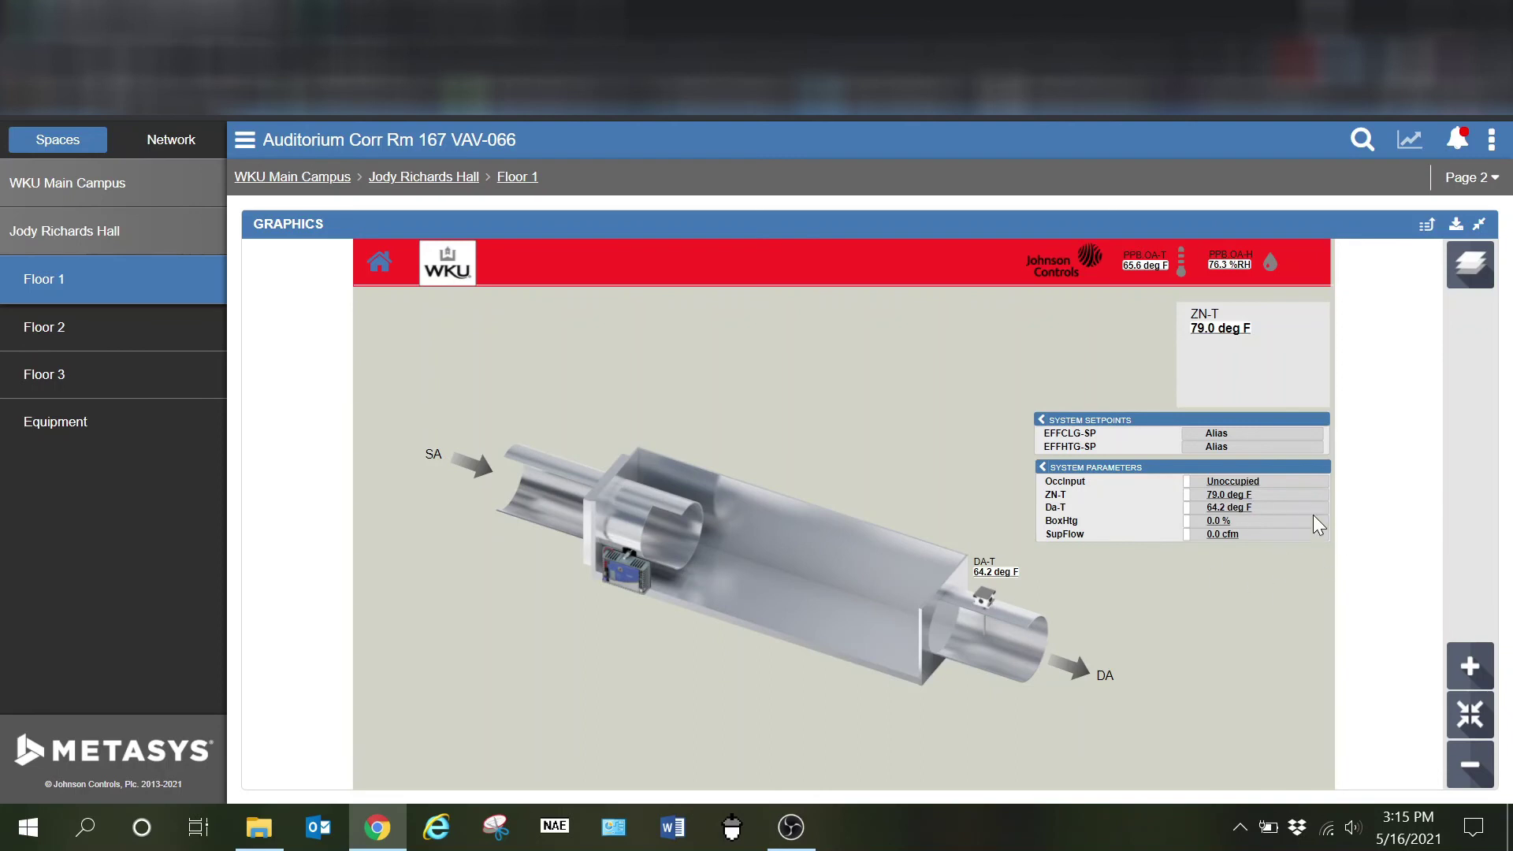
# Step: Zoom in and out on the VAV-066 graphic to check readings like 79.0 deg F and 0.0 cfm
pyautogui.scroll(5, 1283, 516)
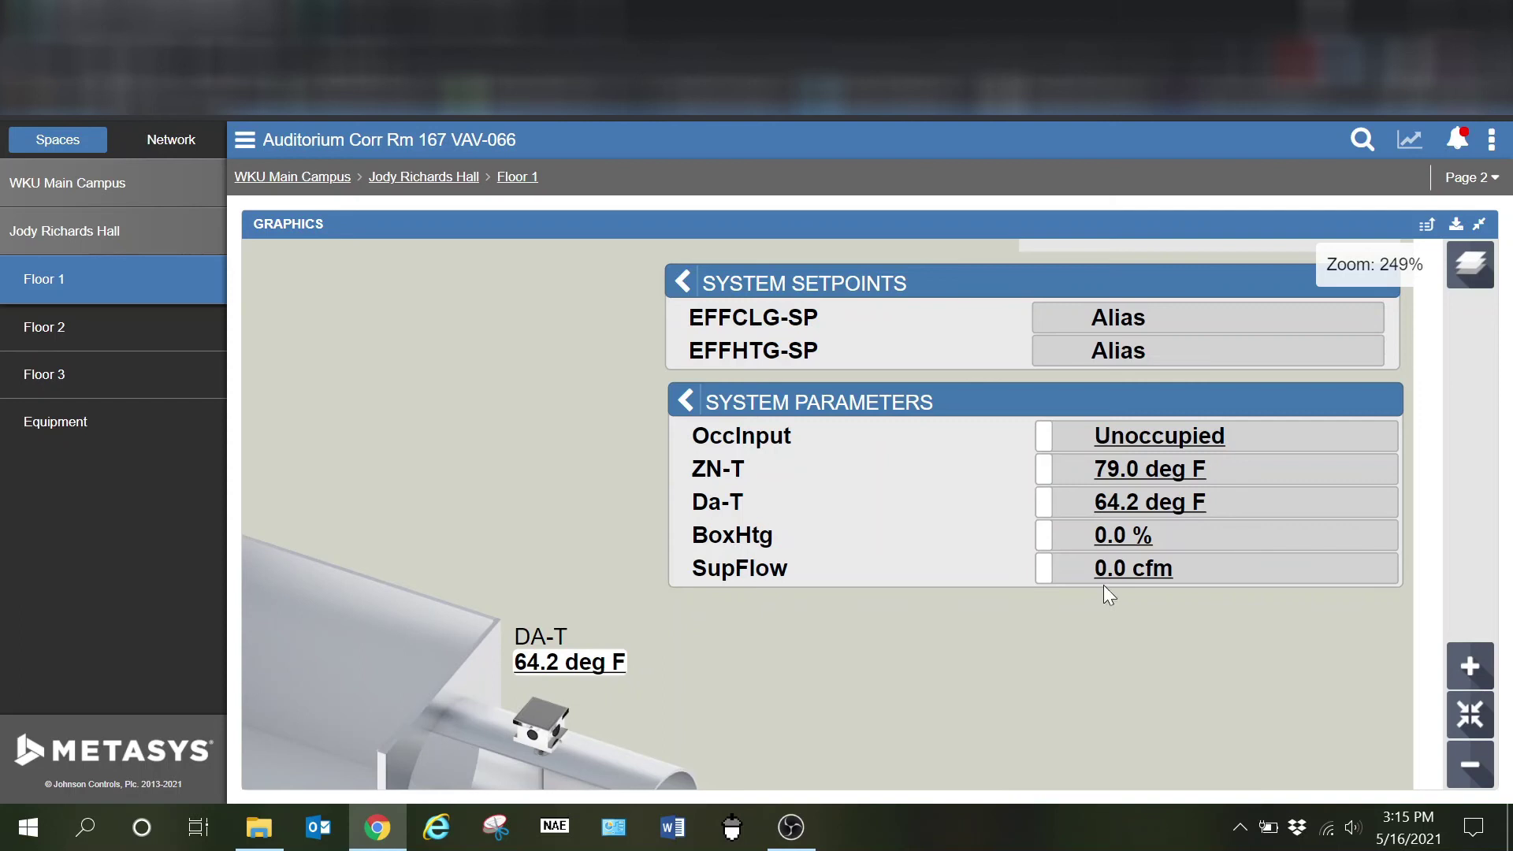
pyautogui.scroll(-5, 471, 617)
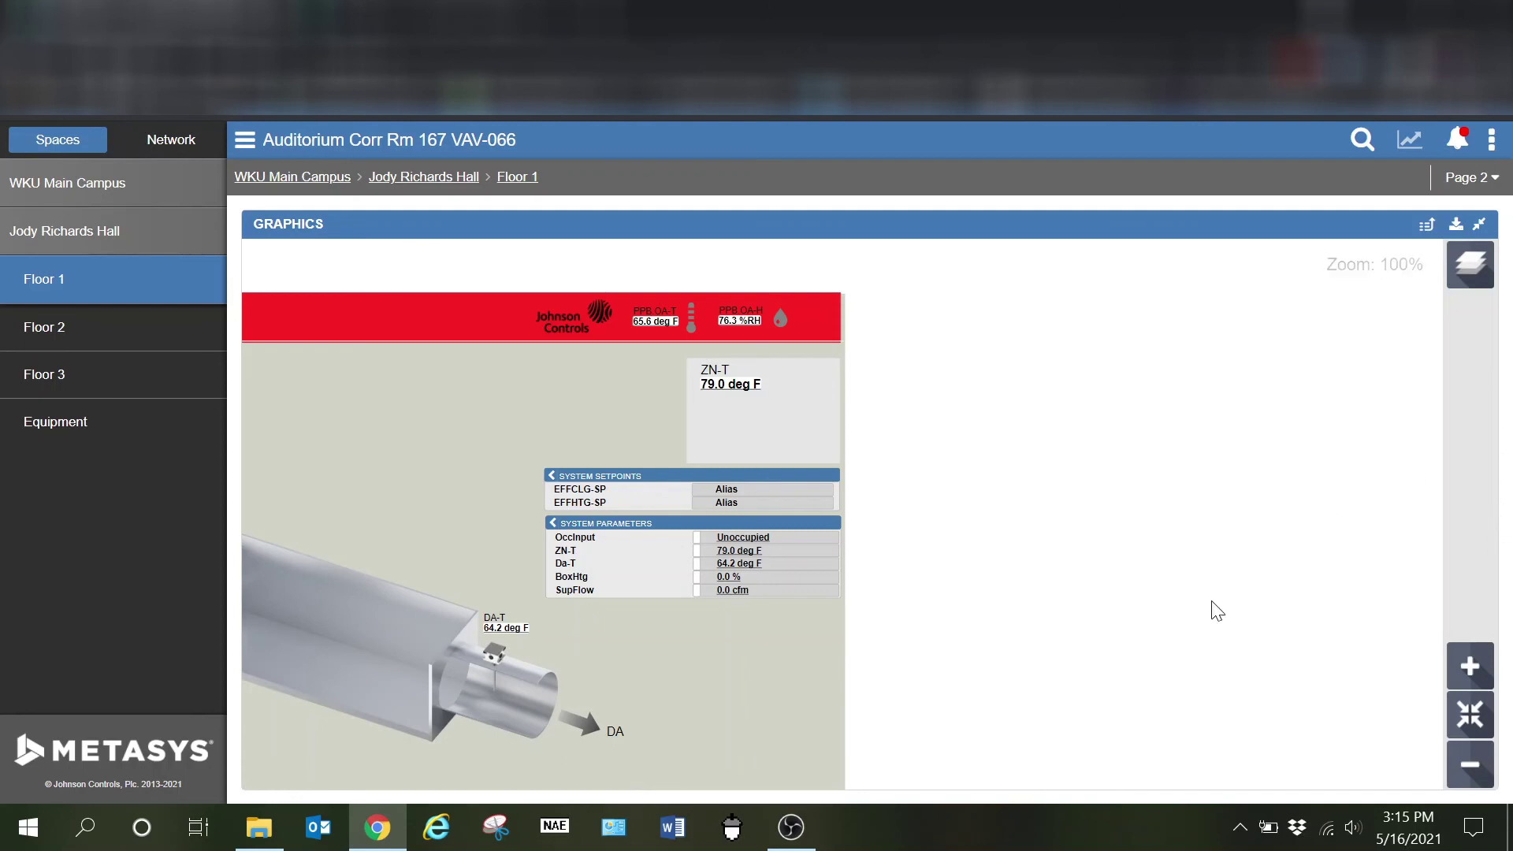
pyautogui.scroll(-2, 551, 669)
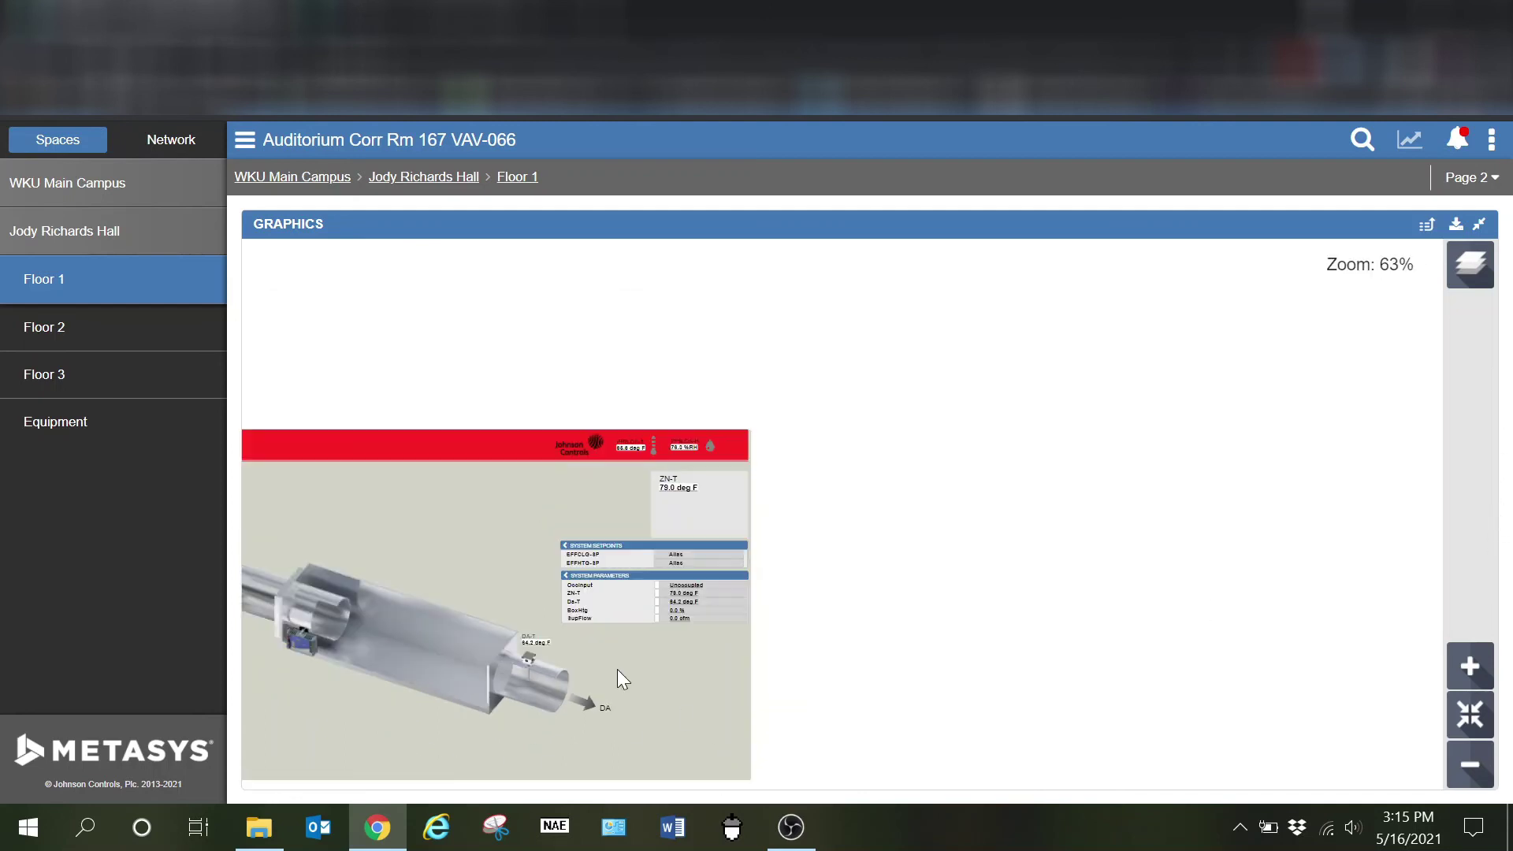
pyautogui.scroll(2, 699, 660)
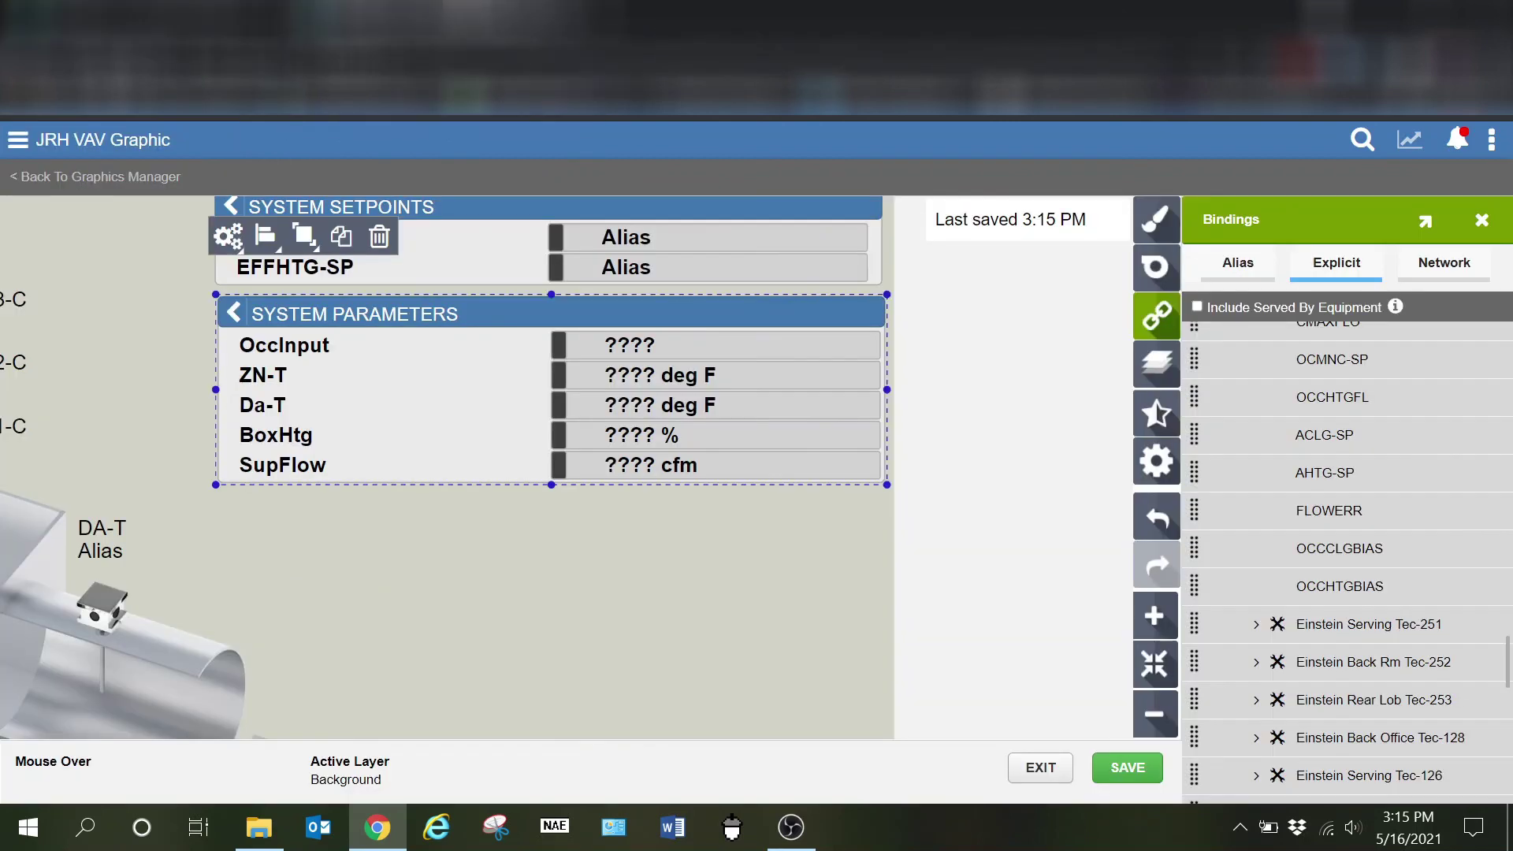
# Step: Exit the graphic editor back to Graphics Manager
pyautogui.click(1041, 769)
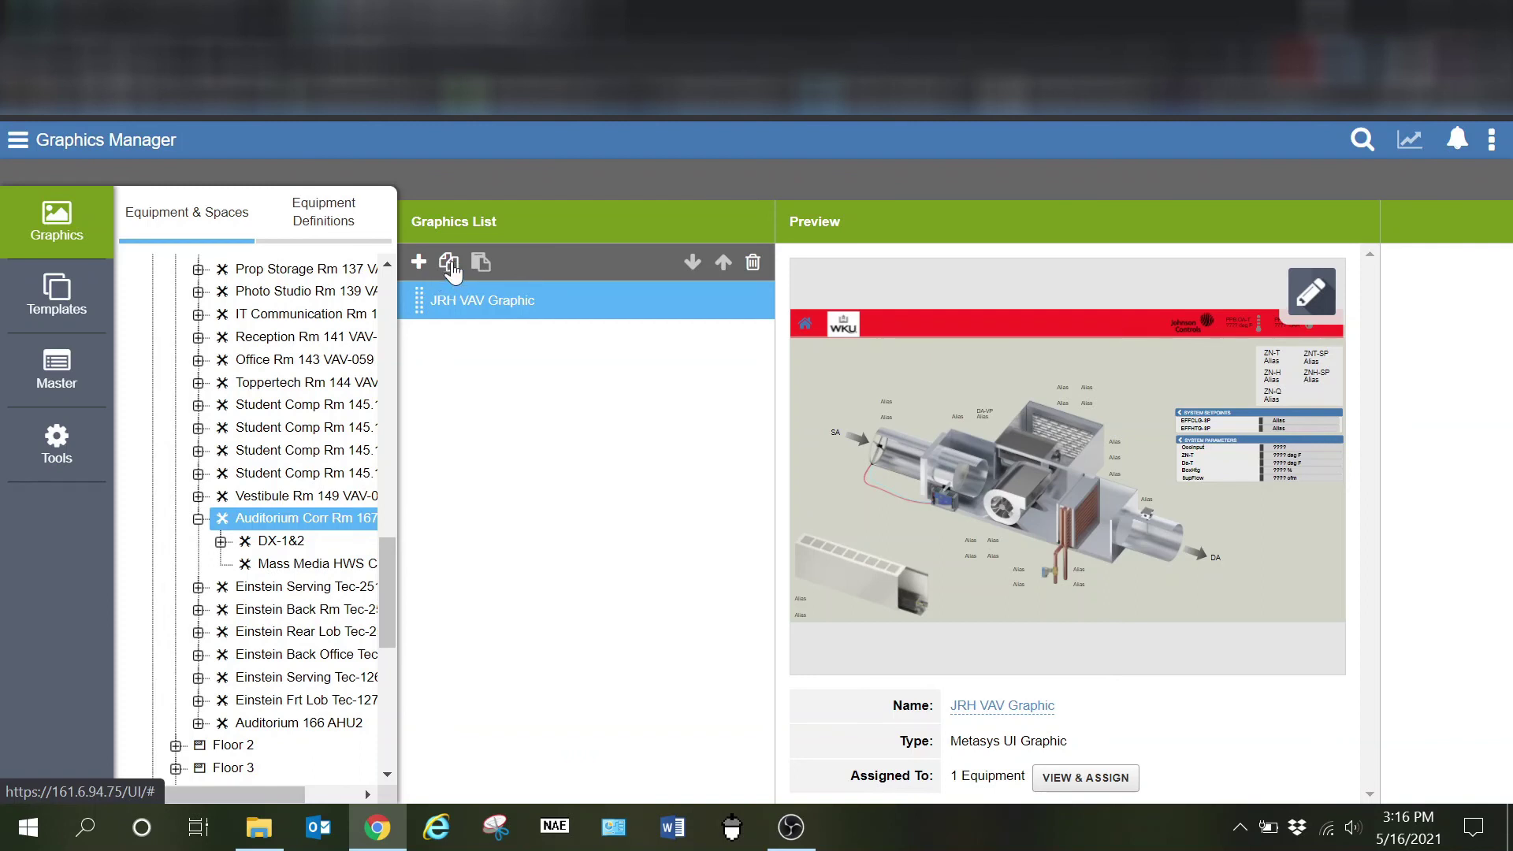
# Step: Copy JRH VAV Graphic, then browse another room's graphics and return to Auditorium Corr Rm 167
pyautogui.click(450, 265)
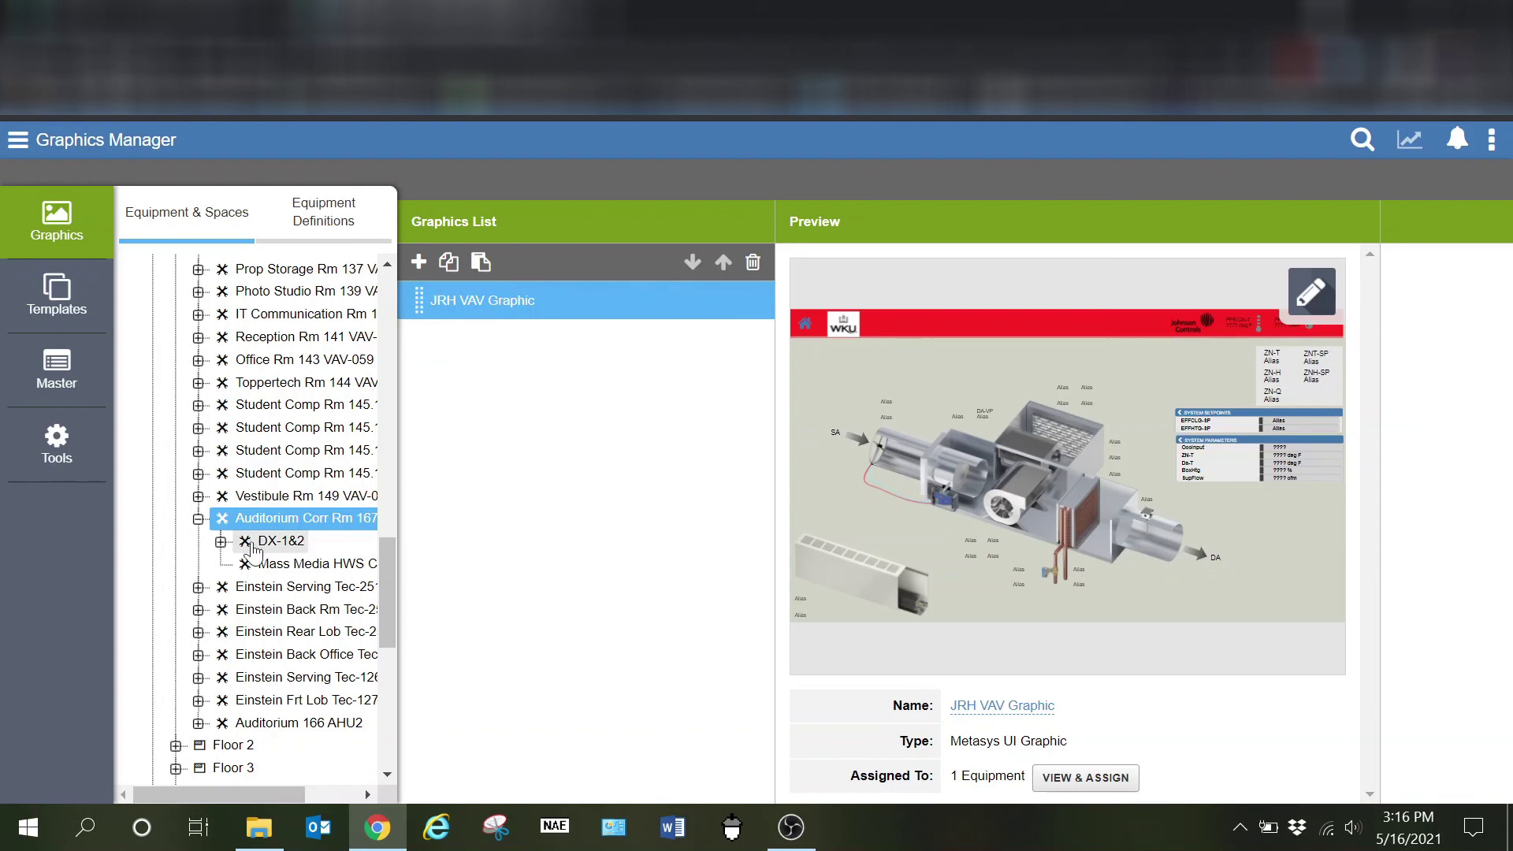
pyautogui.click(327, 474)
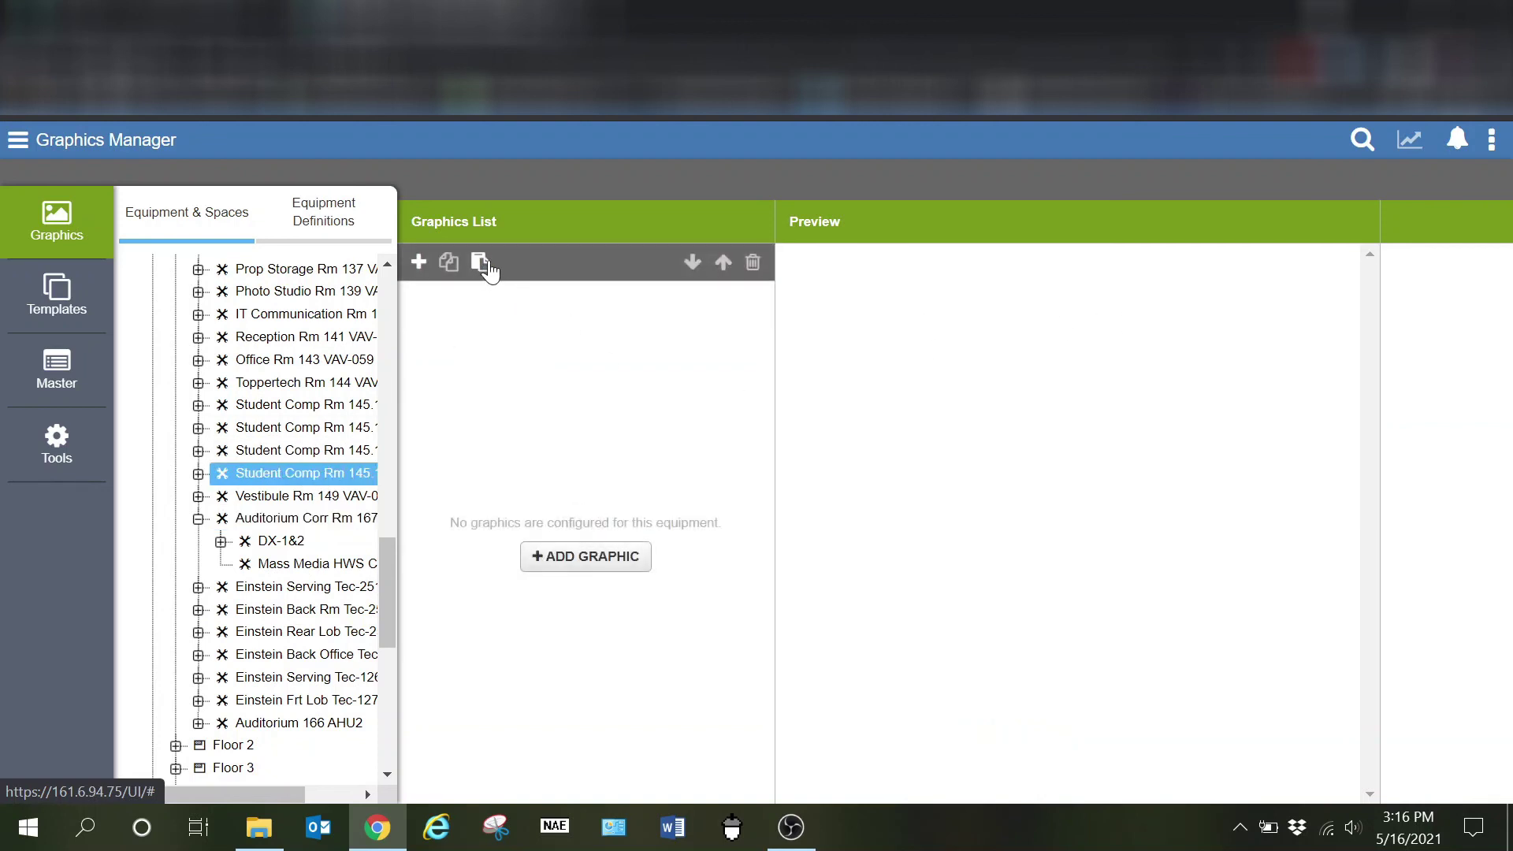
pyautogui.click(326, 526)
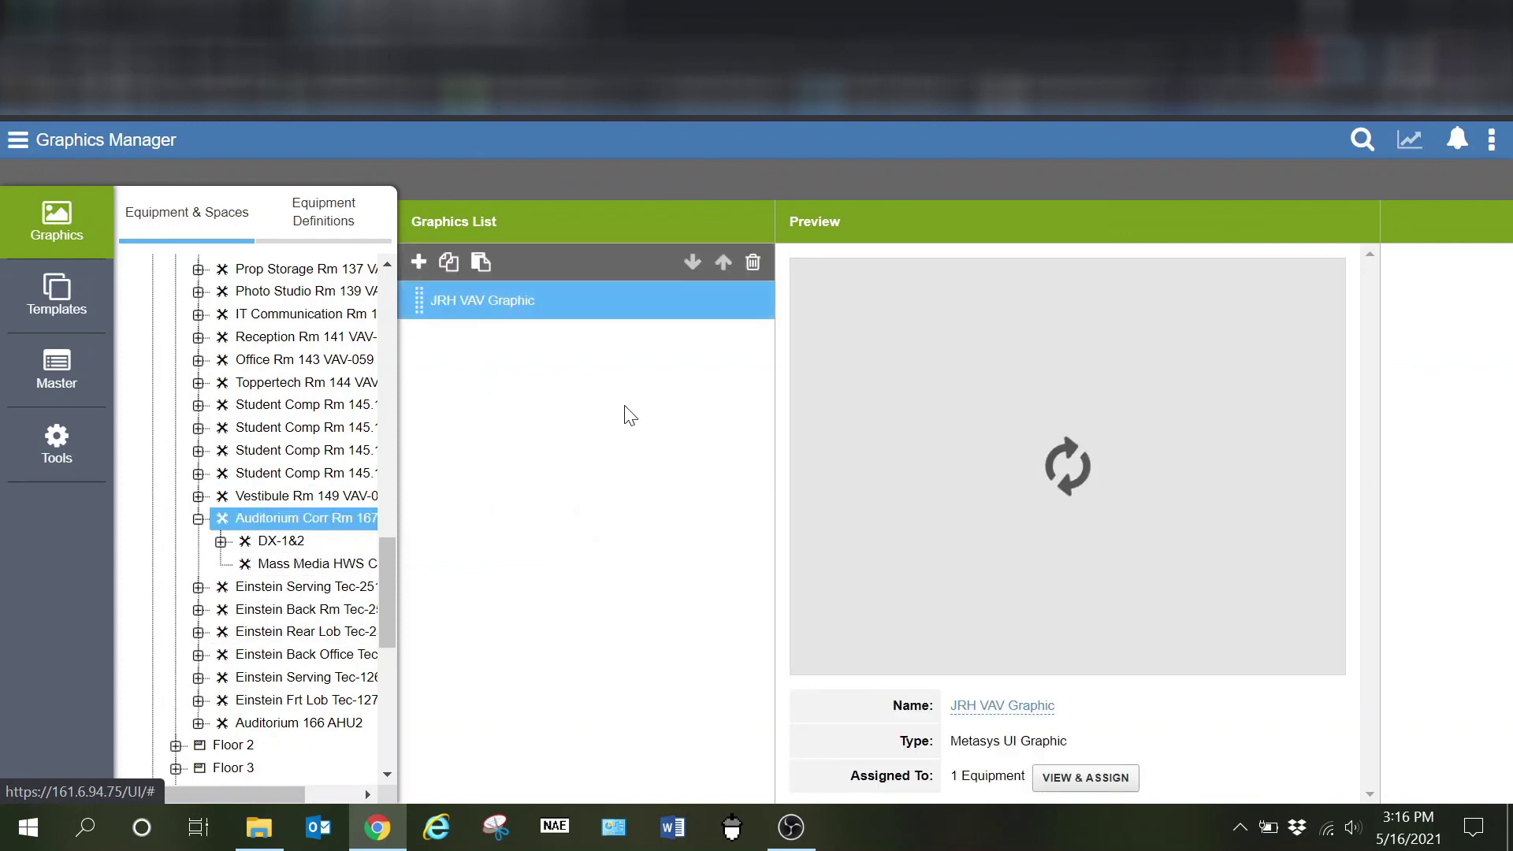
pyautogui.scroll(1, 351, 536)
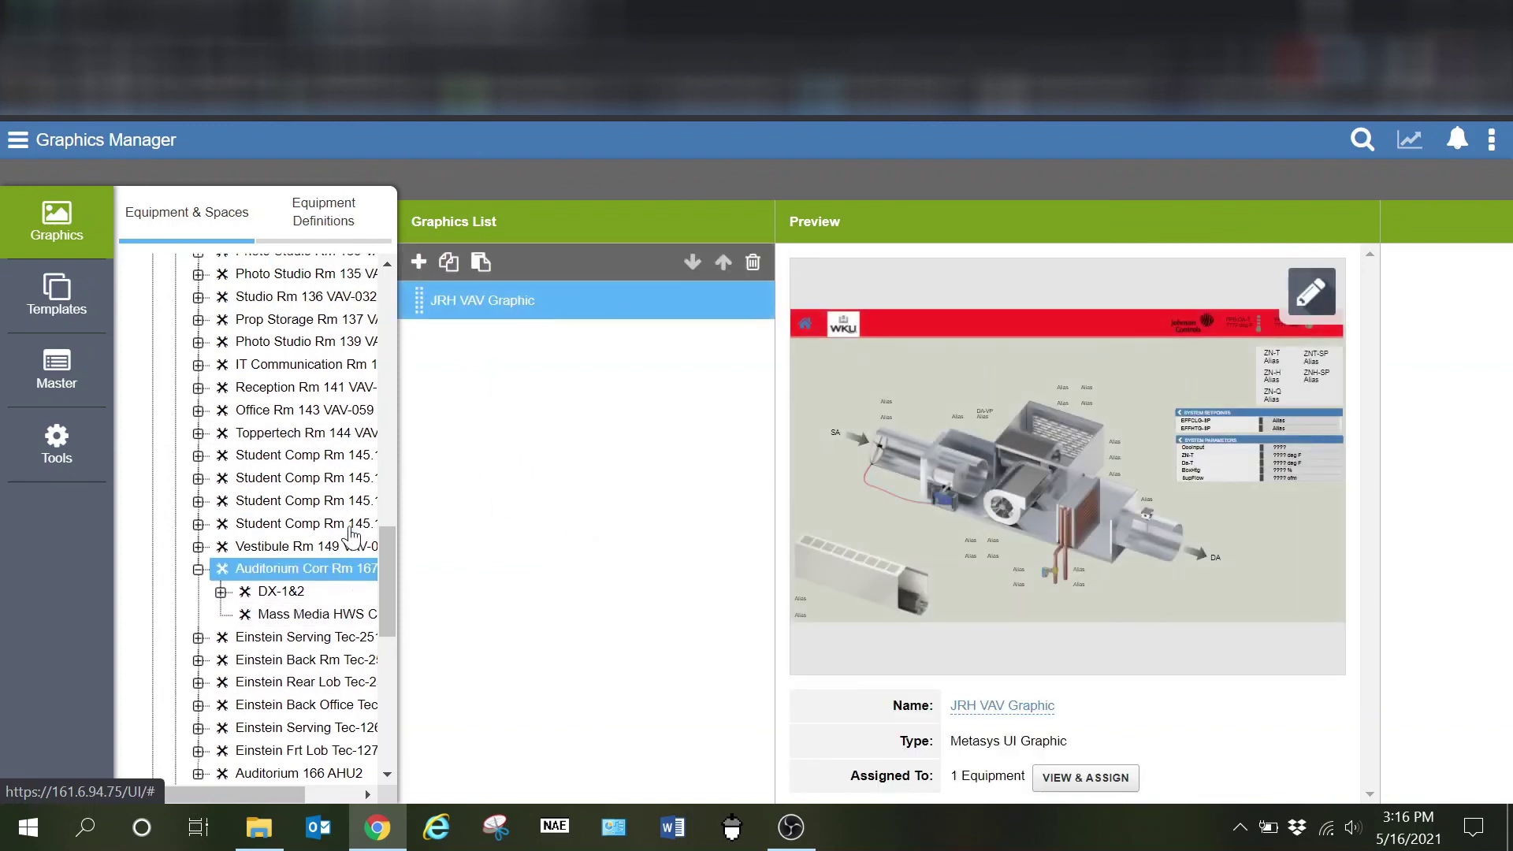
pyautogui.scroll(5, 350, 536)
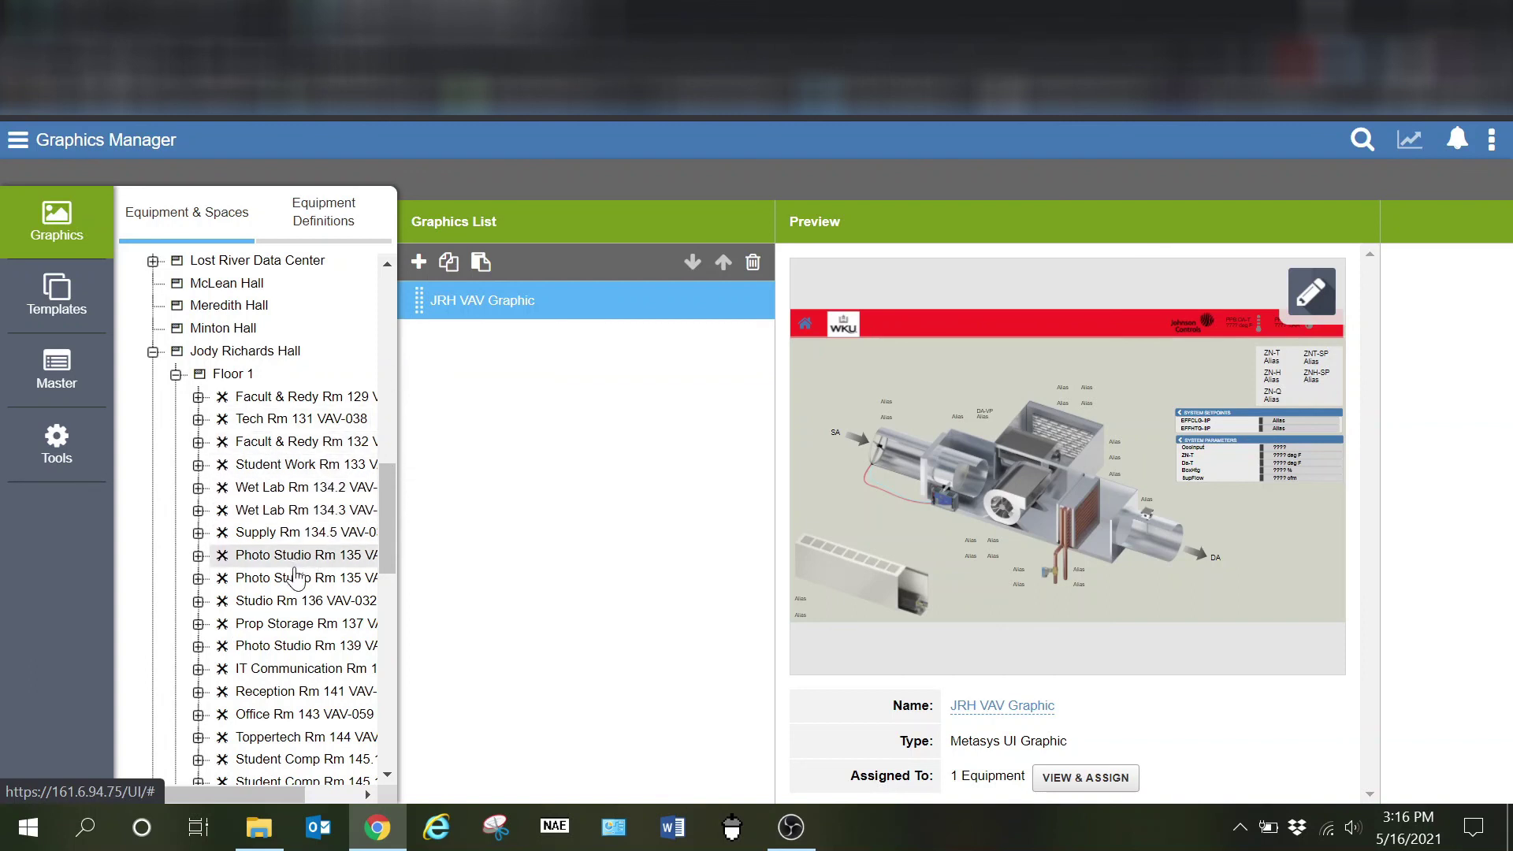
pyautogui.scroll(-3, 295, 578)
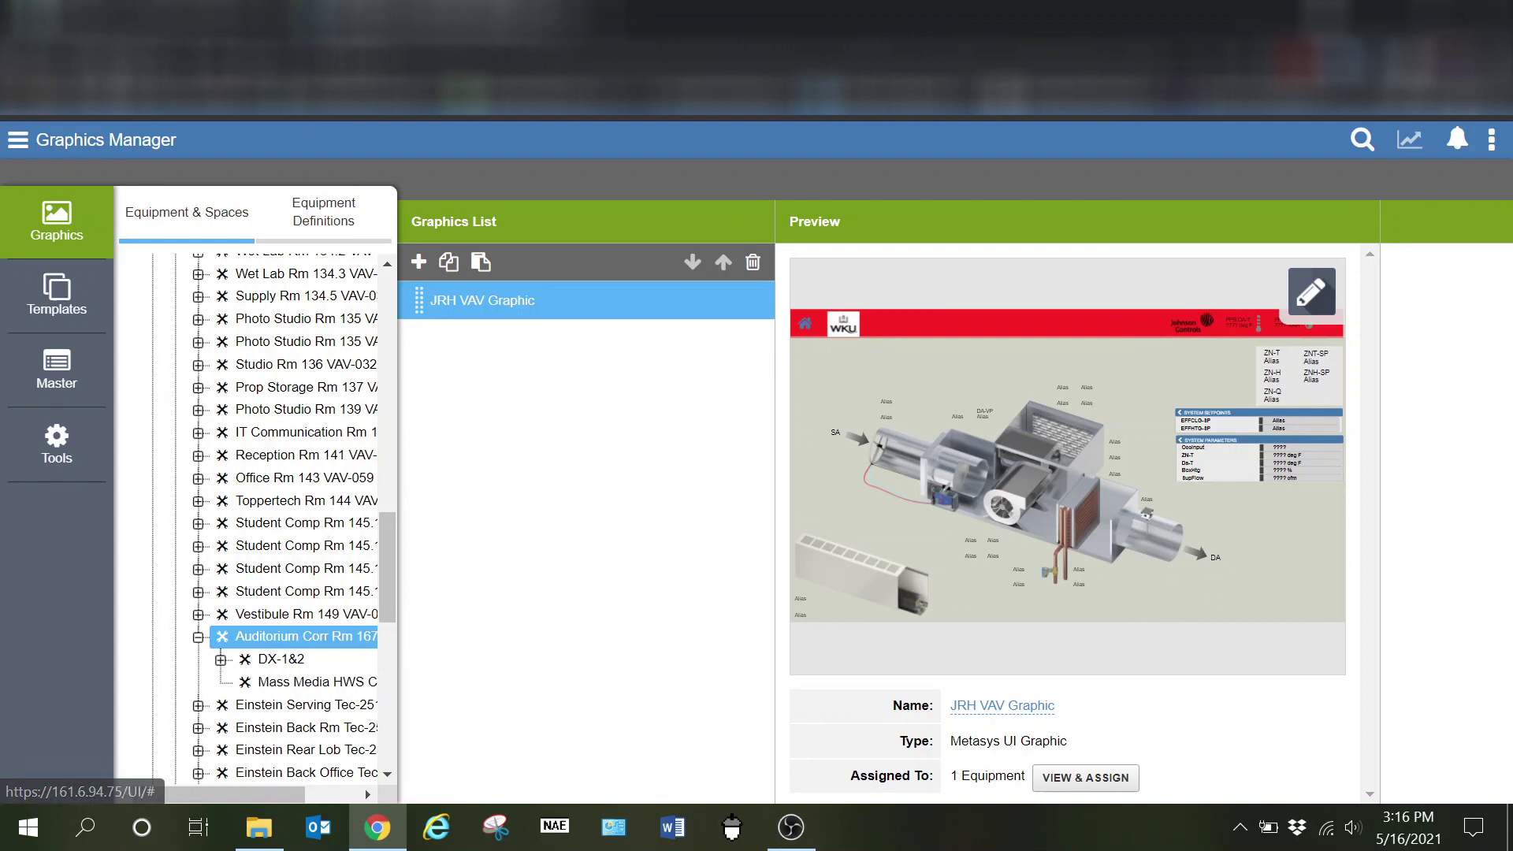
# Step: Switch to the VAV-066 live graphic tab and zoom the graphic to about 158%
pyautogui.click(229, 18)
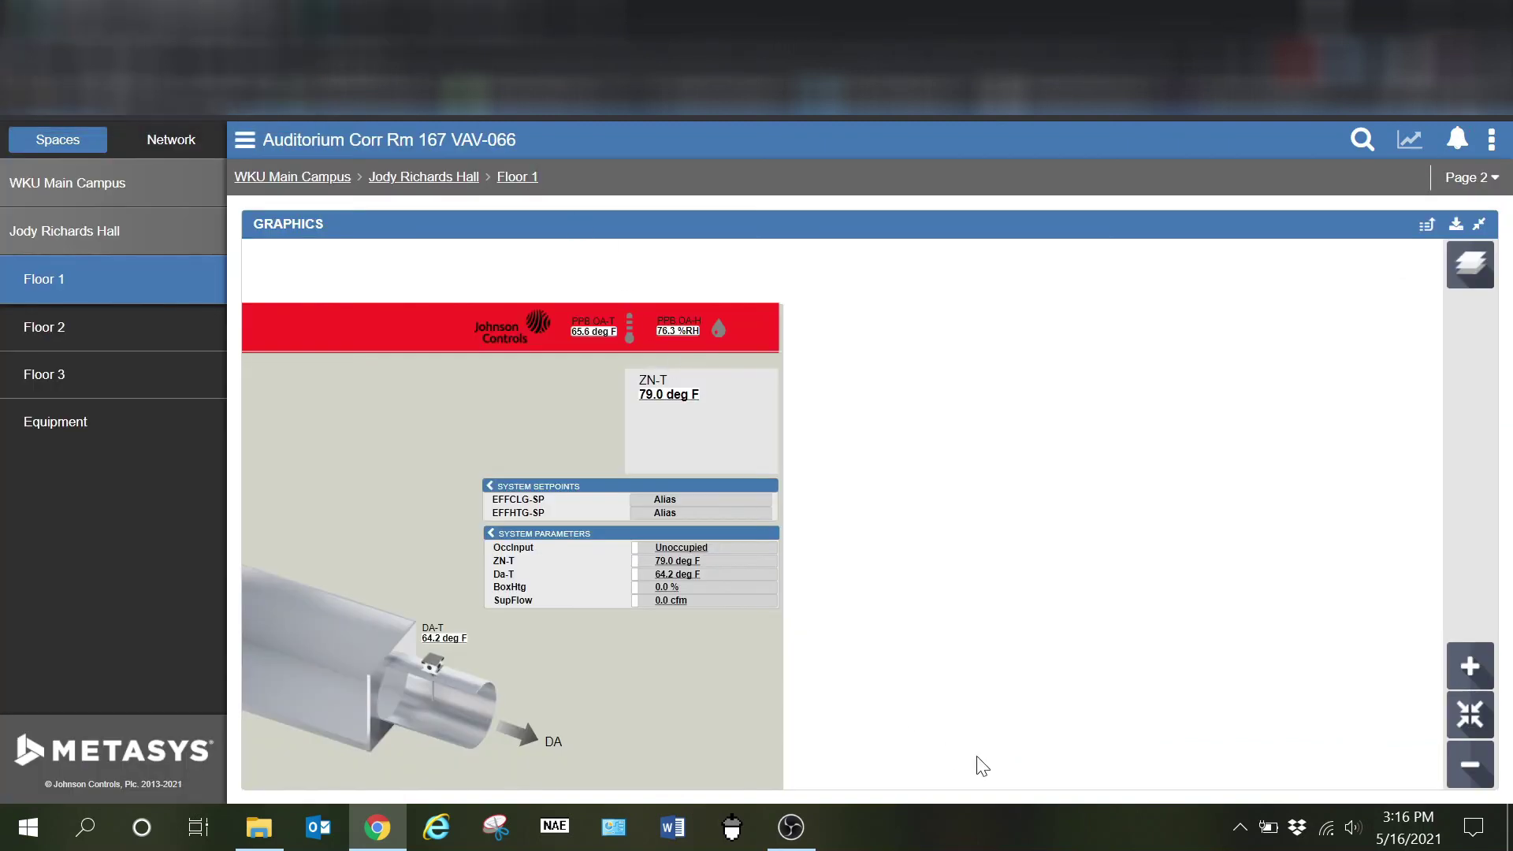
pyautogui.scroll(-2, 555, 644)
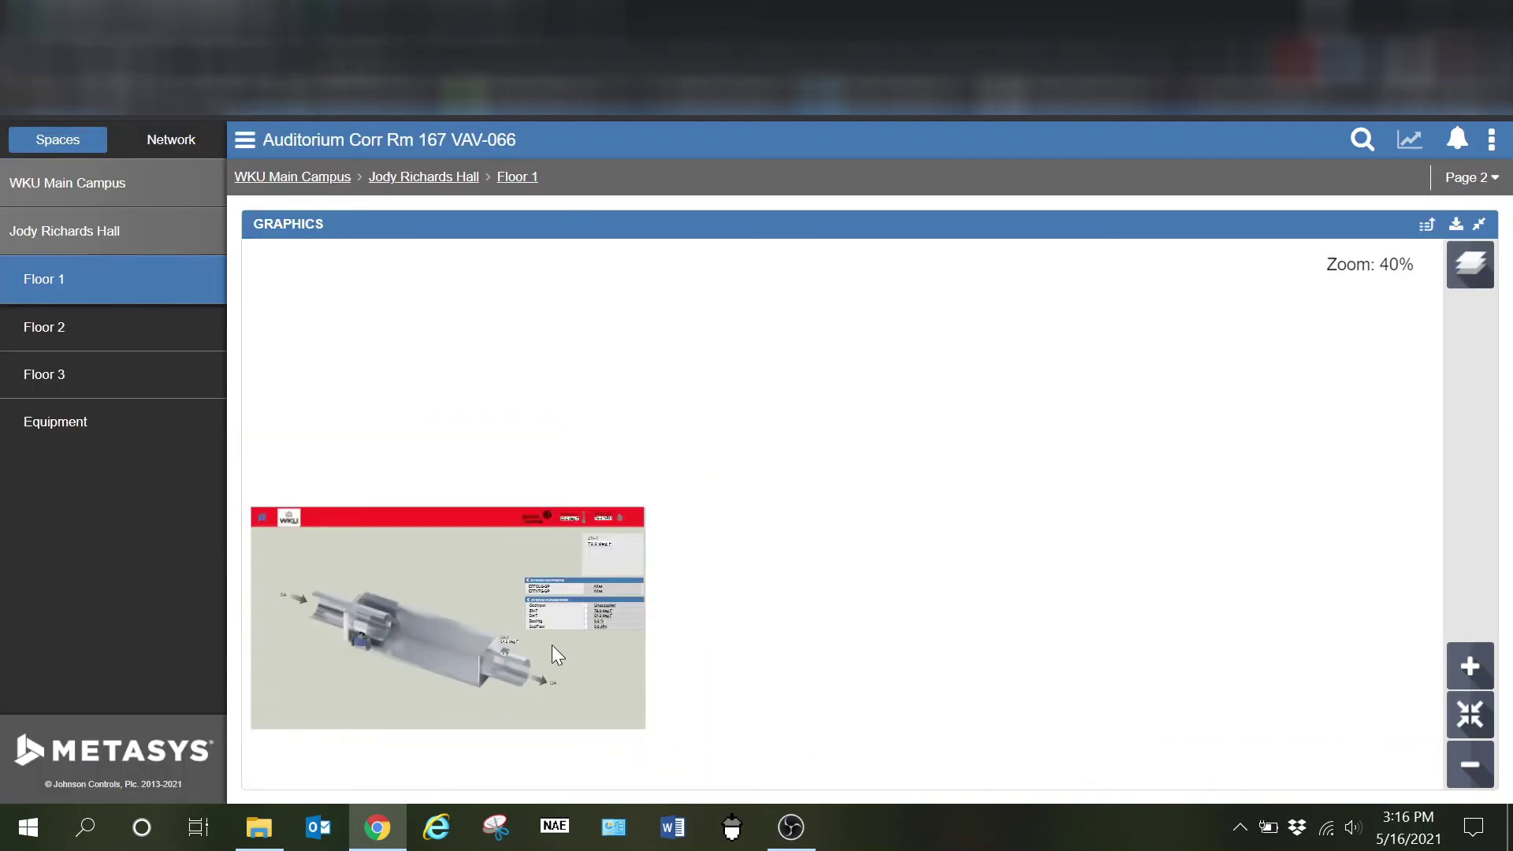
pyautogui.scroll(3, 272, 654)
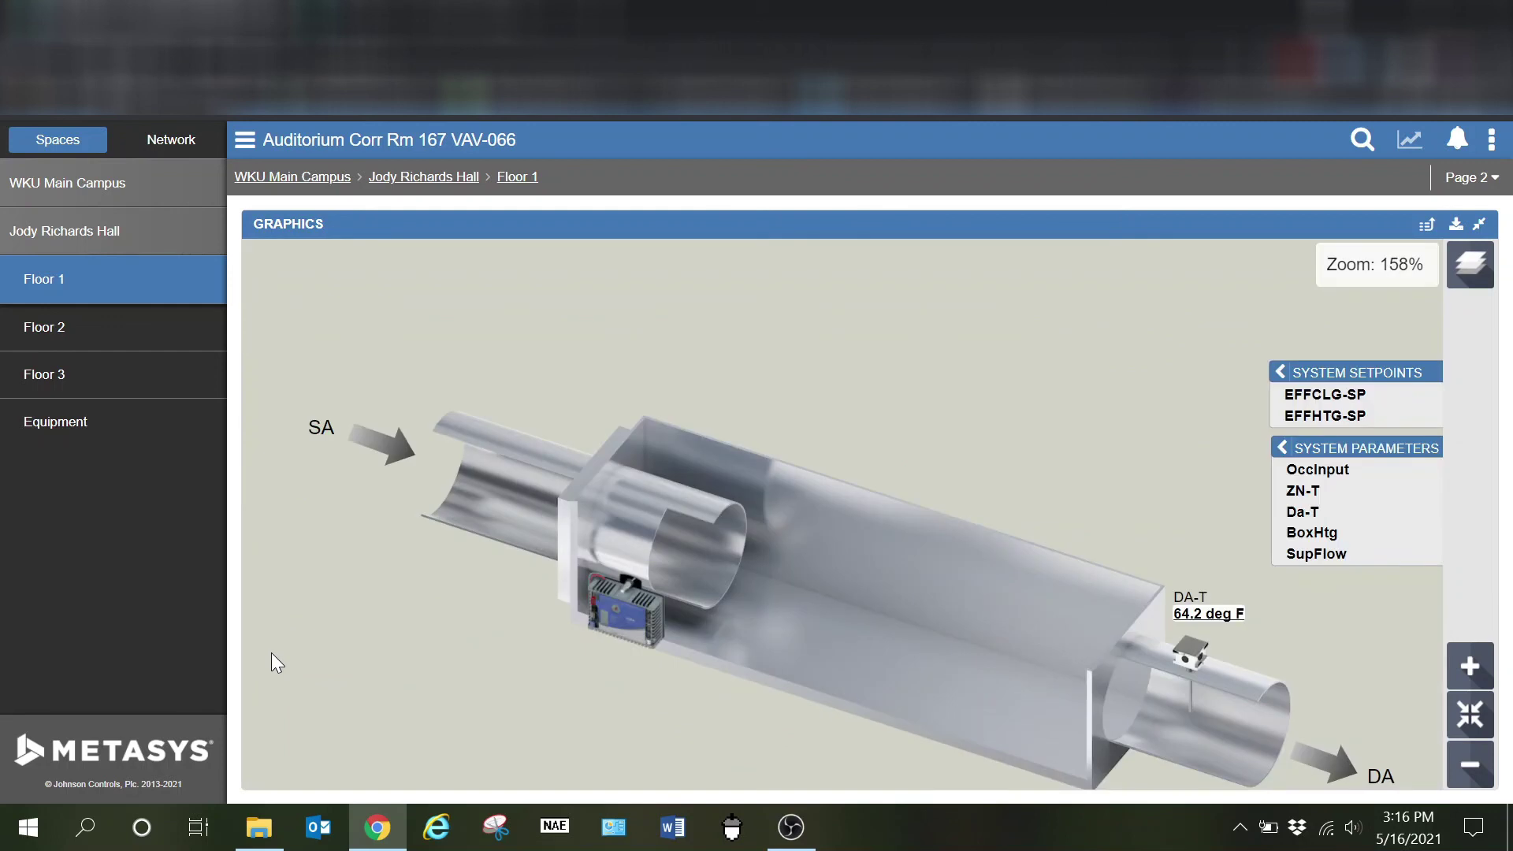